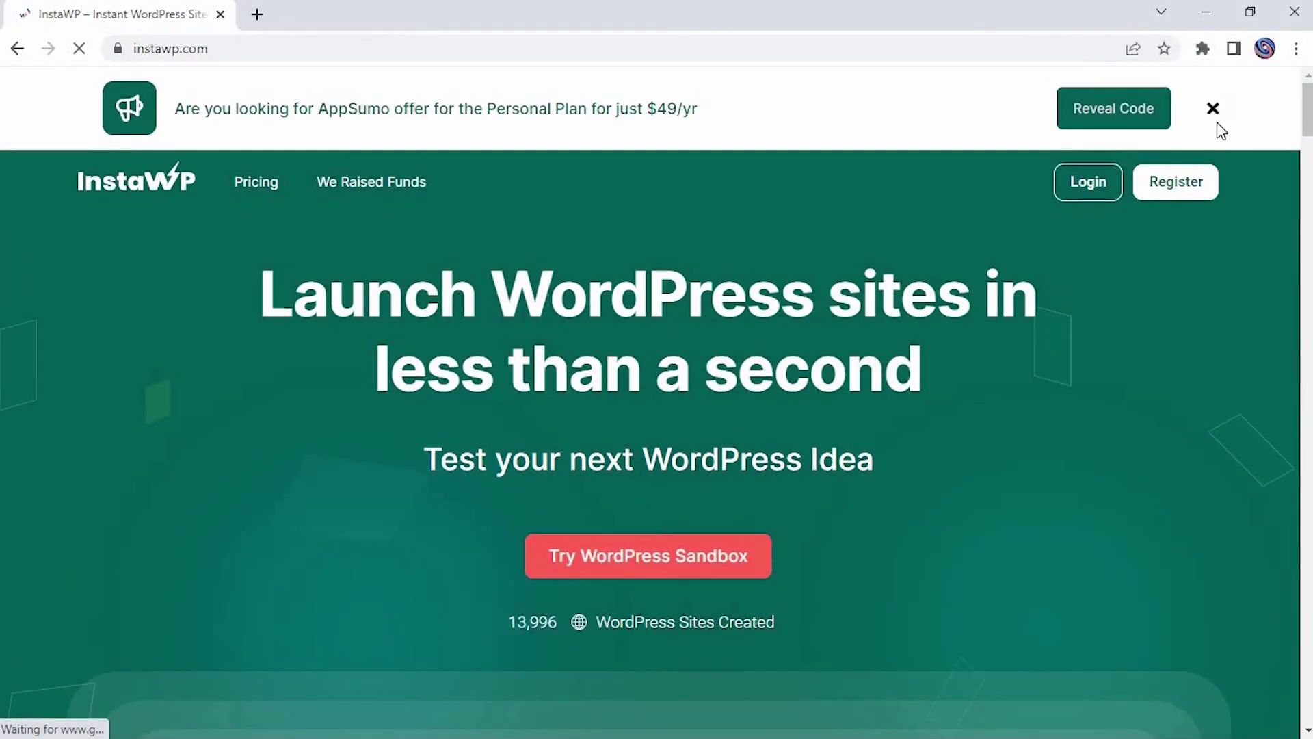
Step: Dismiss the AppSumo banner, create a new InstaWP WordPress site and log into its dashboard
{"action": "left_click", "coordinate": [1215, 111]}
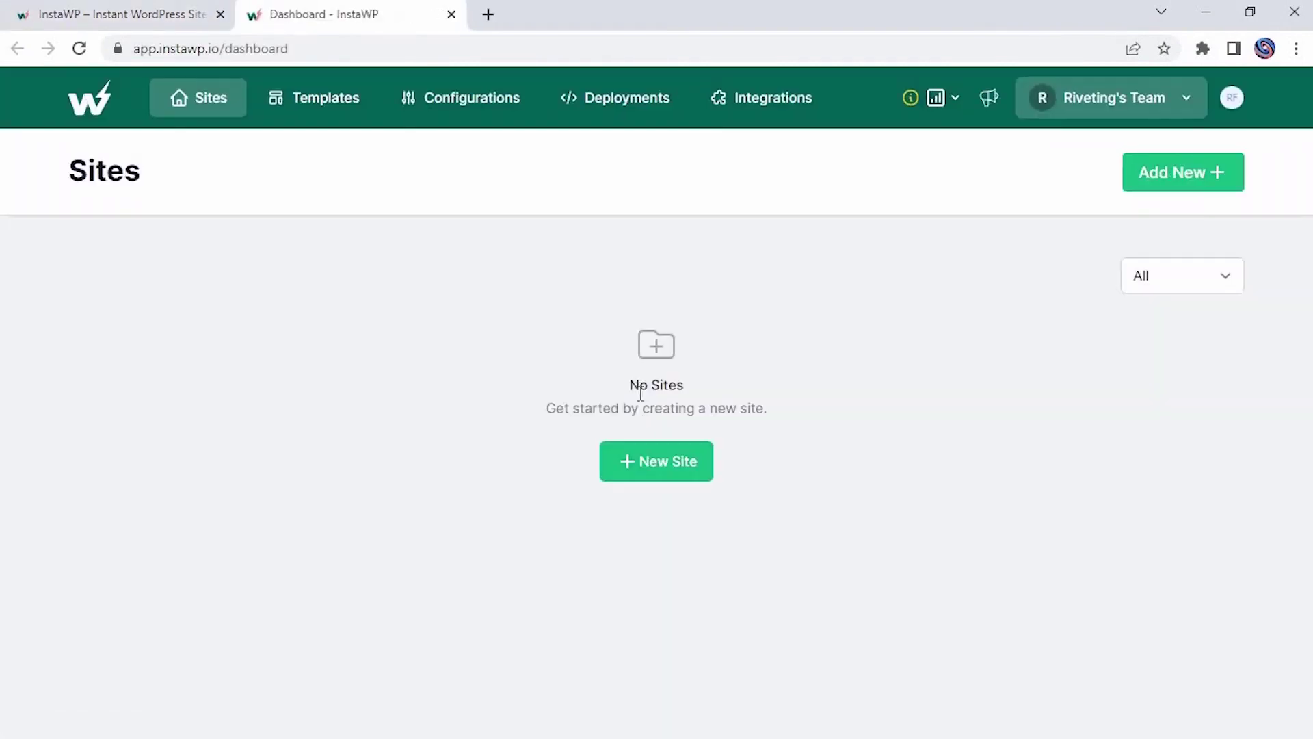
{"action": "left_click", "coordinate": [662, 461]}
{"action": "left_click", "coordinate": [726, 664]}
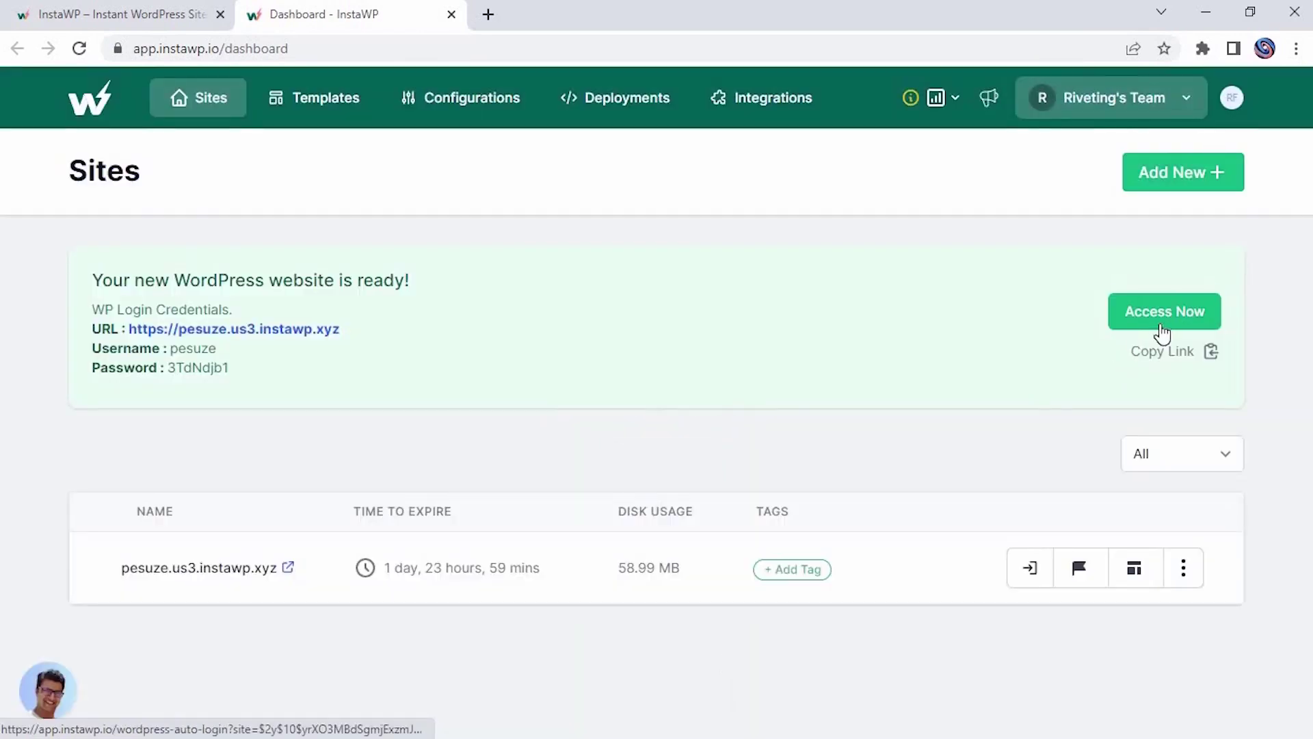
{"action": "left_click", "coordinate": [1158, 317]}
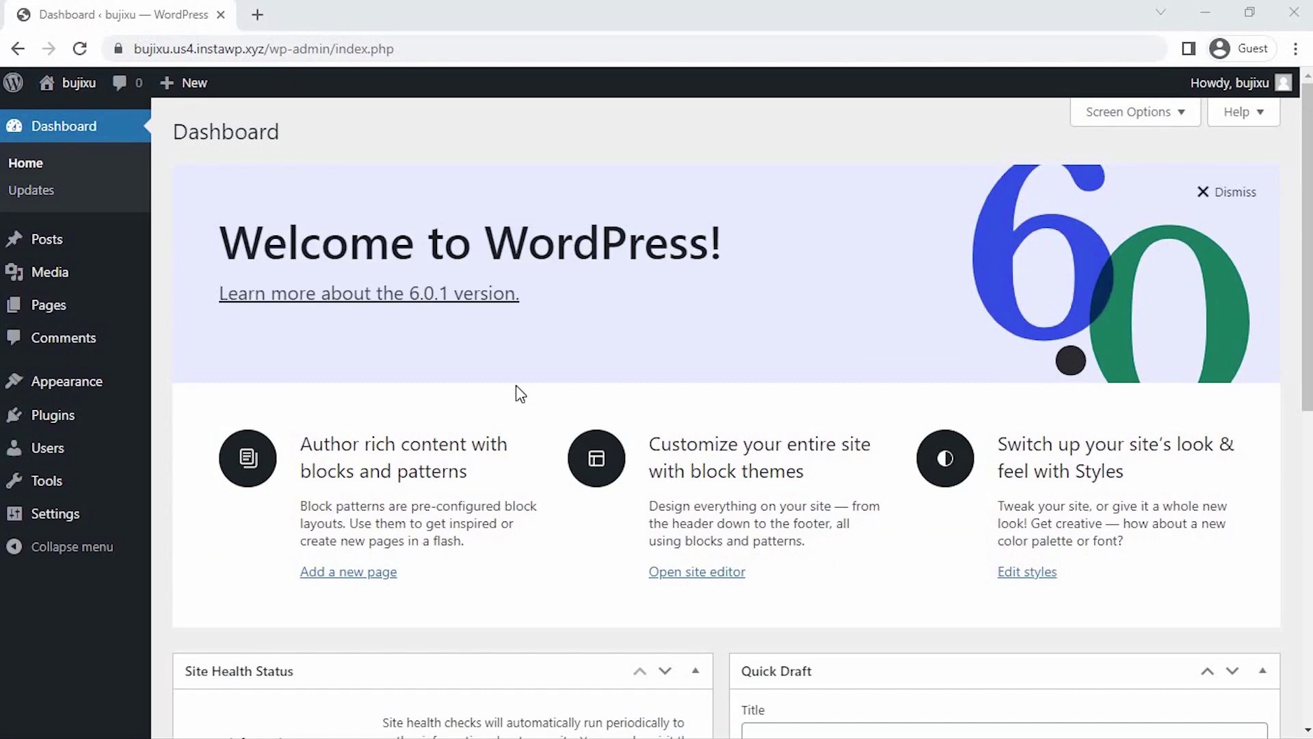
Step: Search Plugins > Add New for 'quiz and survey master', then install and activate it
{"action": "left_click", "coordinate": [103, 425]}
{"action": "mouse_move", "coordinate": [103, 425]}
{"action": "left_click", "coordinate": [211, 448]}
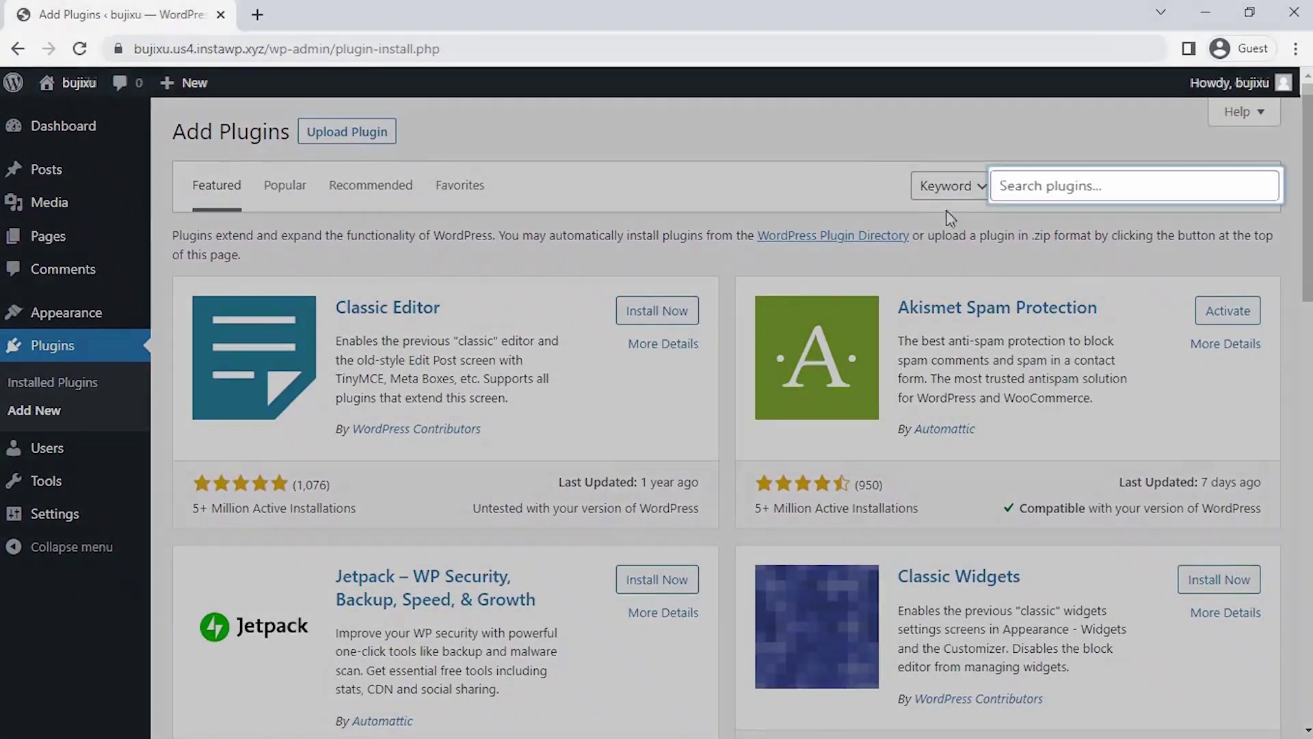
{"action": "type", "text": "quiz and survey"}
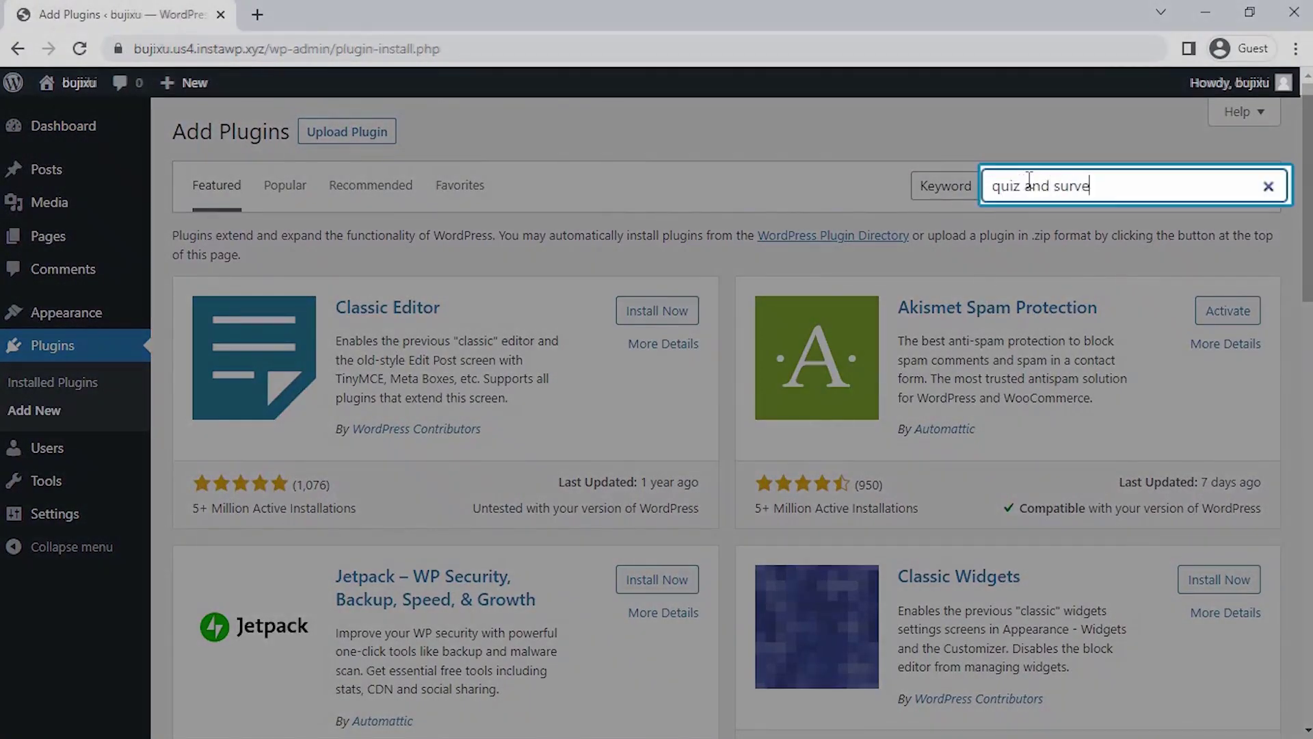
{"action": "type", "text": " master"}
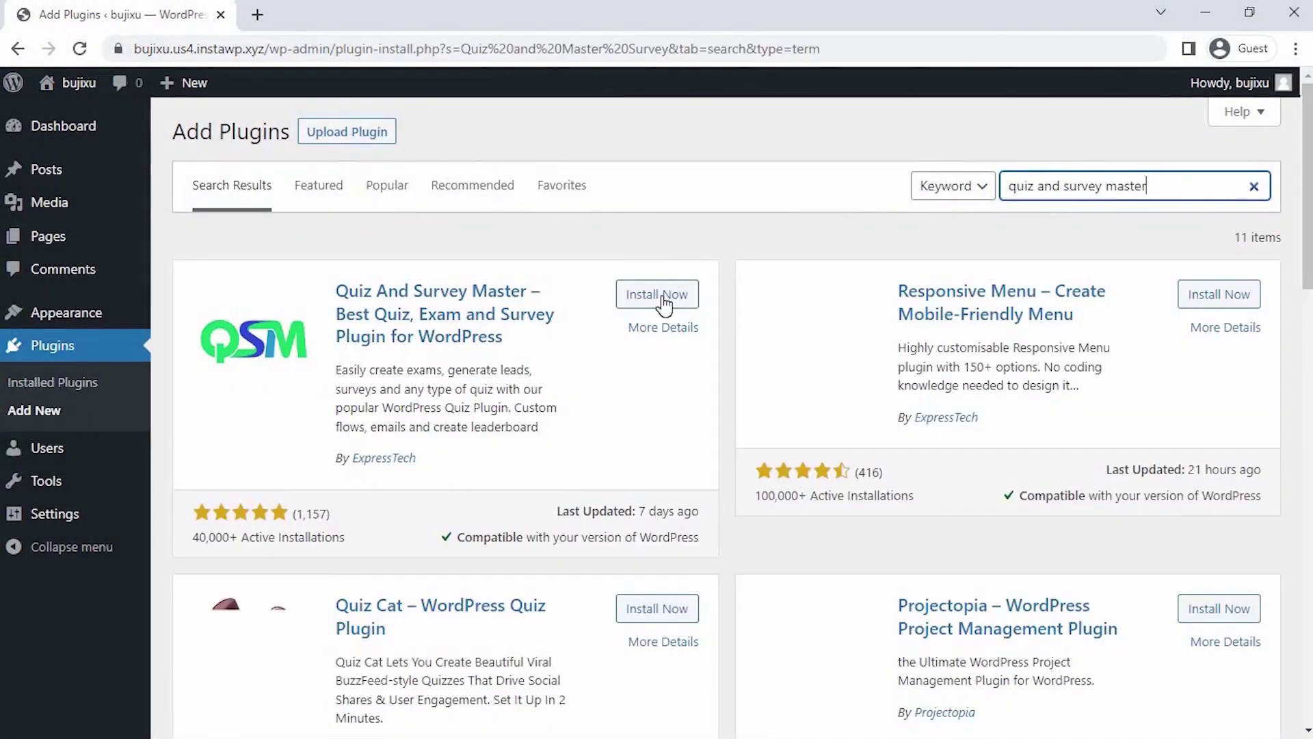
{"action": "left_click", "coordinate": [662, 295]}
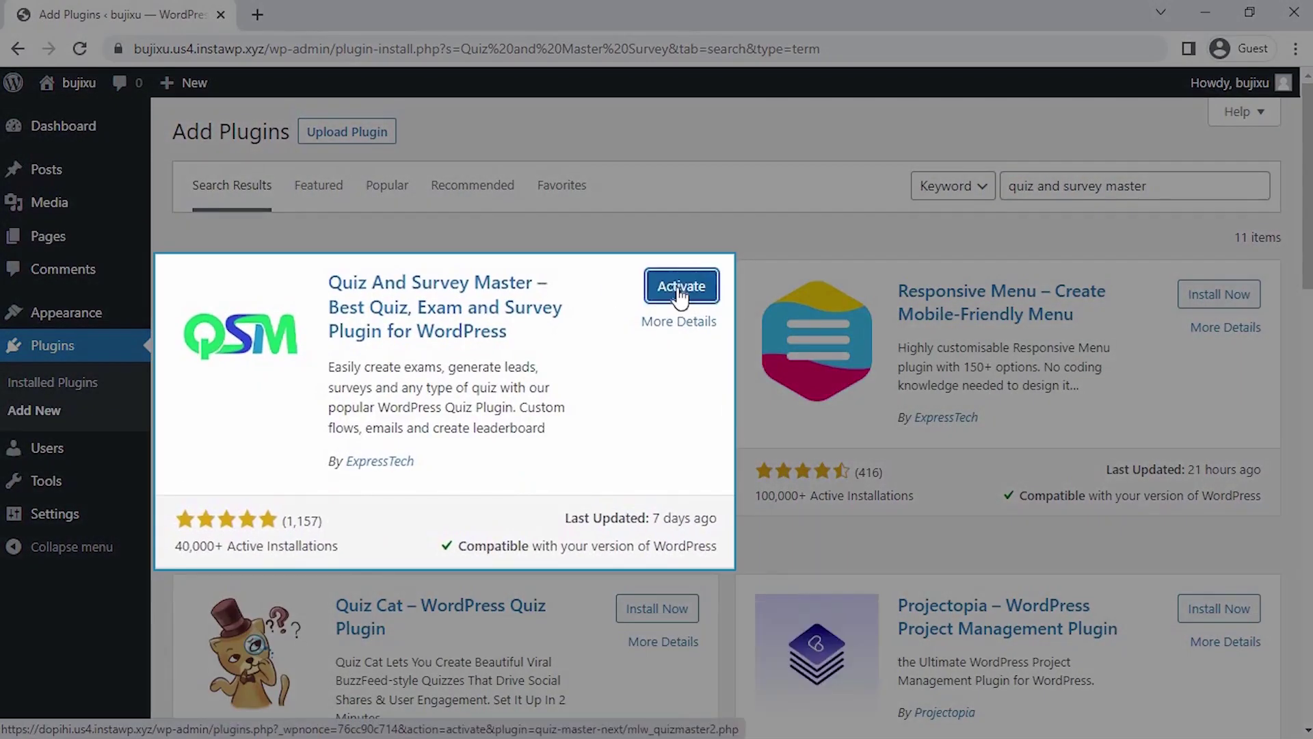
{"action": "left_click", "coordinate": [669, 295]}
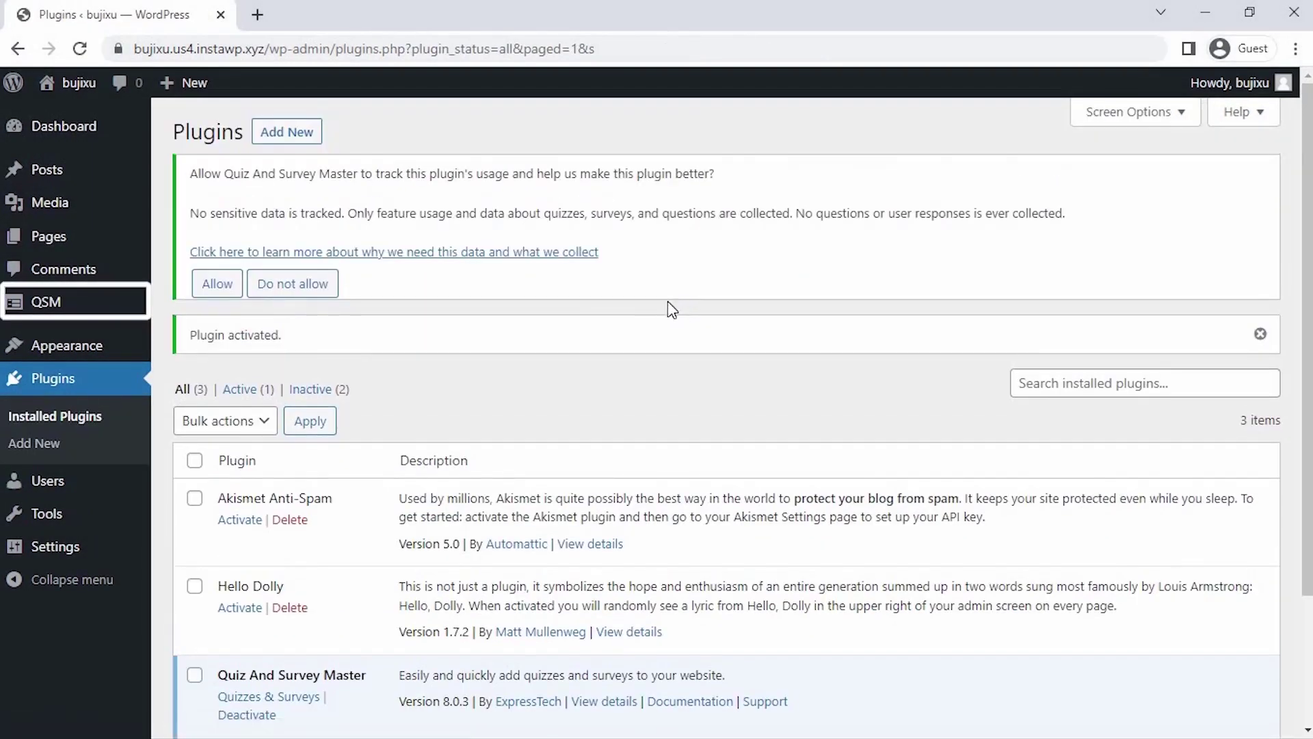
Step: Open the QSM dashboard from the admin sidebar
{"action": "left_click", "coordinate": [51, 305]}
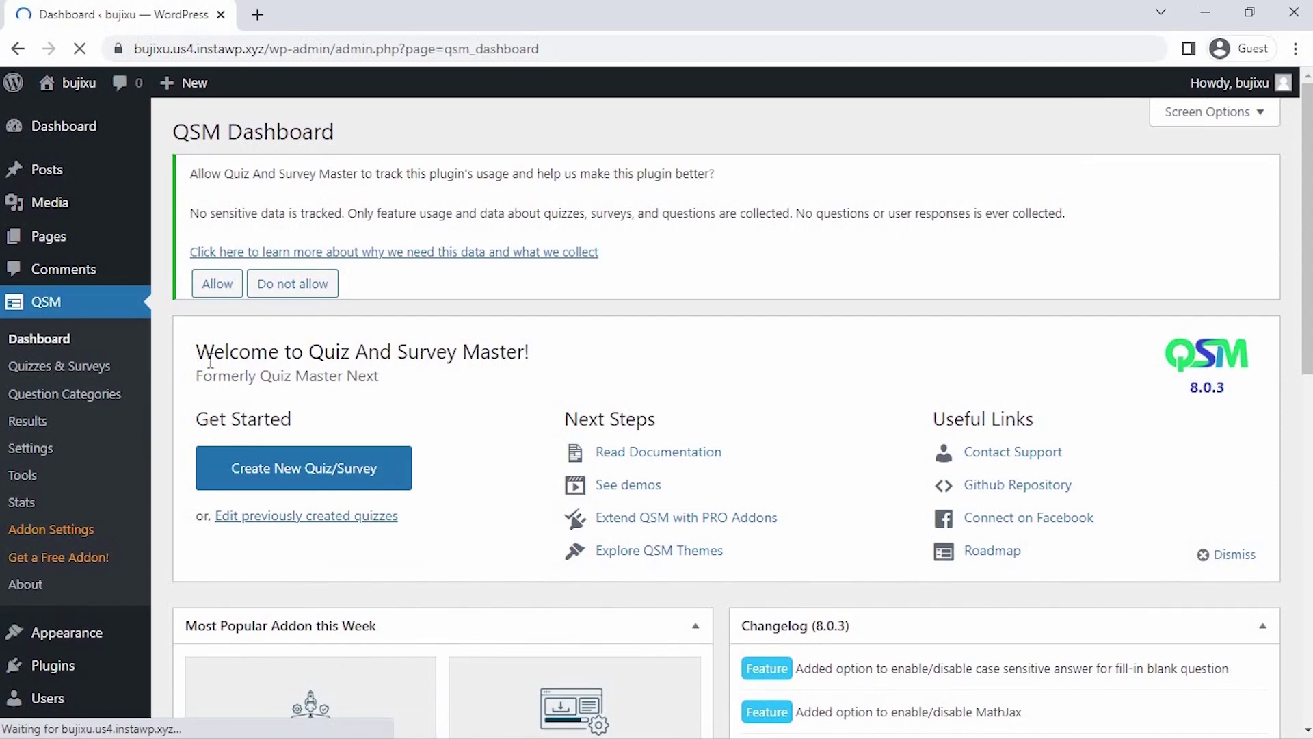
Step: Start a new quiz, browse the themes, select Pool and continue to Quiz Settings
{"action": "left_click", "coordinate": [323, 477]}
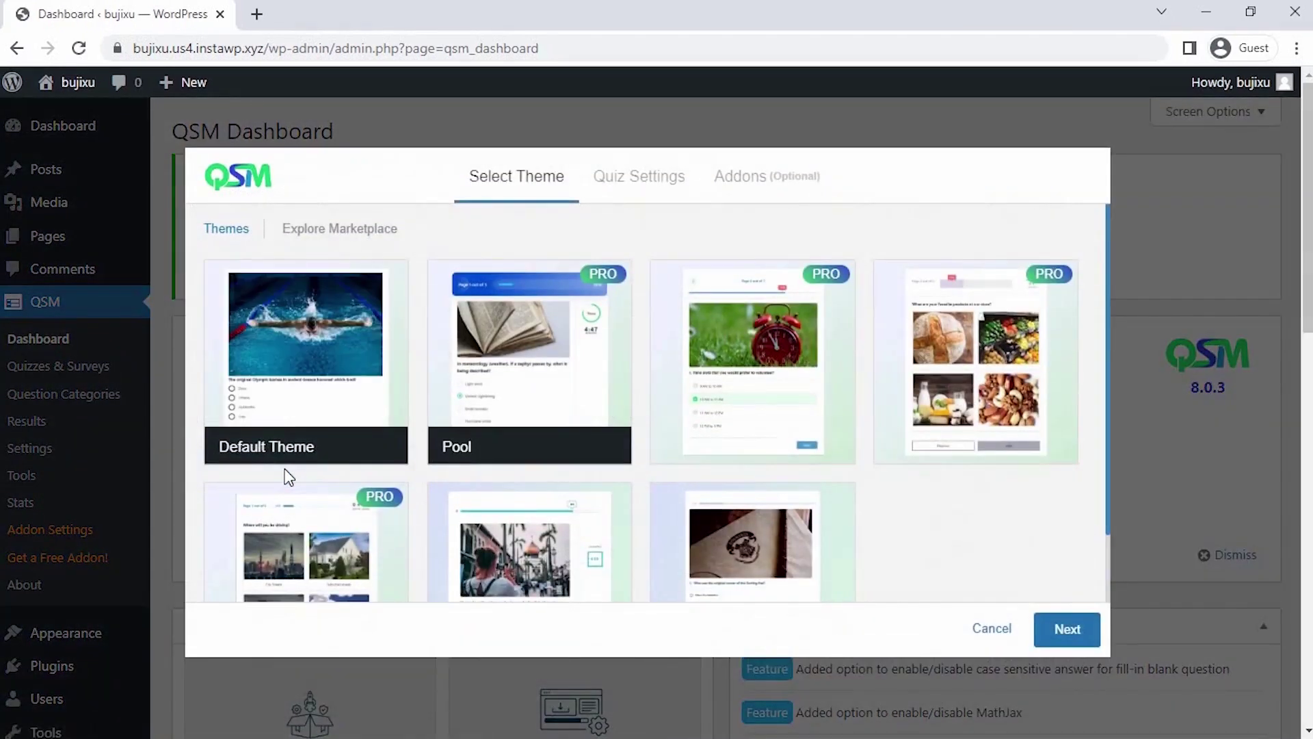
{"action": "mouse_move", "coordinate": [527, 402]}
{"action": "mouse_move", "coordinate": [969, 424]}
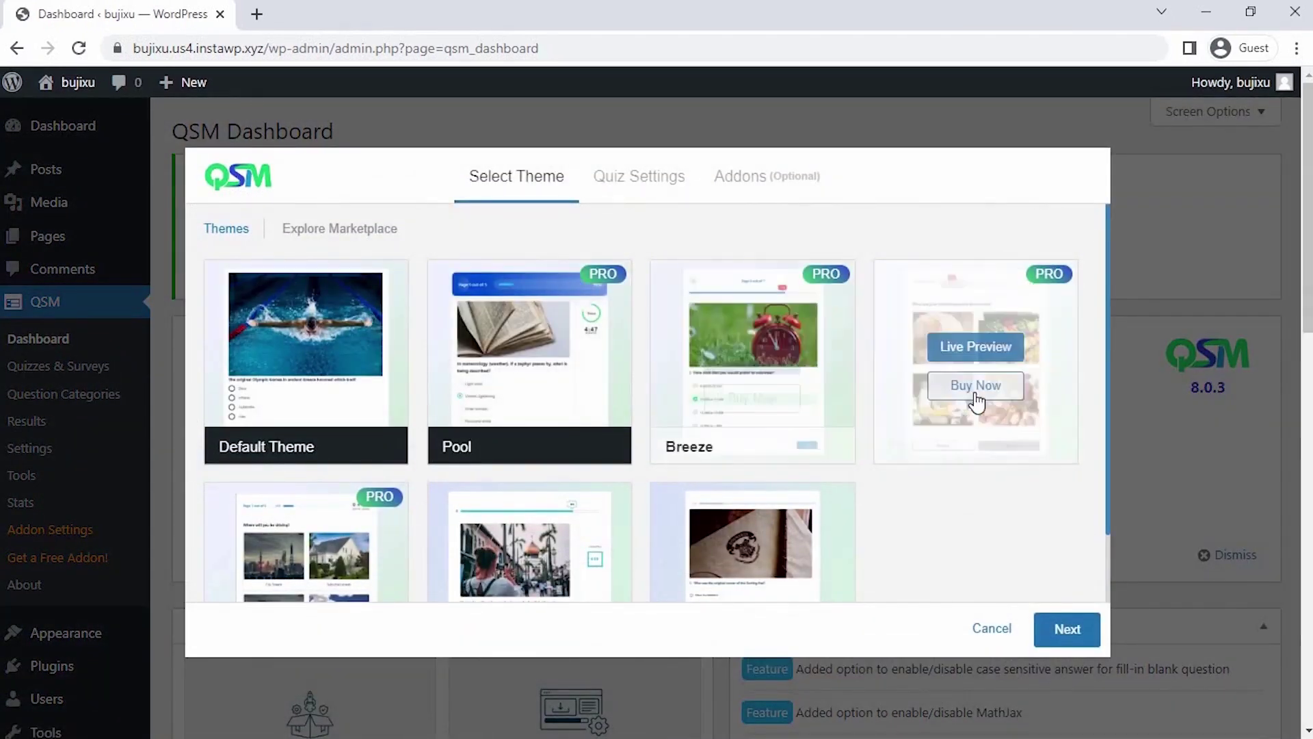
{"action": "scroll", "coordinate": [976, 402], "scroll_direction": "down", "scroll_amount": 2}
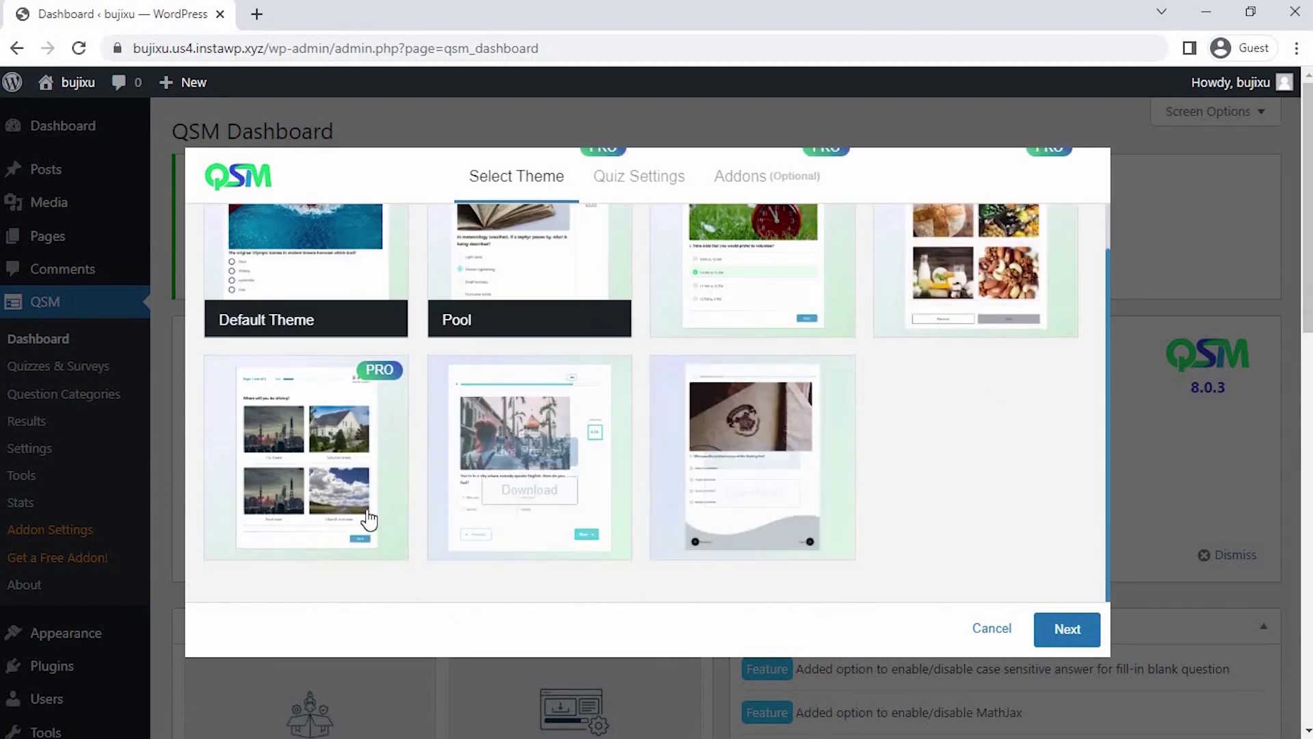
{"action": "mouse_move", "coordinate": [369, 520]}
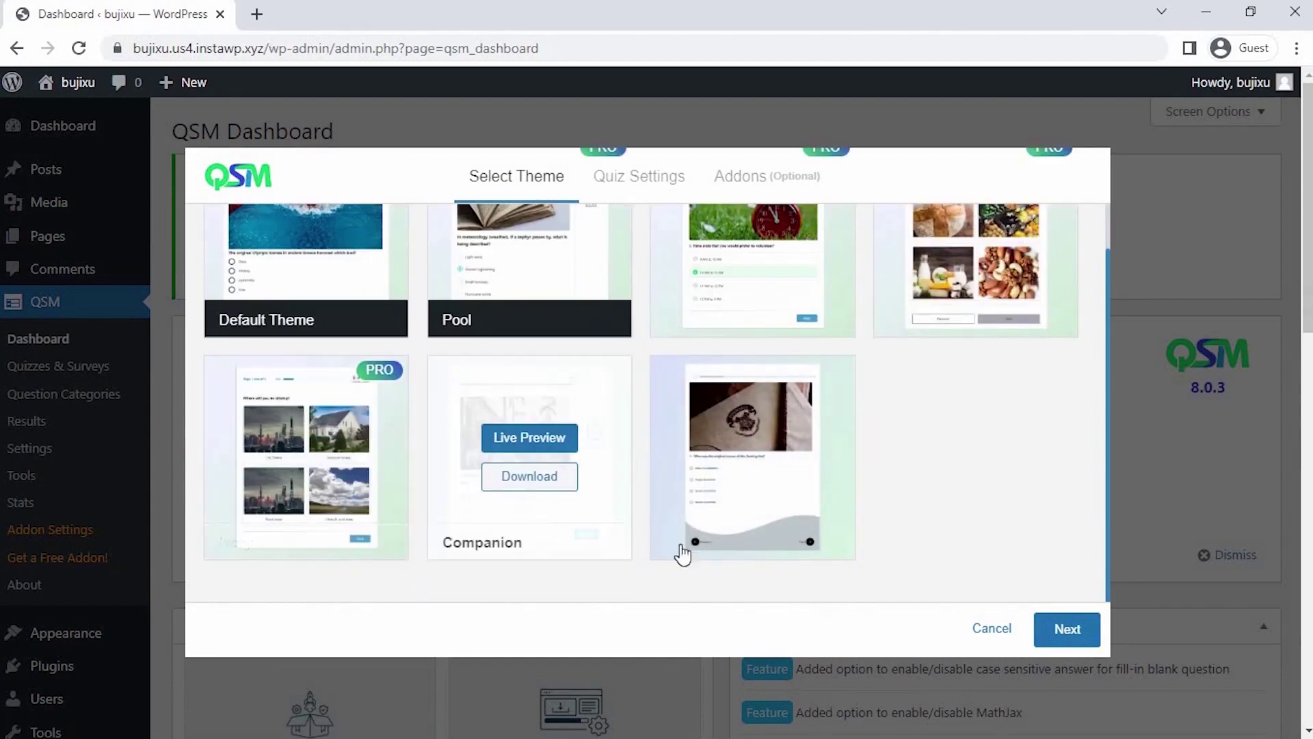
{"action": "mouse_move", "coordinate": [765, 536]}
{"action": "scroll", "coordinate": [967, 487], "scroll_direction": "up", "scroll_amount": 2}
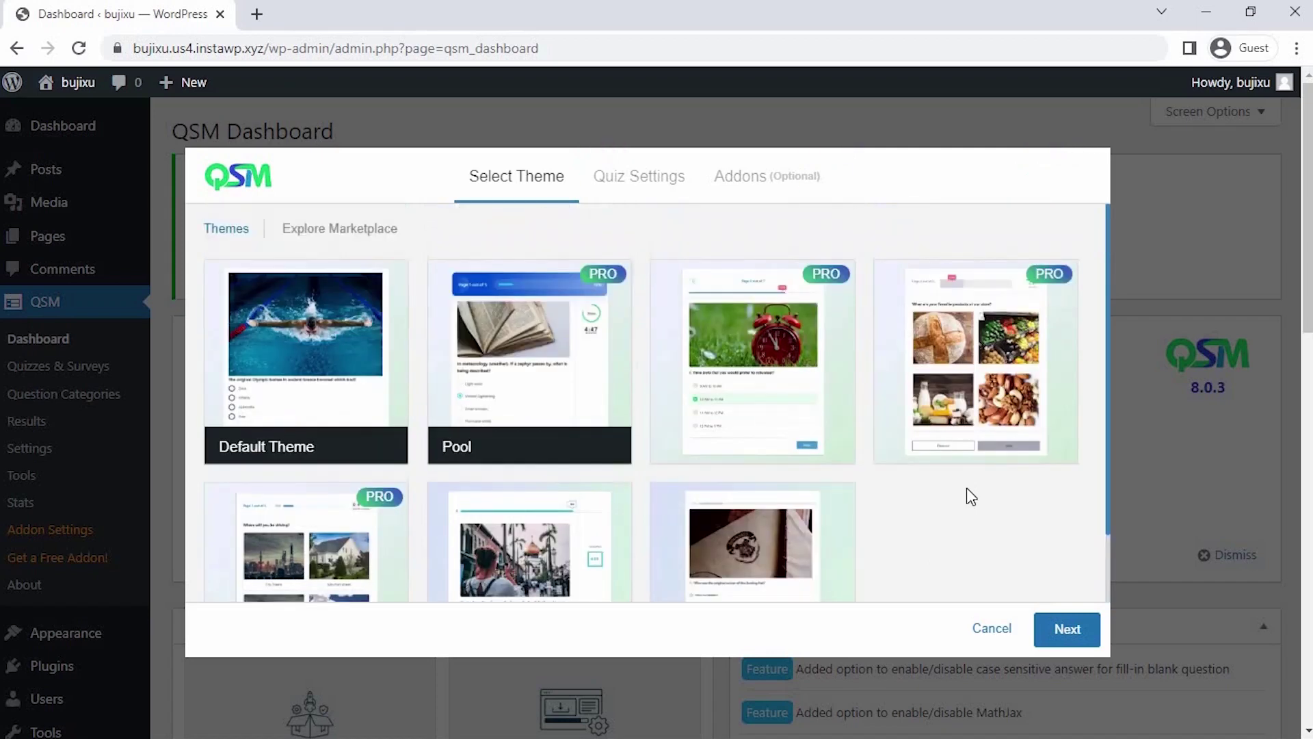
{"action": "mouse_move", "coordinate": [457, 328]}
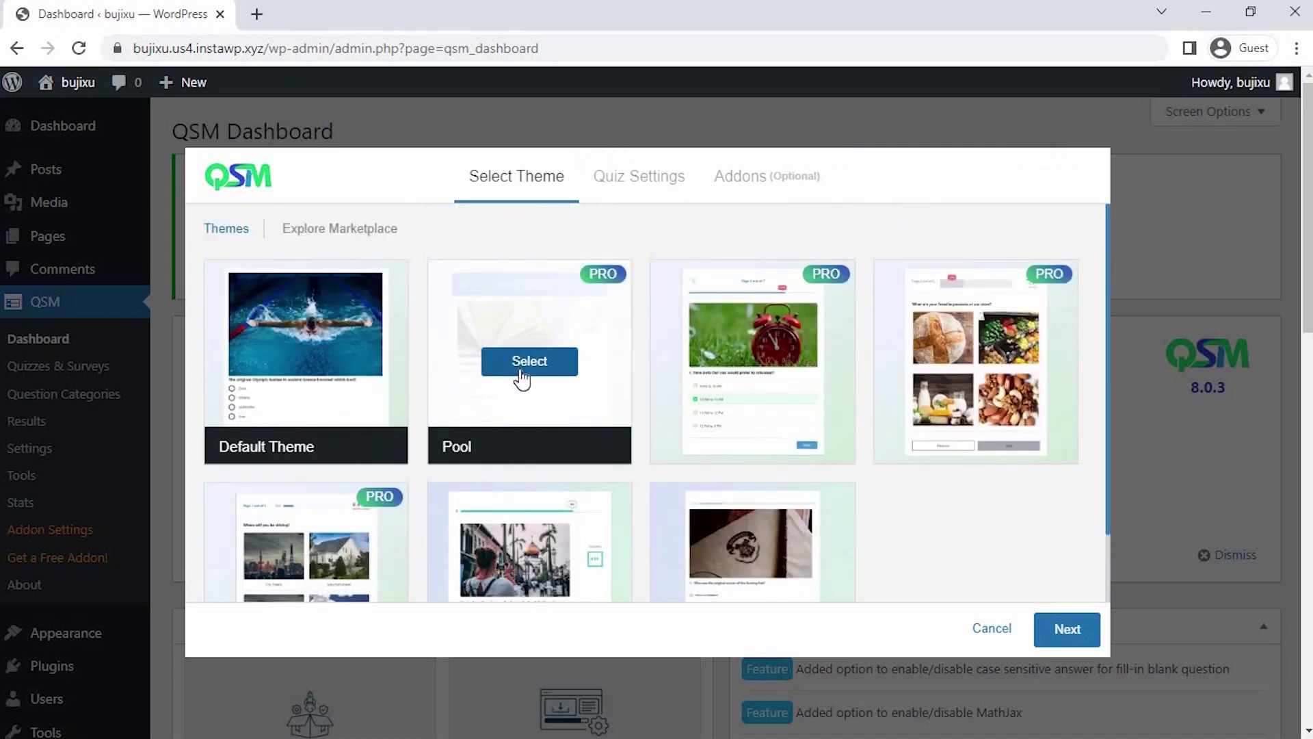
{"action": "left_click", "coordinate": [522, 361]}
{"action": "scroll", "coordinate": [1071, 557], "scroll_direction": "down", "scroll_amount": 2}
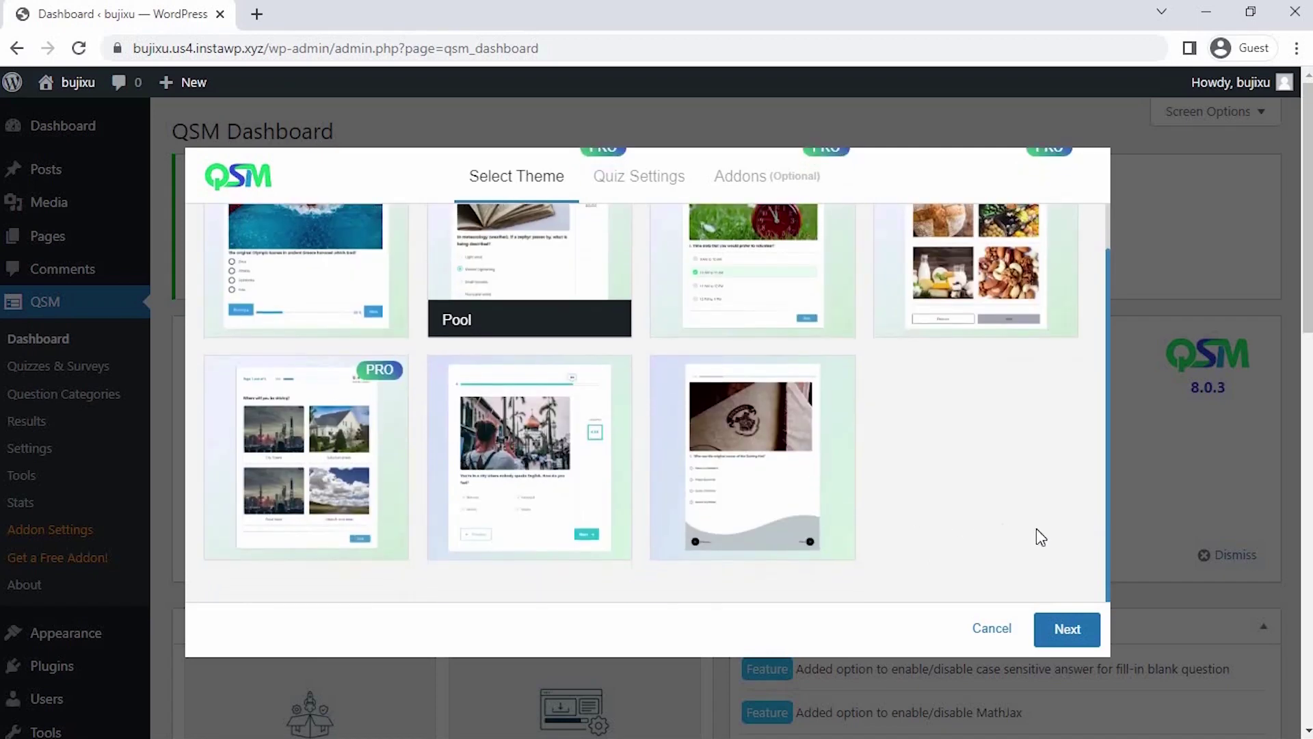
{"action": "left_click", "coordinate": [1066, 630]}
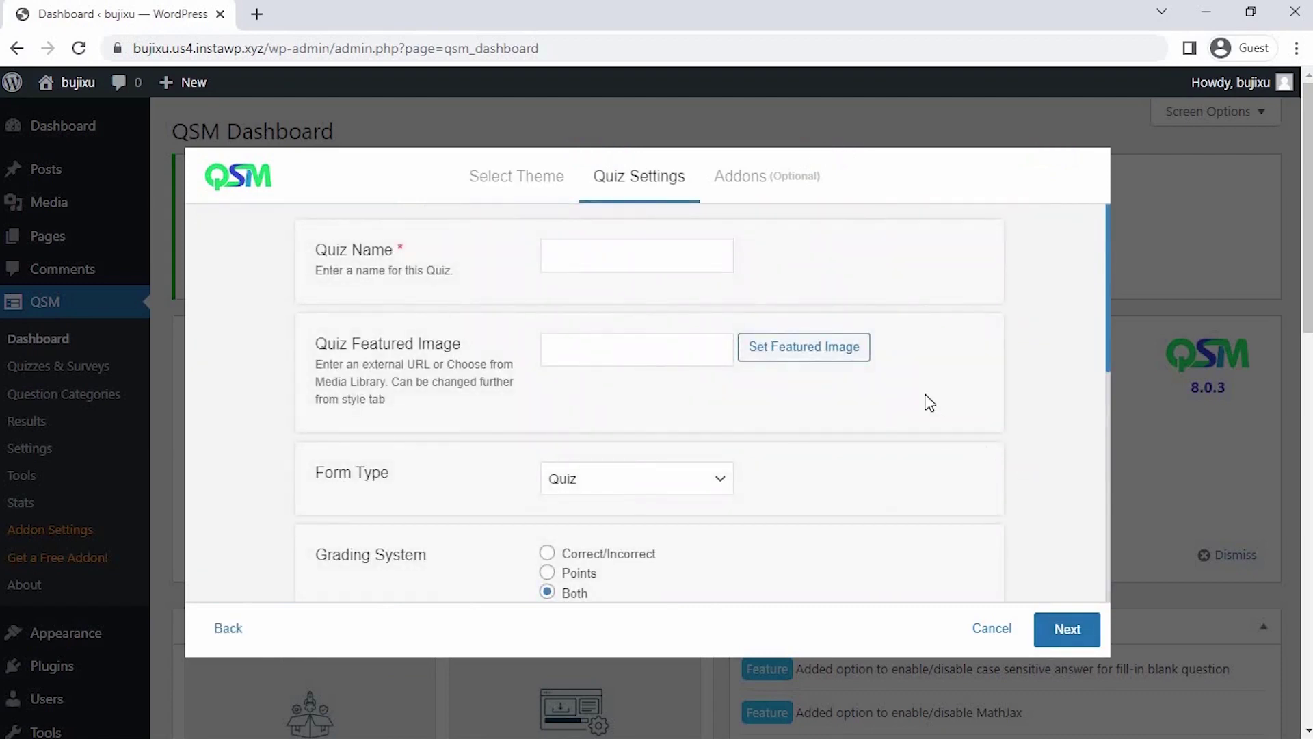
Step: Name the quiz 'Sample Quiz', keep form type Quiz and leave grading system on Both
{"action": "left_click", "coordinate": [618, 247]}
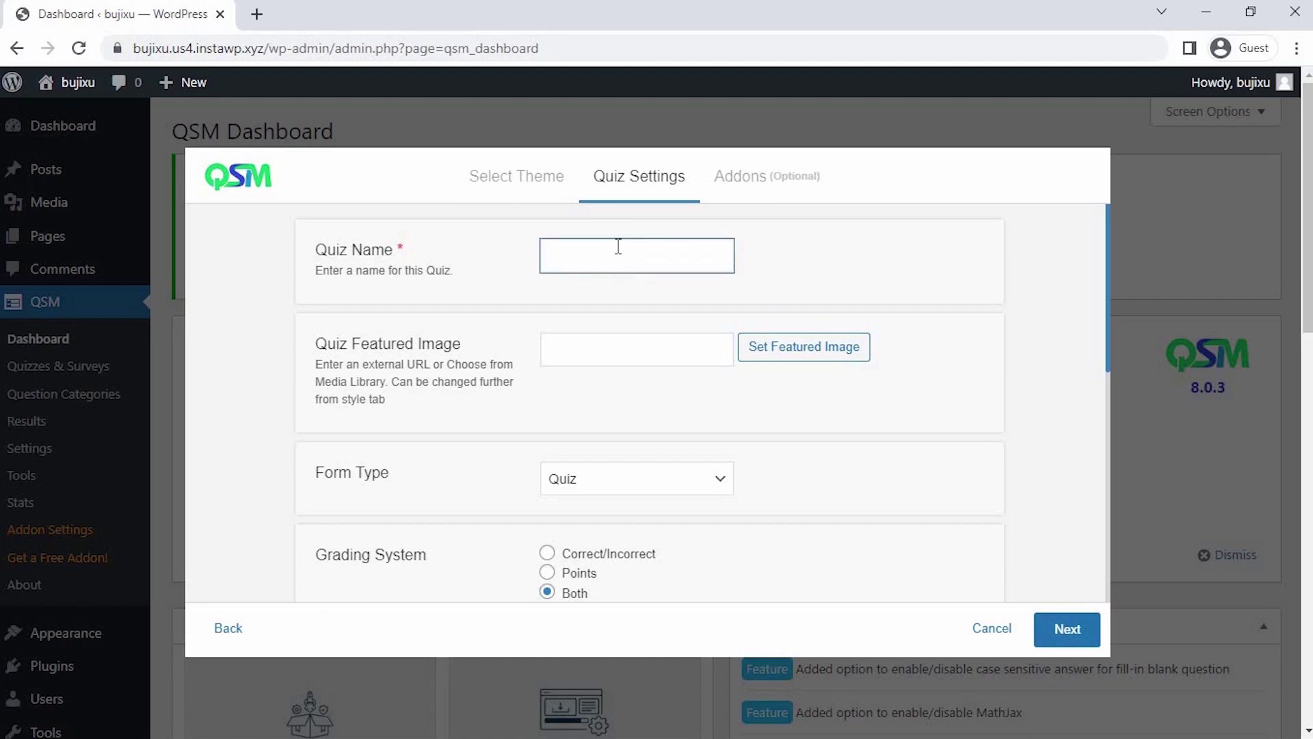
{"action": "type", "text": "Samp"}
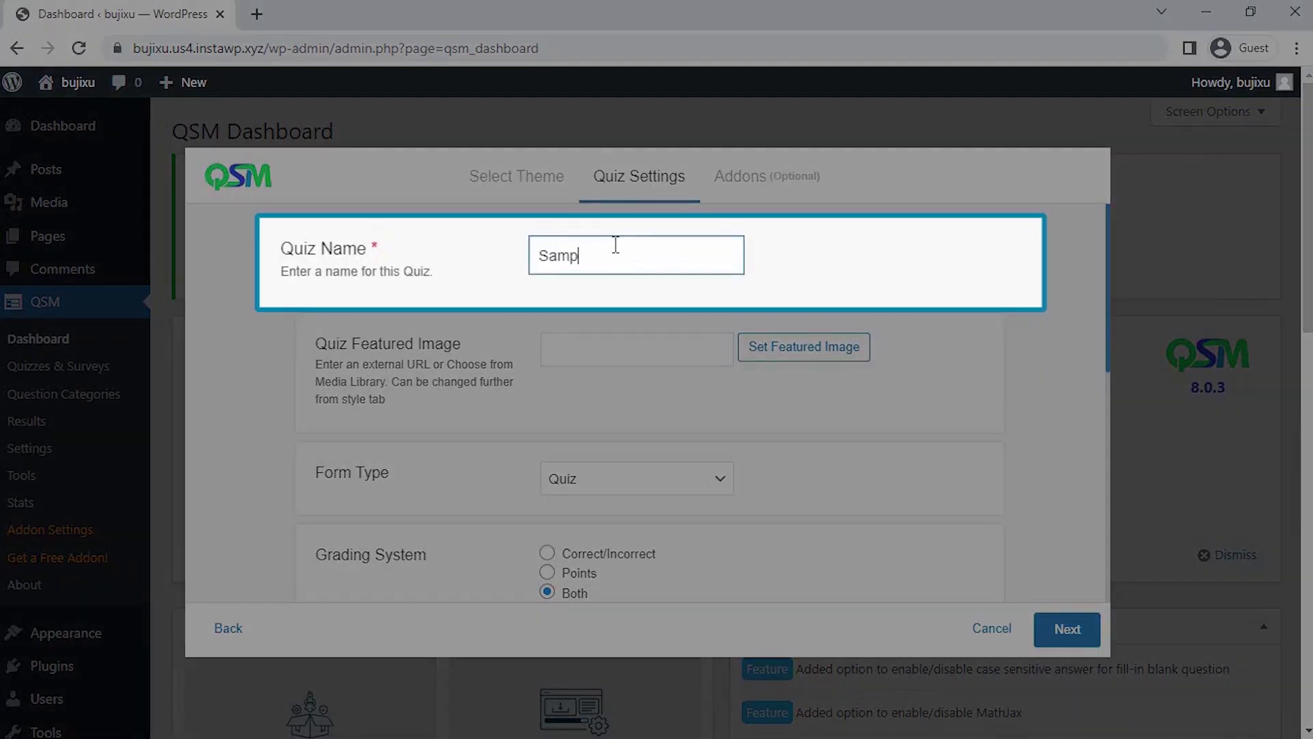
{"action": "type", "text": "le Quiz"}
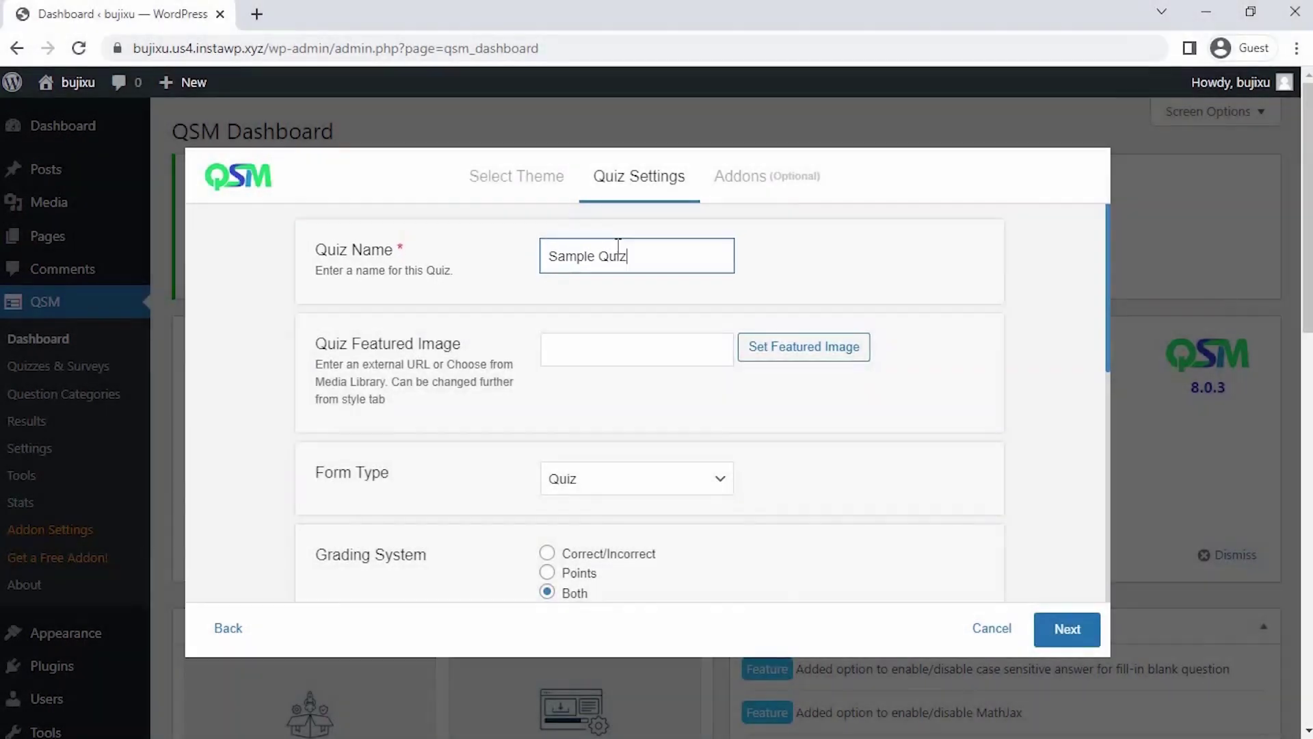
{"action": "scroll", "coordinate": [786, 425], "scroll_direction": "down", "scroll_amount": 1}
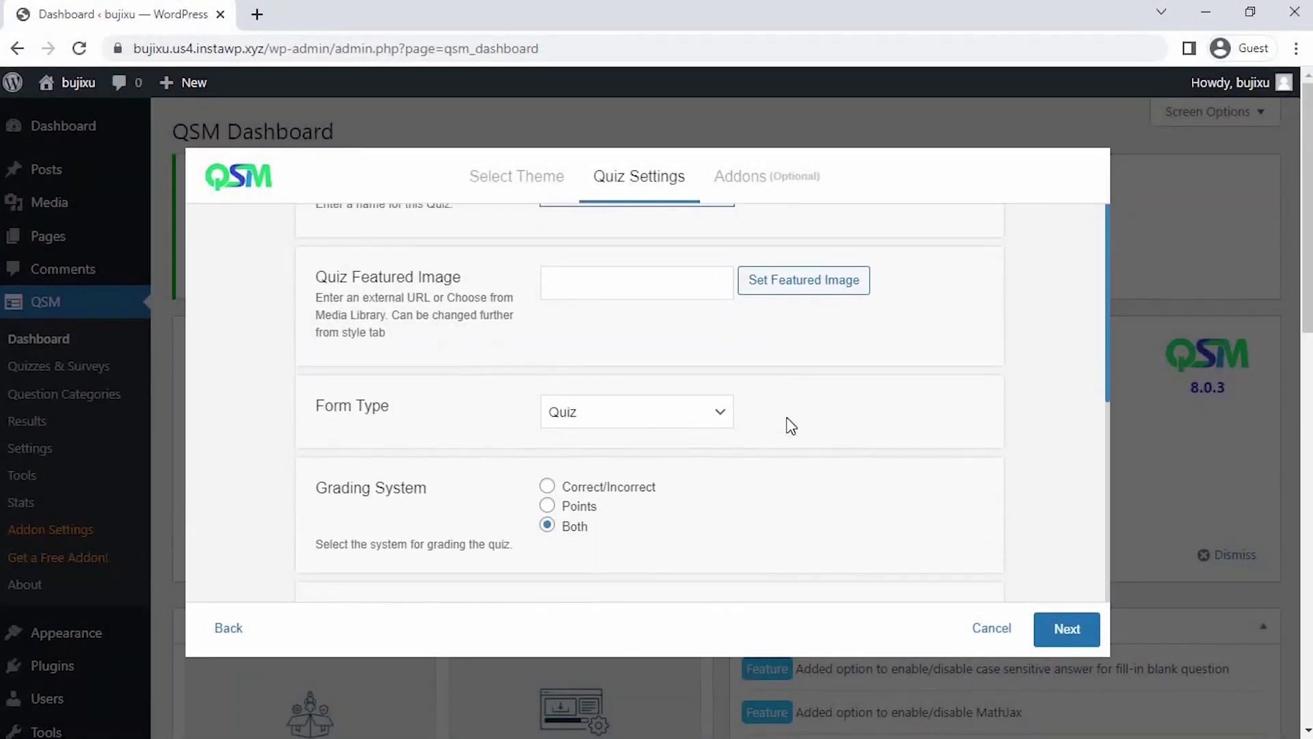
{"action": "left_click", "coordinate": [699, 420]}
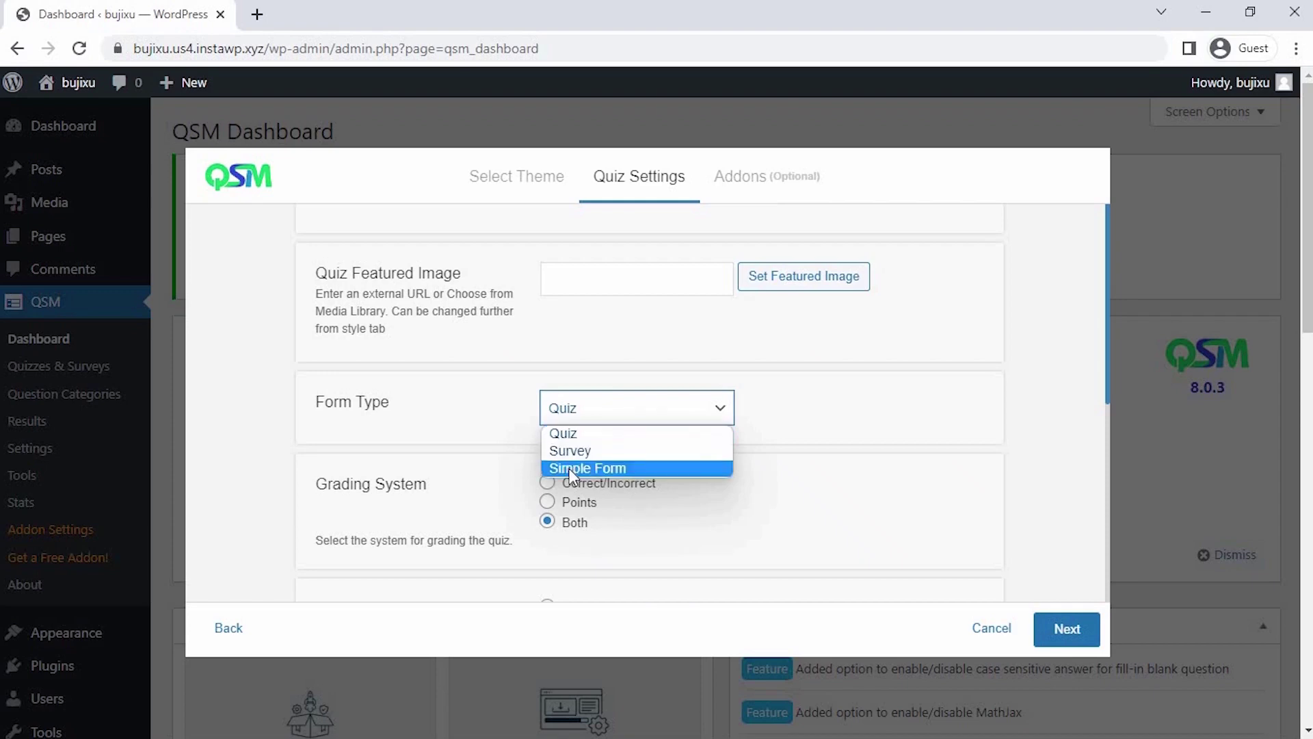
{"action": "left_click", "coordinate": [572, 434]}
{"action": "scroll", "coordinate": [575, 445], "scroll_direction": "down", "scroll_amount": 2}
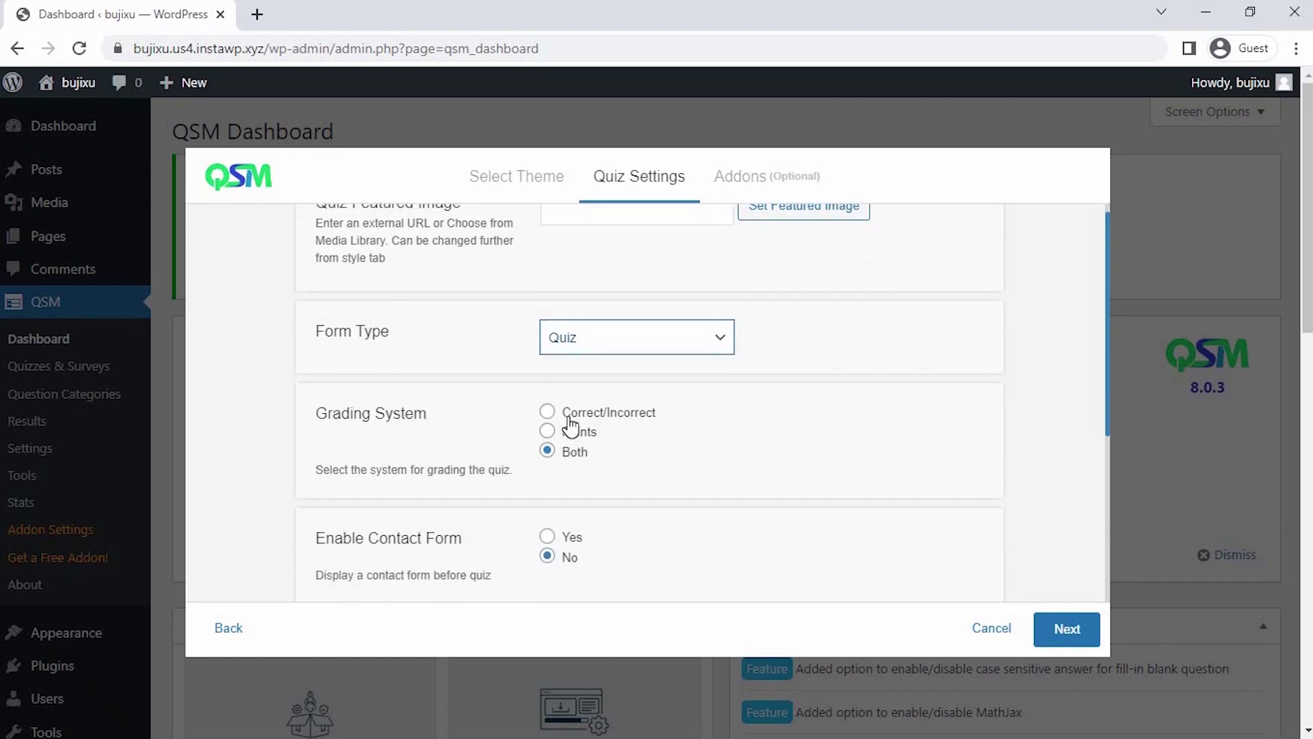
{"action": "left_click", "coordinate": [569, 418]}
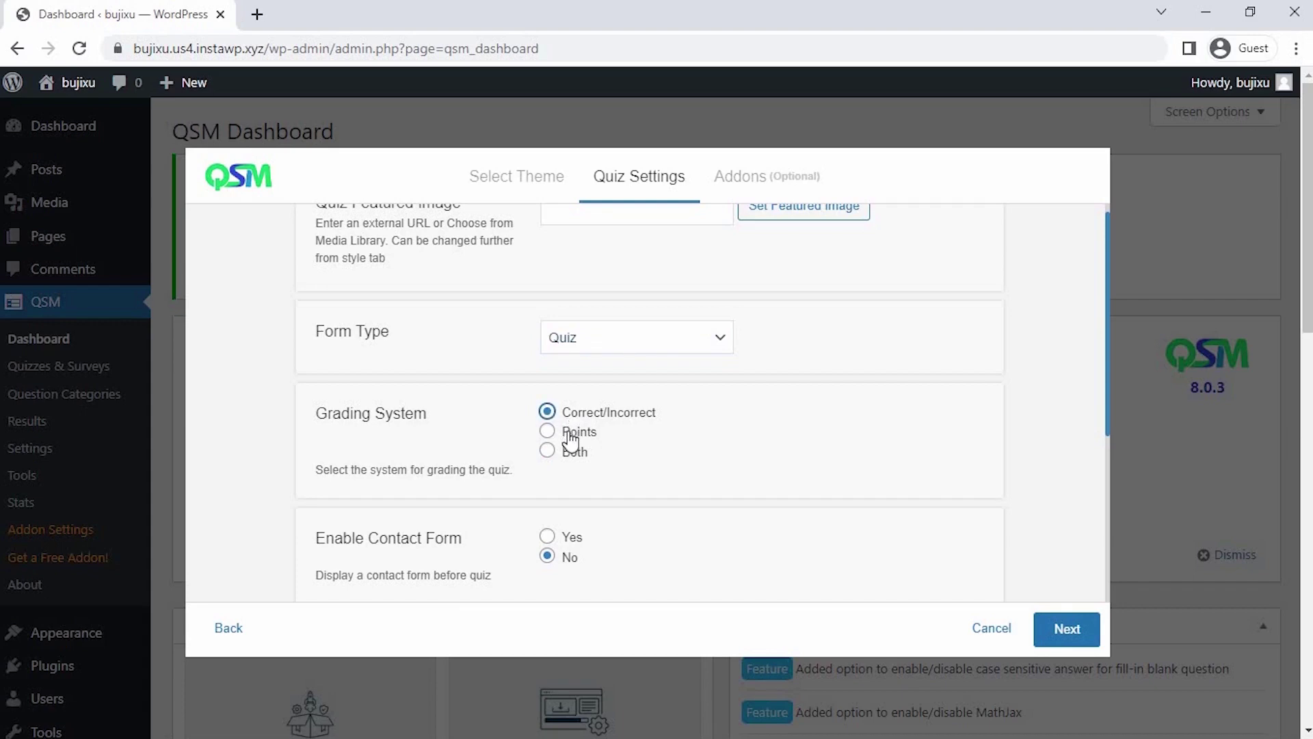
{"action": "left_click", "coordinate": [571, 438]}
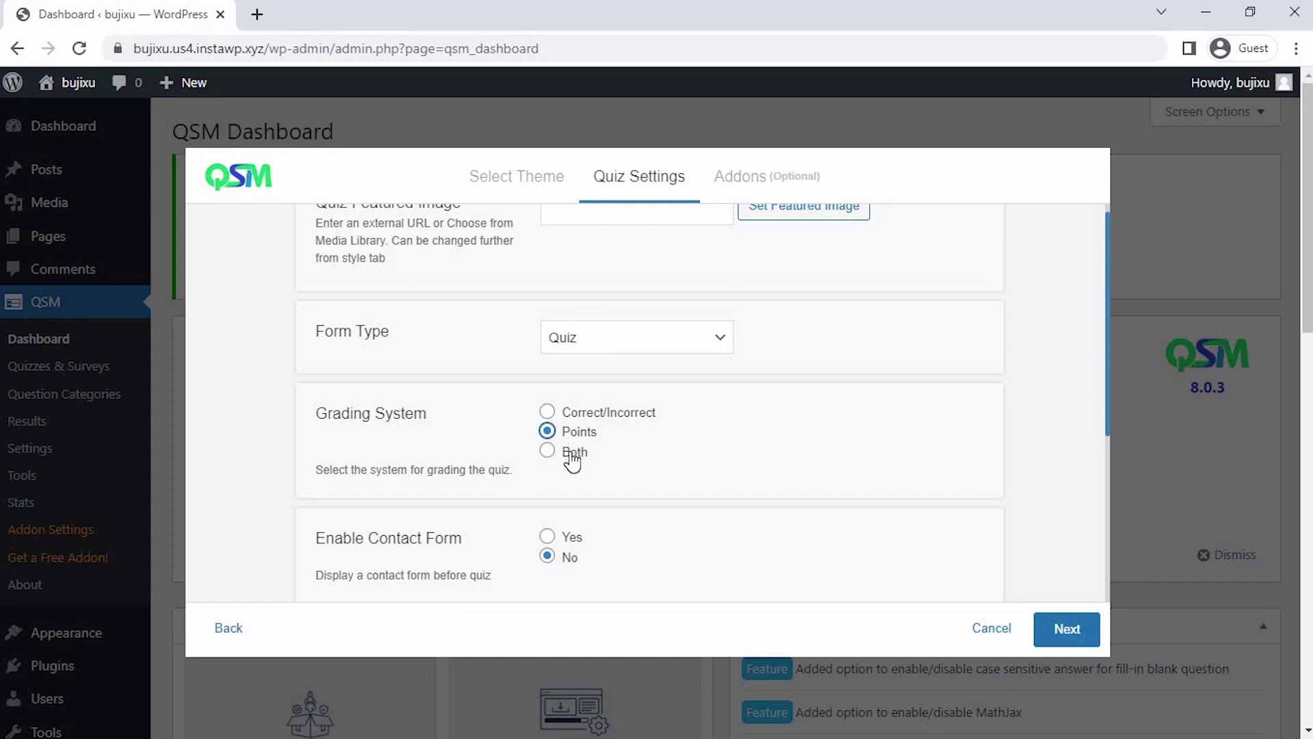
{"action": "left_click", "coordinate": [572, 461]}
Step: Show a contact form before the quiz and set a 5-minute time limit
{"action": "scroll", "coordinate": [571, 452], "scroll_direction": "down", "scroll_amount": 1}
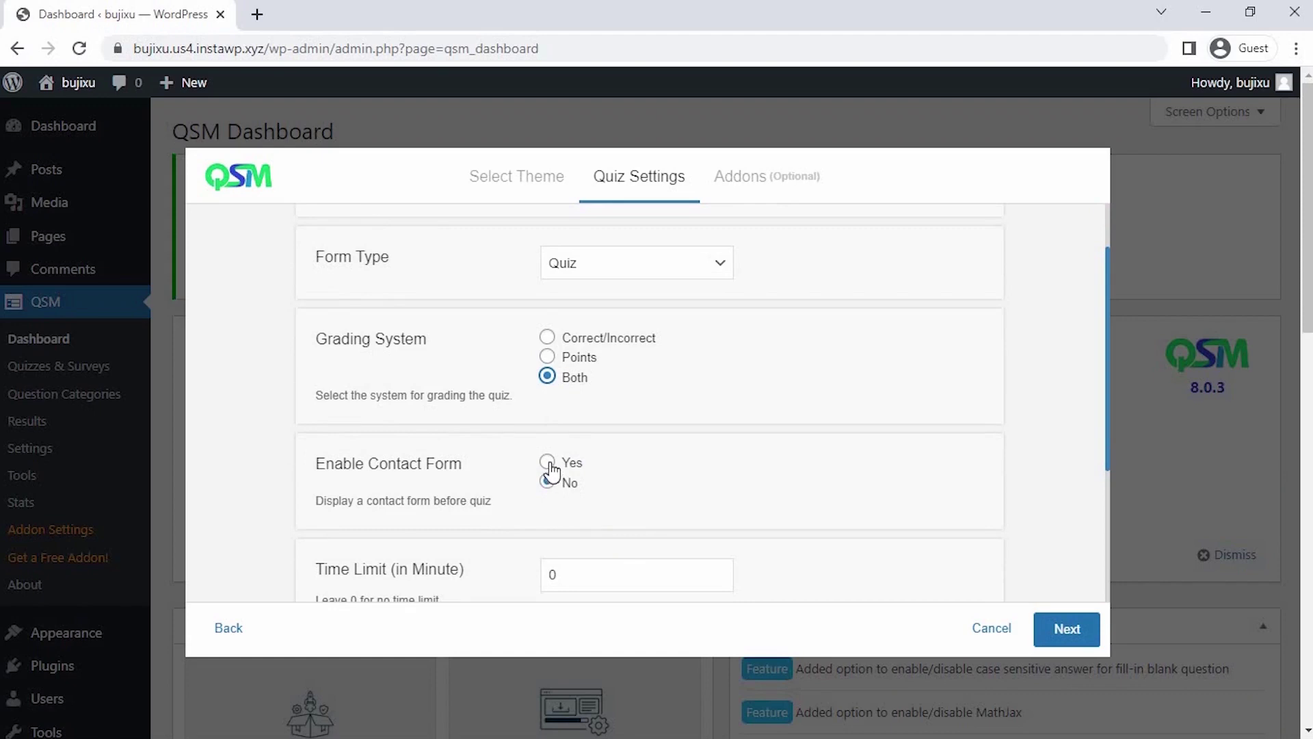
{"action": "left_click", "coordinate": [549, 465]}
{"action": "scroll", "coordinate": [556, 503], "scroll_direction": "down", "scroll_amount": 1}
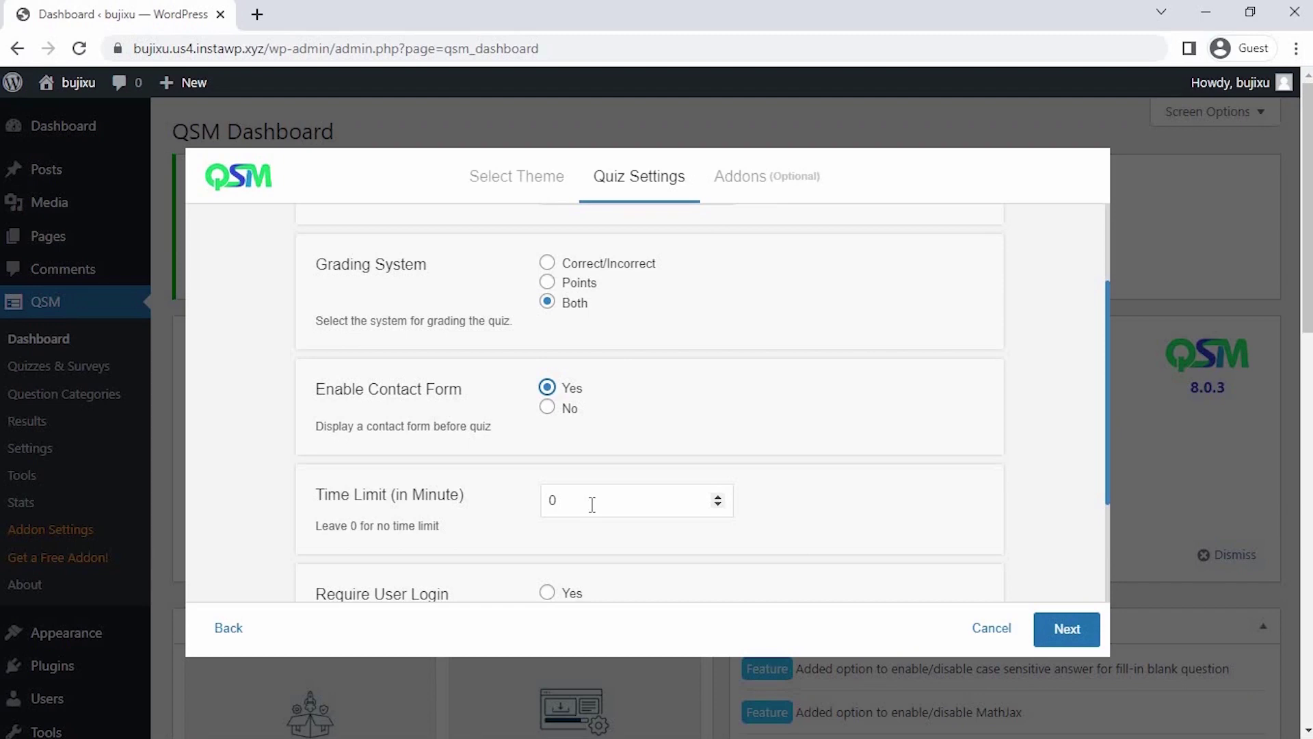
{"action": "left_click", "coordinate": [719, 496]}
{"action": "left_click", "coordinate": [718, 496]}
{"action": "left_click", "coordinate": [718, 496]}
{"action": "left_click", "coordinate": [767, 510]}
Step: Leave Require User Login off, keep the first page enabled and the comment box off
{"action": "scroll", "coordinate": [766, 510], "scroll_direction": "down", "scroll_amount": 2}
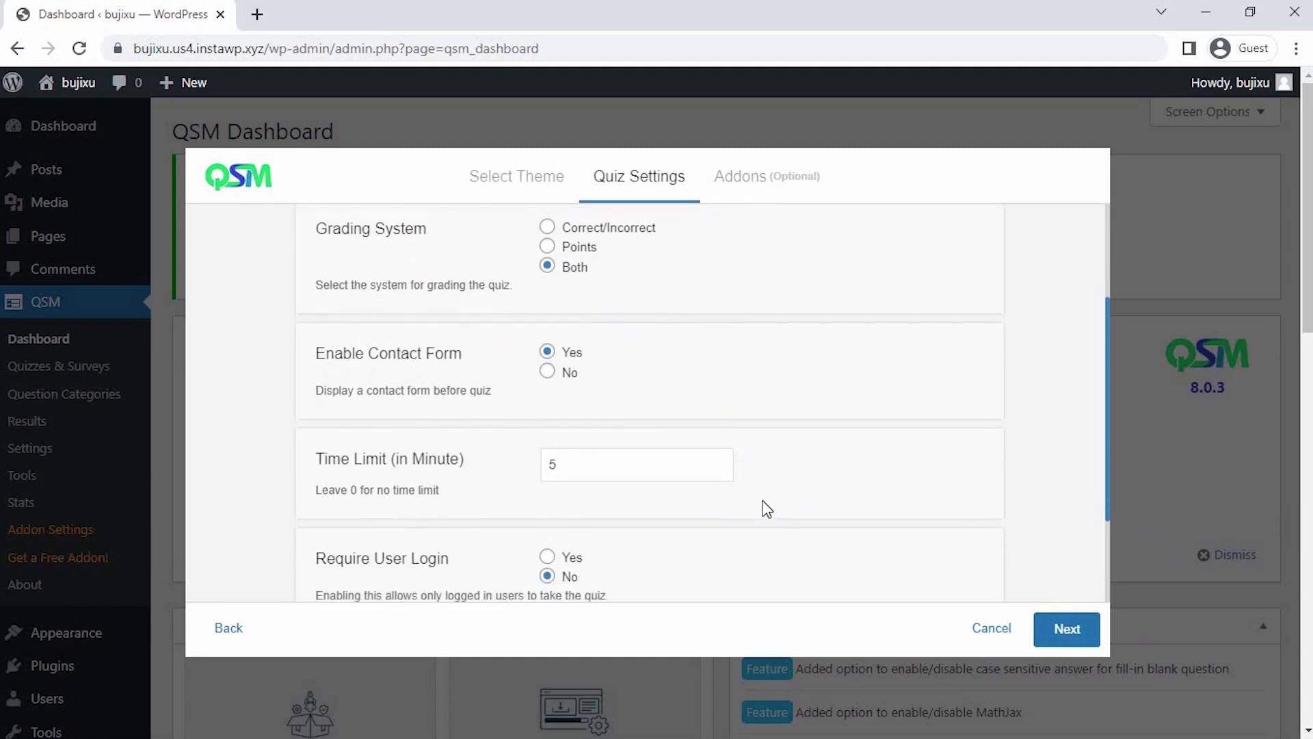
{"action": "scroll", "coordinate": [767, 510], "scroll_direction": "down", "scroll_amount": 1}
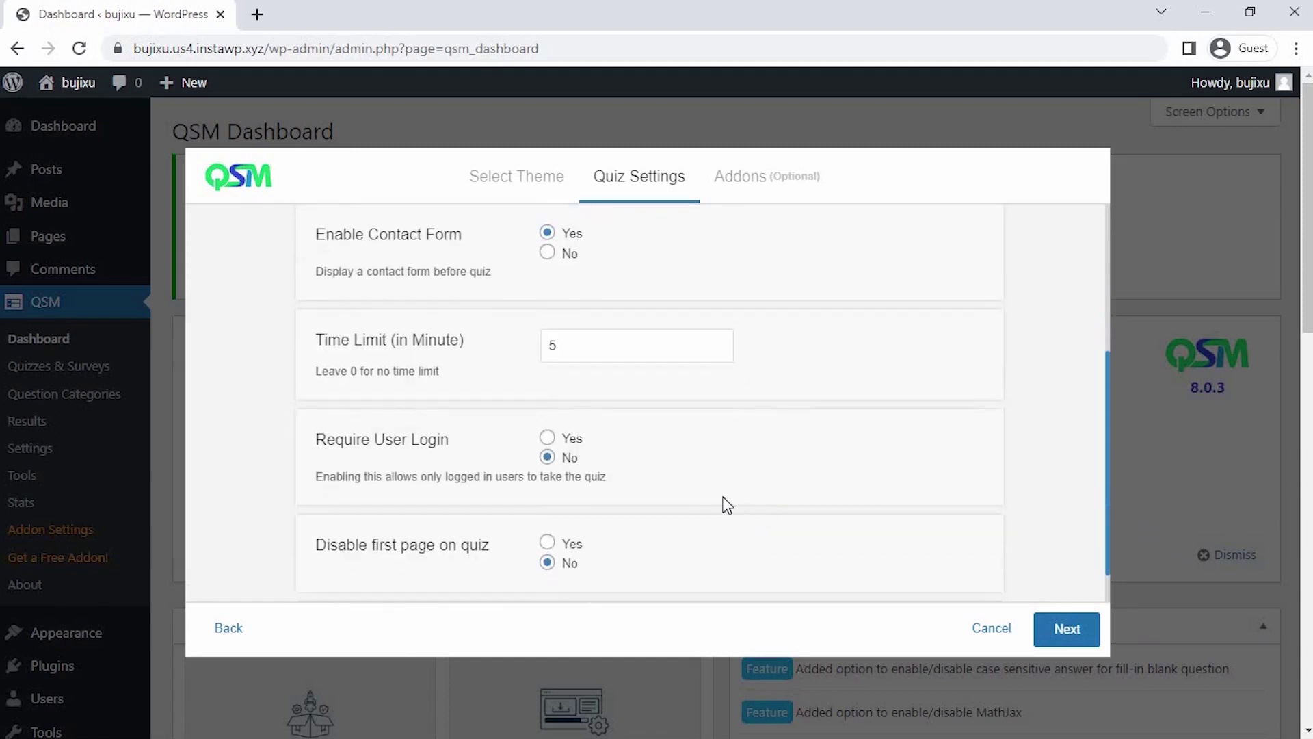
{"action": "left_click", "coordinate": [547, 439]}
{"action": "left_click", "coordinate": [547, 457]}
{"action": "scroll", "coordinate": [548, 469], "scroll_direction": "down", "scroll_amount": 1}
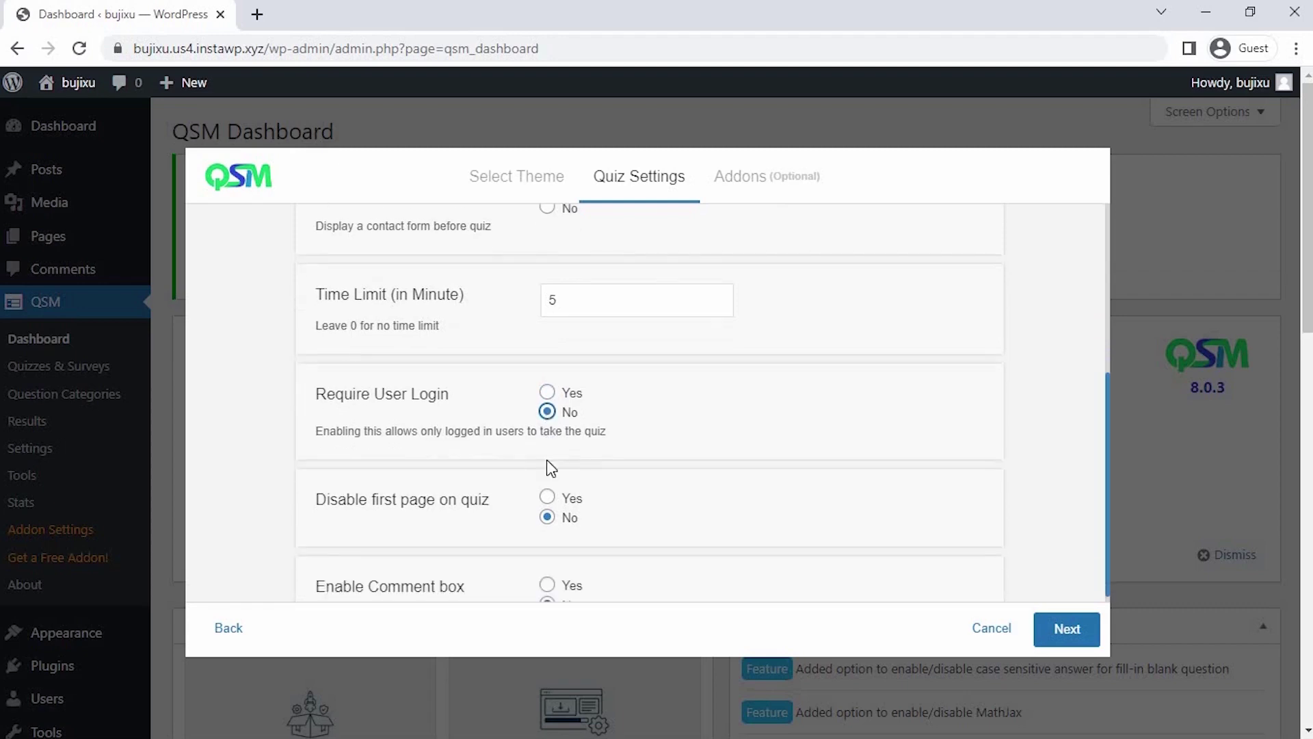
{"action": "scroll", "coordinate": [552, 469], "scroll_direction": "down", "scroll_amount": 2}
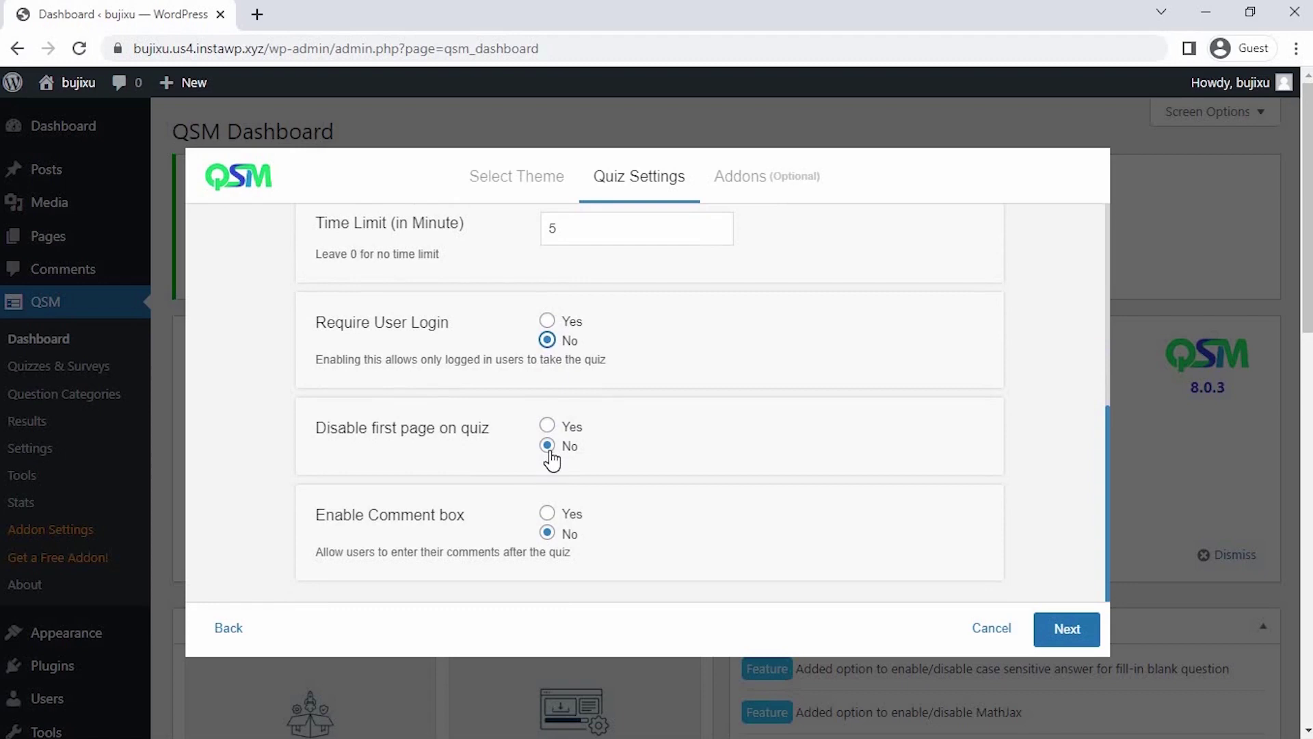
{"action": "left_click", "coordinate": [548, 452]}
{"action": "scroll", "coordinate": [549, 460], "scroll_direction": "down", "scroll_amount": 1}
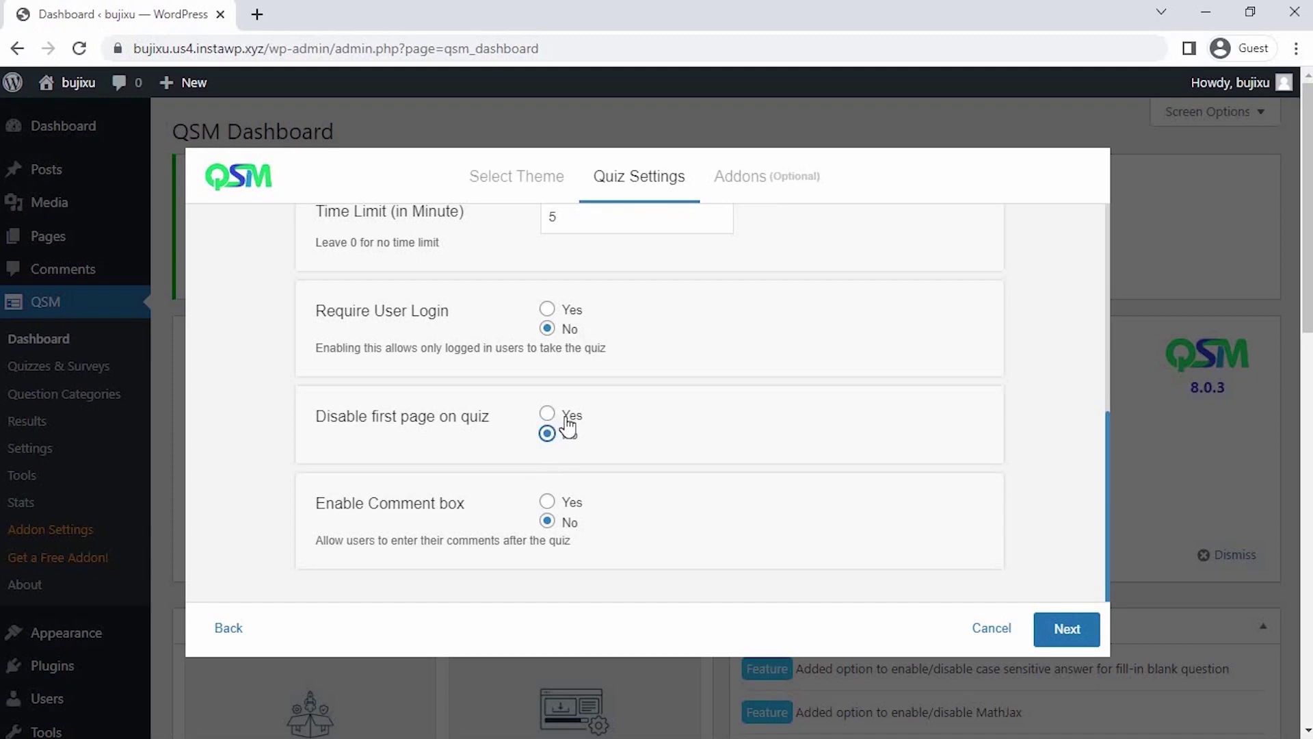
{"action": "left_click", "coordinate": [548, 502]}
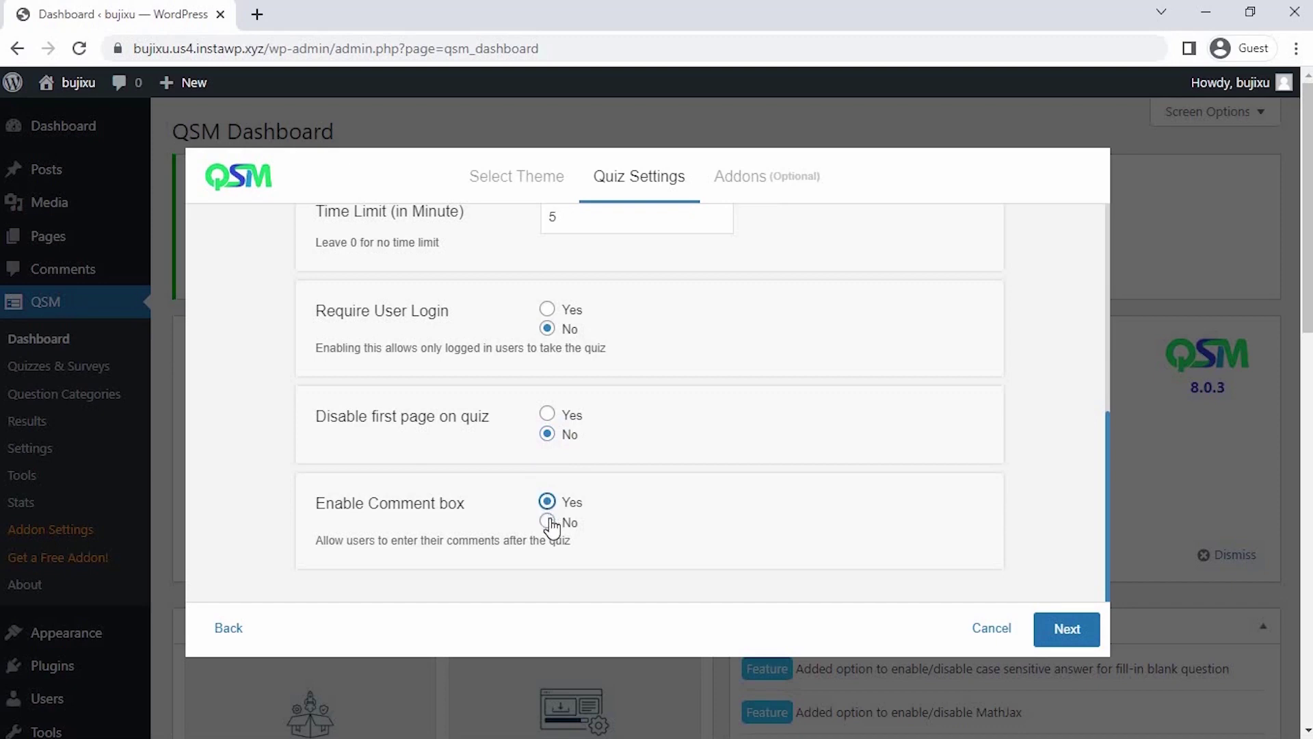
{"action": "left_click", "coordinate": [550, 521]}
{"action": "left_click", "coordinate": [1071, 631]}
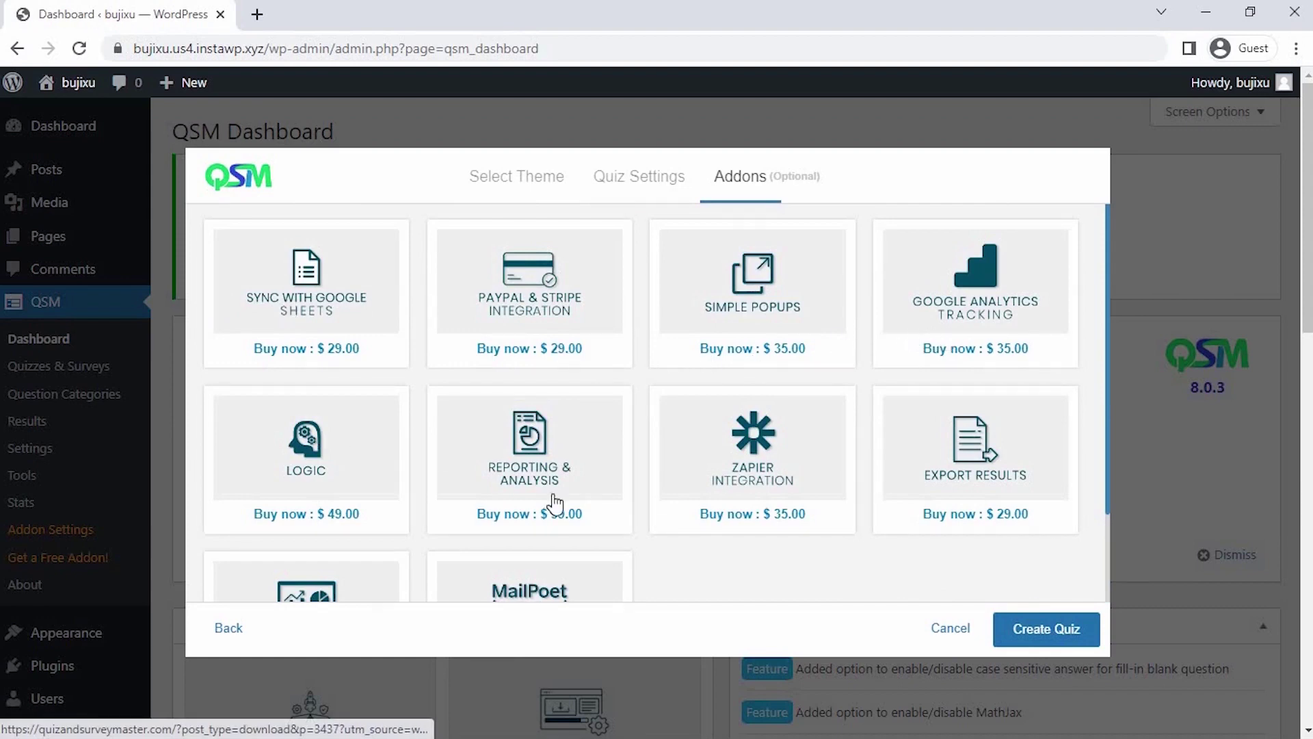
{"action": "scroll", "coordinate": [575, 543], "scroll_direction": "down", "scroll_amount": 3}
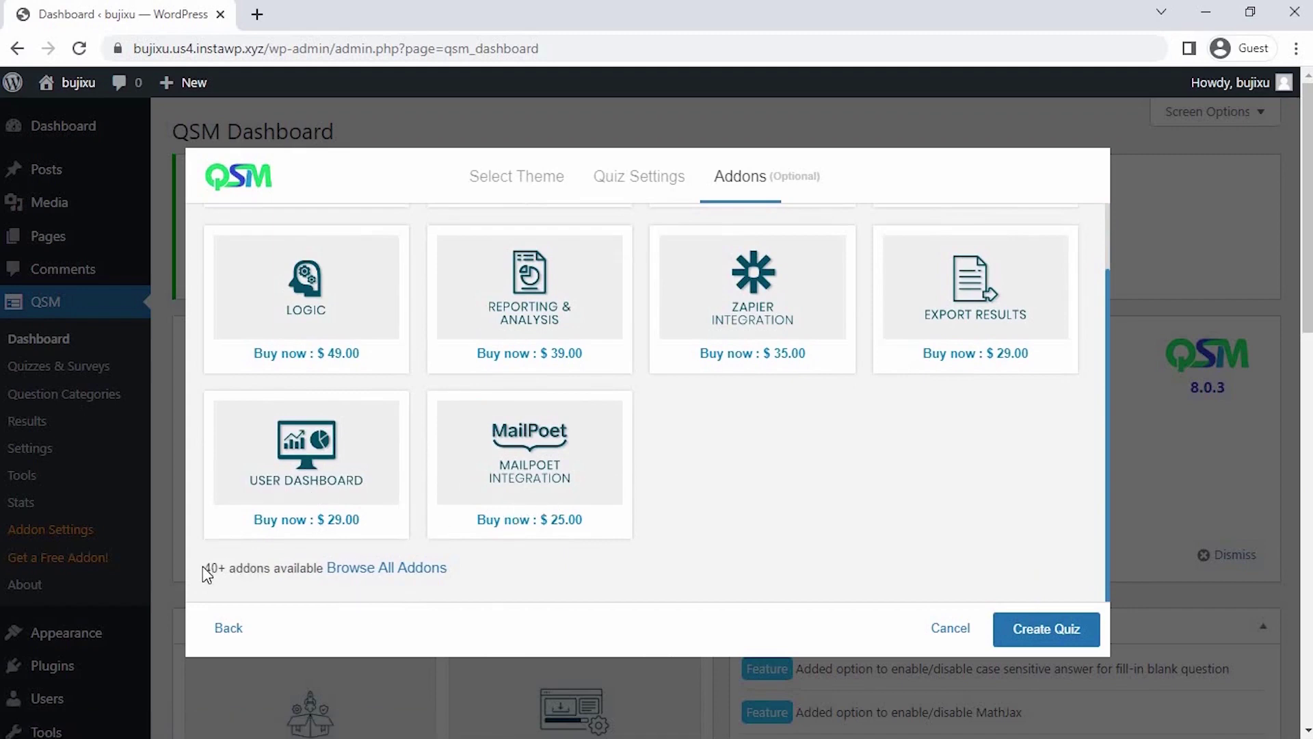
{"action": "left_click_drag", "start_coordinate": [203, 565], "coordinate": [459, 581]}
{"action": "left_click", "coordinate": [458, 581]}
Step: Create the quiz and add question '3+6=' with answers 9, 8 and 11
{"action": "left_click", "coordinate": [1053, 630]}
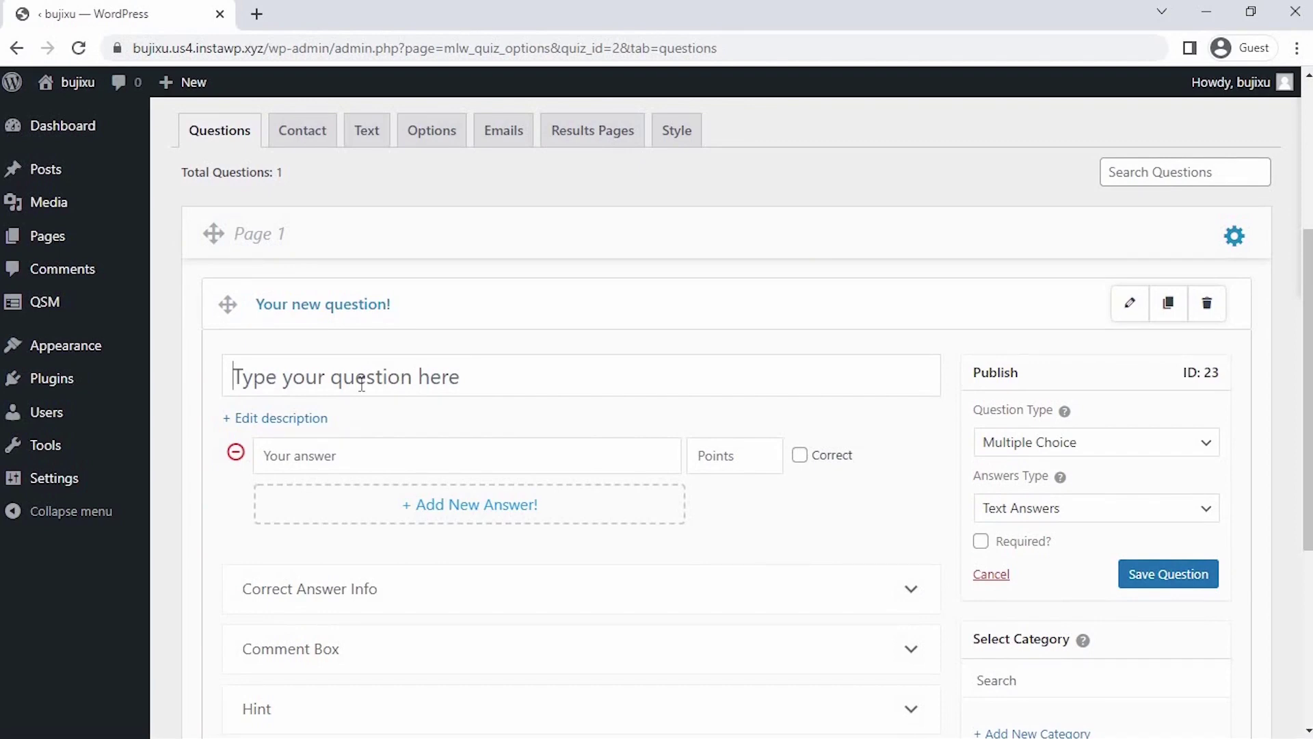
{"action": "type", "text": "3+6="}
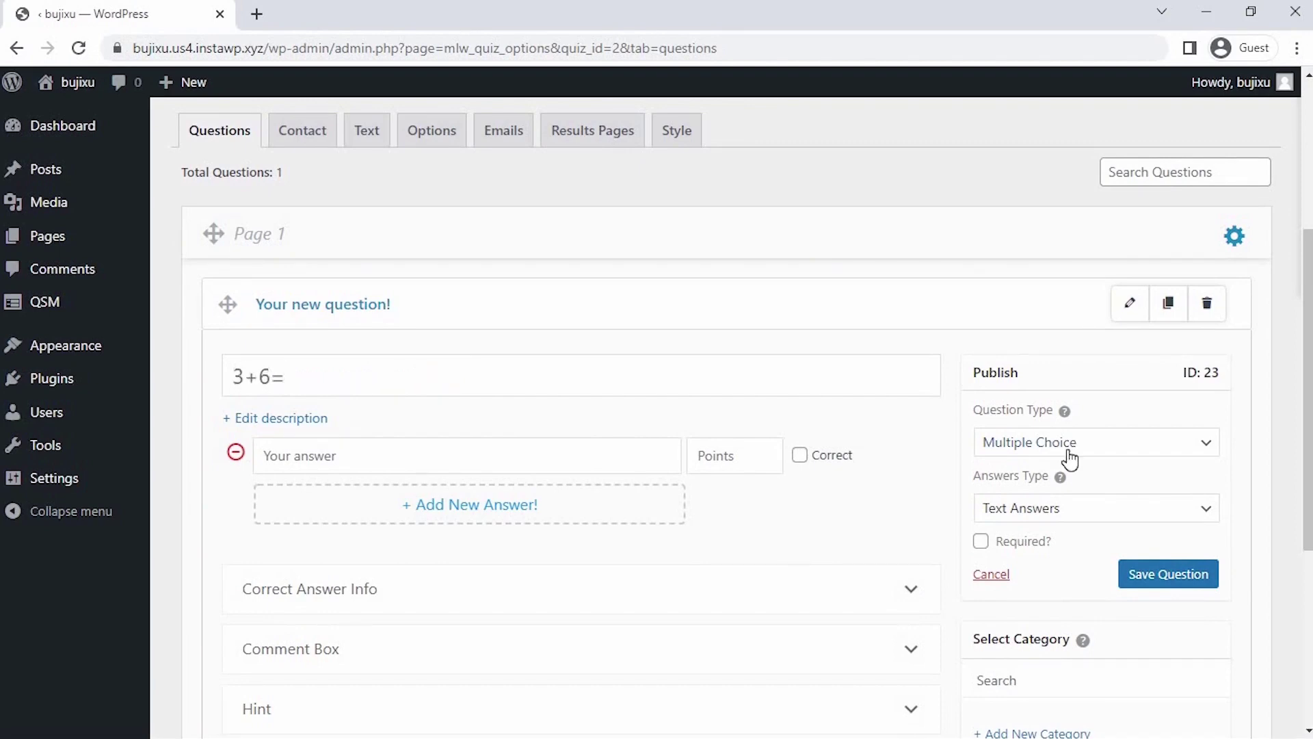
{"action": "left_click", "coordinate": [1067, 444]}
{"action": "scroll", "coordinate": [535, 382], "scroll_direction": "down", "scroll_amount": 1}
{"action": "type", "text": "9"}
{"action": "left_click", "coordinate": [531, 424]}
{"action": "type", "text": "8"}
{"action": "left_click", "coordinate": [531, 468]}
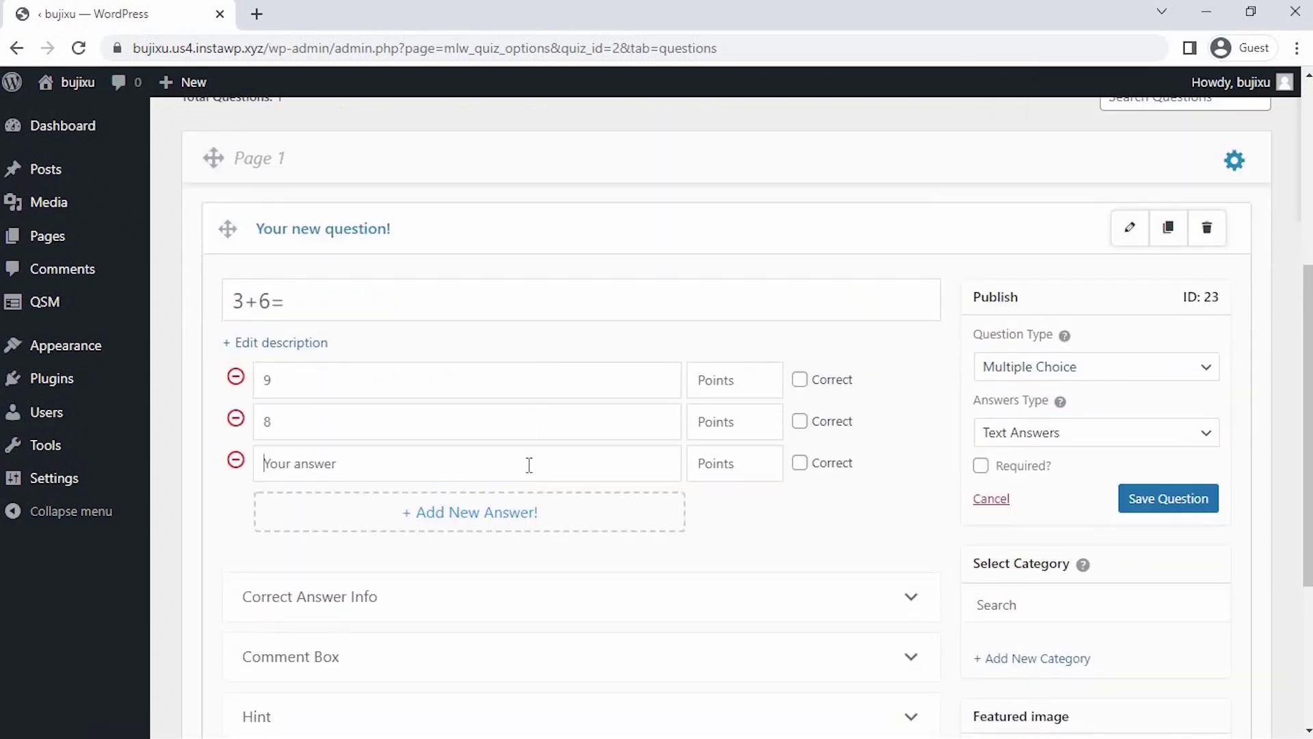
{"action": "type", "text": "11"}
{"action": "left_click", "coordinate": [712, 381]}
{"action": "type", "text": "5"}
Step: Score the other answers 0 points, mark 9 correct, make the question required and save it
{"action": "left_click", "coordinate": [718, 419]}
{"action": "type", "text": "0"}
{"action": "left_click", "coordinate": [719, 463]}
{"action": "type", "text": "0"}
{"action": "left_click", "coordinate": [800, 379]}
{"action": "left_click", "coordinate": [981, 465]}
{"action": "left_click", "coordinate": [1168, 498]}
Step: Duplicate the question, retitle the copy '3>6', remove its answers and use horizontal multiple choice
{"action": "left_click", "coordinate": [1168, 212]}
{"action": "scroll", "coordinate": [684, 342], "scroll_direction": "down", "scroll_amount": 2}
{"action": "triple_click", "coordinate": [249, 404]}
{"action": "type", "text": "3>6"}
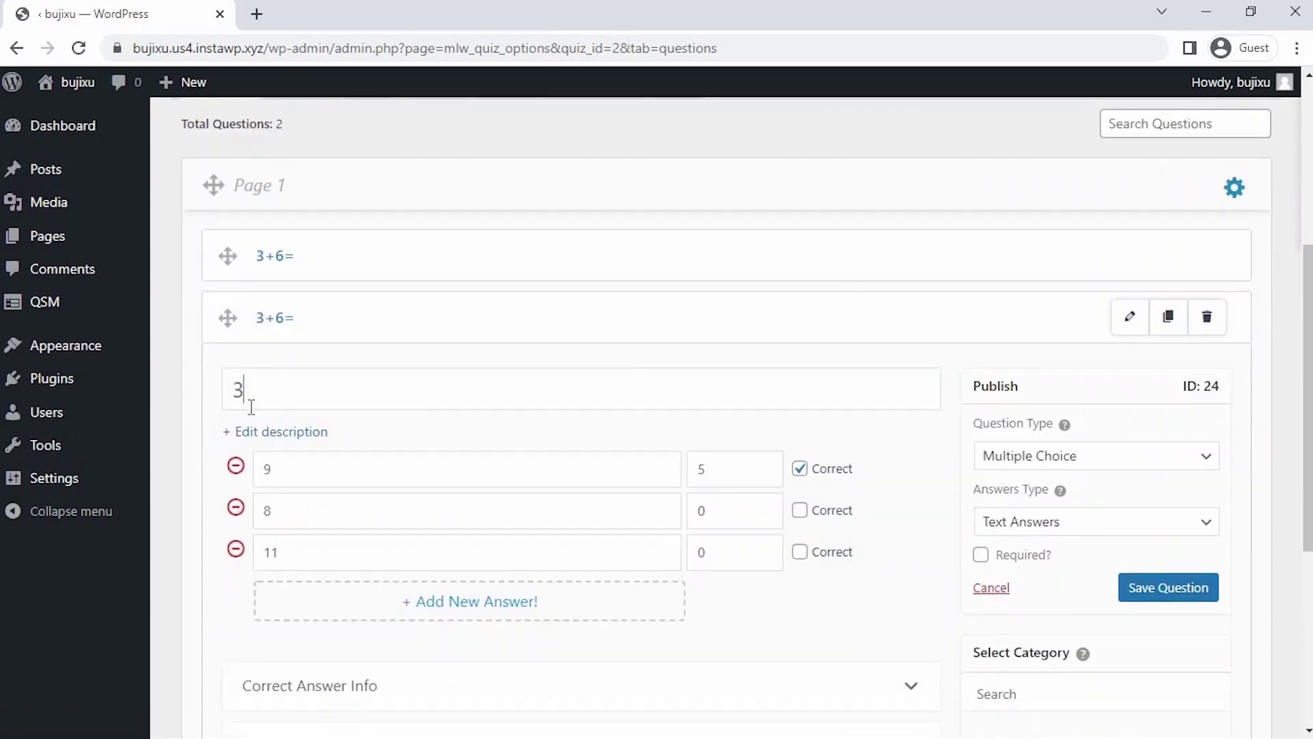
{"action": "left_click", "coordinate": [236, 468]}
{"action": "left_click", "coordinate": [236, 469]}
{"action": "left_click", "coordinate": [236, 469]}
{"action": "left_click", "coordinate": [1096, 456]}
{"action": "left_click", "coordinate": [1163, 137]}
Step: Add answers True (1 point) and False (0 points) and mark False correct
{"action": "left_click", "coordinate": [521, 489]}
{"action": "type", "text": "True"}
{"action": "left_click", "coordinate": [543, 526]}
{"action": "type", "text": "False"}
{"action": "left_click", "coordinate": [719, 510]}
{"action": "type", "text": "1"}
{"action": "left_click", "coordinate": [719, 468]}
{"action": "type", "text": "0"}
{"action": "left_click", "coordinate": [799, 511]}
Step: Save 3>6 as required, then add required Short Answer 'What comes after January?' expecting February
{"action": "left_click", "coordinate": [981, 555]}
{"action": "left_click", "coordinate": [1169, 587]}
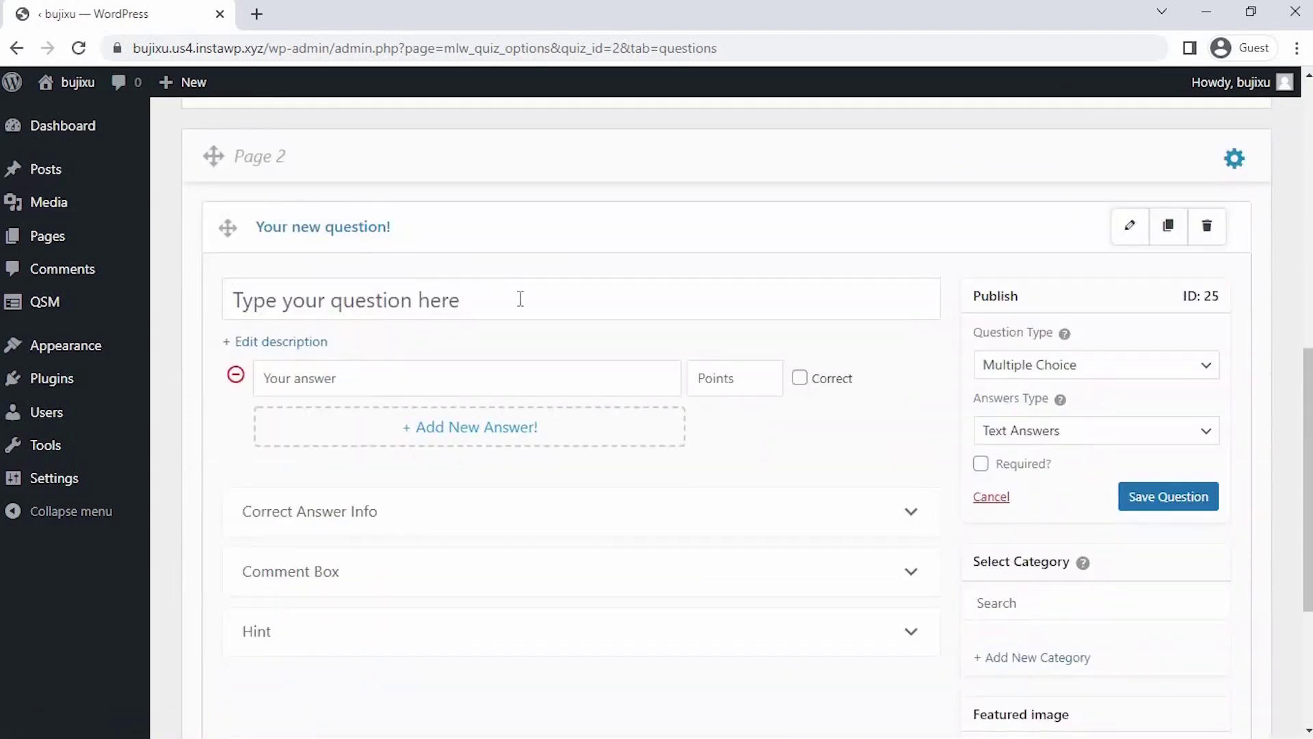
{"action": "type", "text": "What comes after January?"}
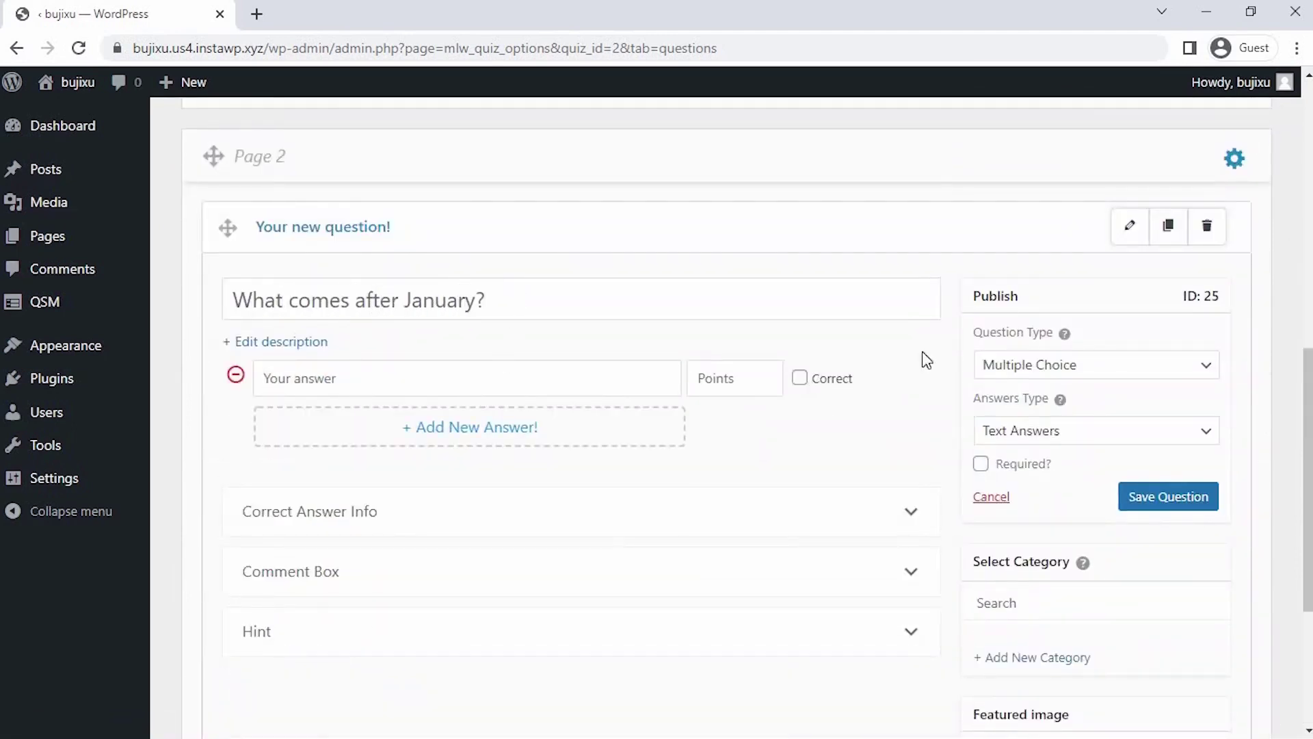
{"action": "left_click", "coordinate": [1097, 365]}
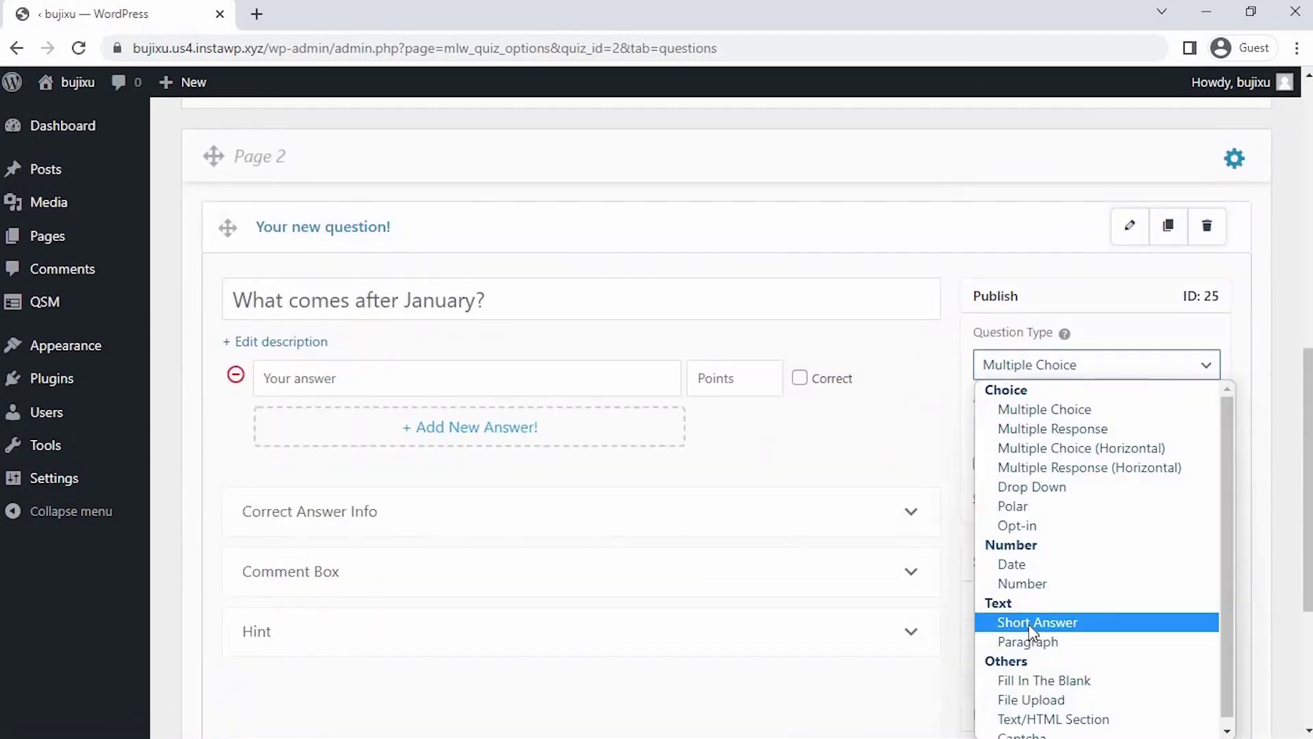
{"action": "left_click", "coordinate": [1029, 622]}
{"action": "left_click", "coordinate": [497, 479]}
{"action": "type", "text": "Fev"}
{"action": "left_click", "coordinate": [981, 397]}
{"action": "left_click", "coordinate": [1138, 438]}
Step: Add Date question 'When does World Environment Day Occurs?' with June 5 as the correct answer
{"action": "scroll", "coordinate": [938, 606], "scroll_direction": "down", "scroll_amount": 5}
{"action": "left_click", "coordinate": [938, 607]}
{"action": "left_click", "coordinate": [416, 269]}
{"action": "type", "text": "When does World Environment Day Occurs?"}
{"action": "left_click", "coordinate": [1012, 333]}
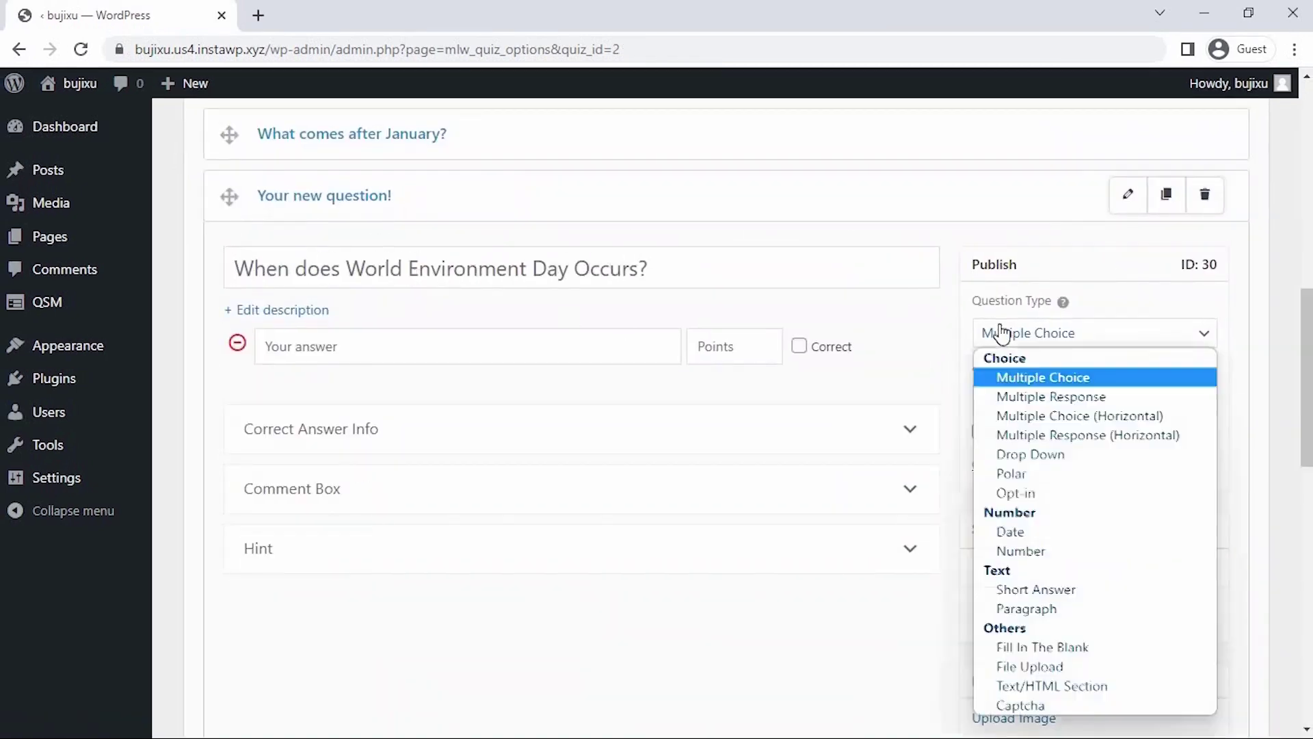
{"action": "left_click", "coordinate": [1011, 528]}
{"action": "left_click", "coordinate": [547, 431]}
{"action": "type", "text": "June 5th"}
{"action": "left_click", "coordinate": [799, 443]}
{"action": "left_click", "coordinate": [277, 310]}
Step: Insert an image into the date question's description, make it required and save
{"action": "left_click", "coordinate": [898, 336]}
{"action": "left_click", "coordinate": [317, 361]}
{"action": "left_click", "coordinate": [1214, 681]}
{"action": "left_click", "coordinate": [980, 366]}
{"action": "left_click", "coordinate": [1166, 398]}
Step: Add Page 3 with required Number question 'How many bones does a adult human have?', 206 correct for 5 points
{"action": "scroll", "coordinate": [719, 657], "scroll_direction": "down", "scroll_amount": 7}
{"action": "left_click", "coordinate": [711, 654]}
{"action": "left_click", "coordinate": [871, 584]}
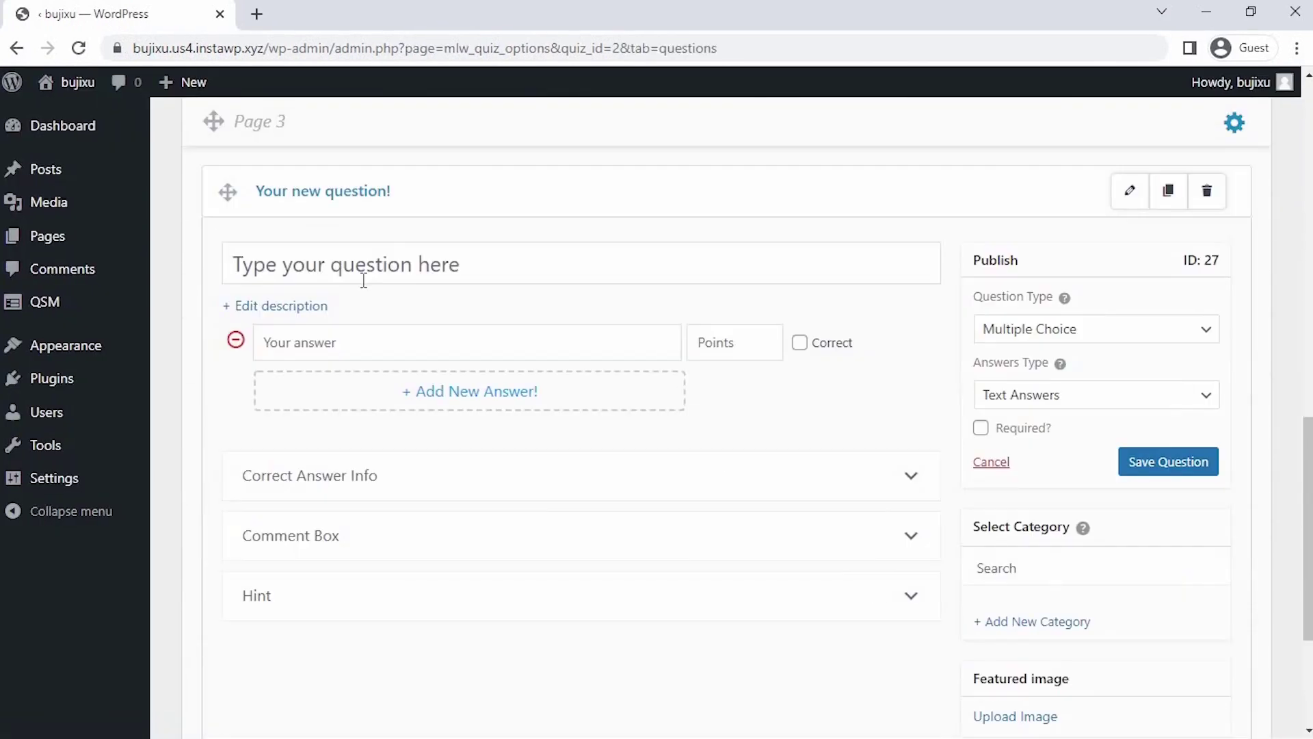
{"action": "type", "text": "How many bones does"}
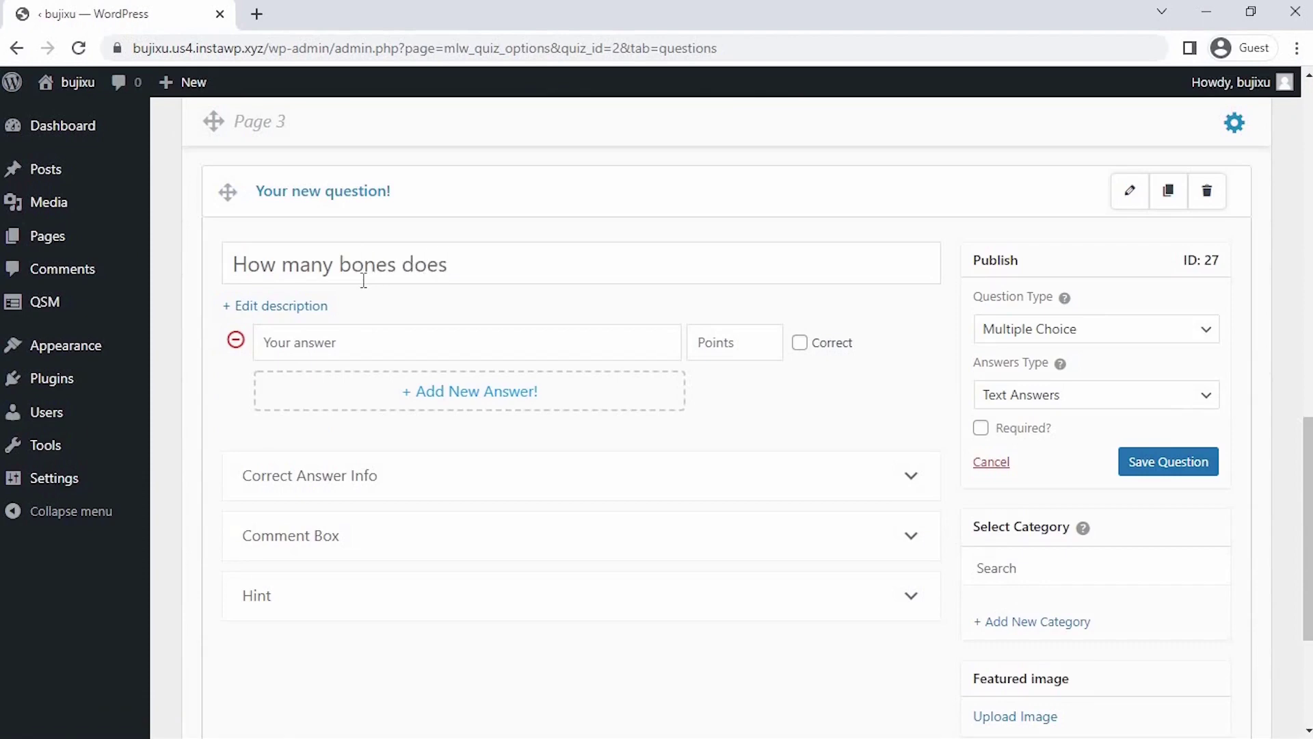
{"action": "type", "text": " a adul"}
{"action": "key", "text": "BackSpace"}
{"action": "type", "text": "dult human have?"}
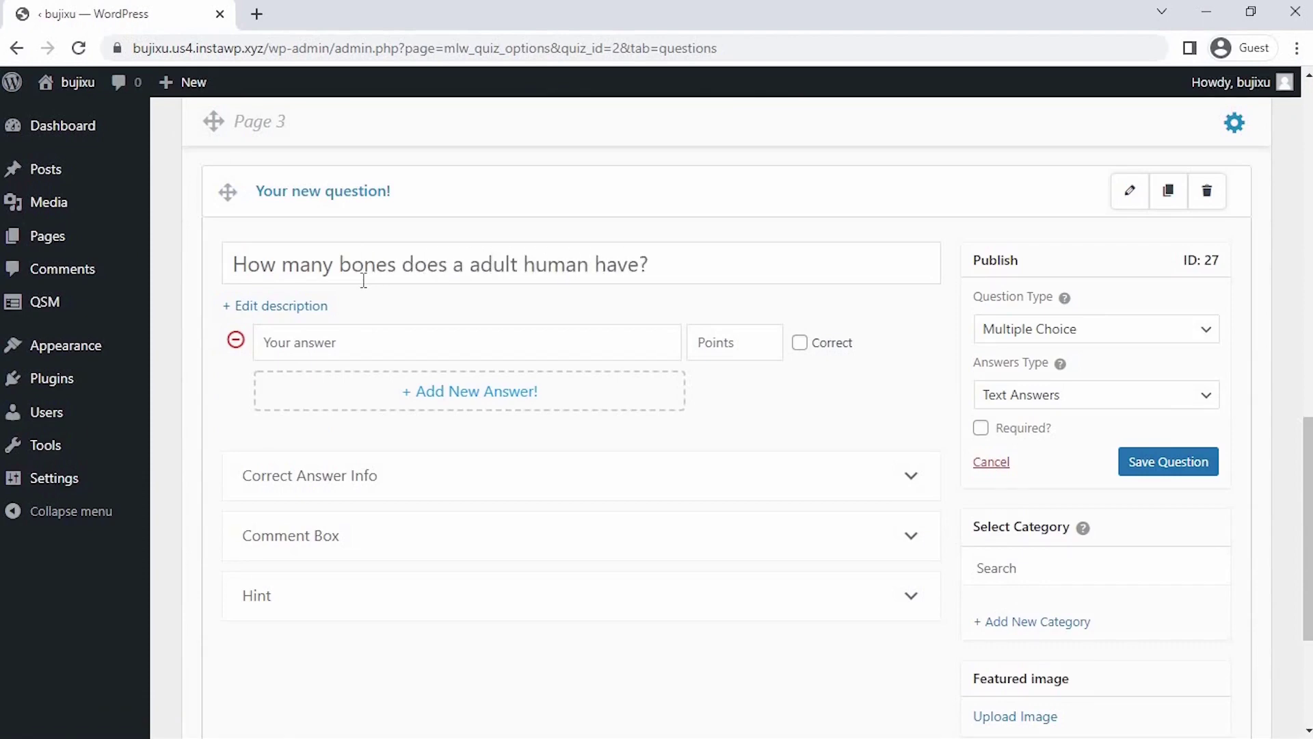
{"action": "left_click", "coordinate": [1035, 336]}
{"action": "left_click", "coordinate": [1035, 547]}
{"action": "left_click", "coordinate": [563, 455]}
{"action": "type", "text": "206"}
{"action": "left_click", "coordinate": [725, 461]}
{"action": "type", "text": "5"}
{"action": "left_click", "coordinate": [801, 460]}
{"action": "left_click", "coordinate": [981, 362]}
{"action": "left_click", "coordinate": [1169, 396]}
Step: Duplicate it as Drop Down question 'Which type of skeleton does humans have?' with answers cleared
{"action": "left_click", "coordinate": [1168, 191]}
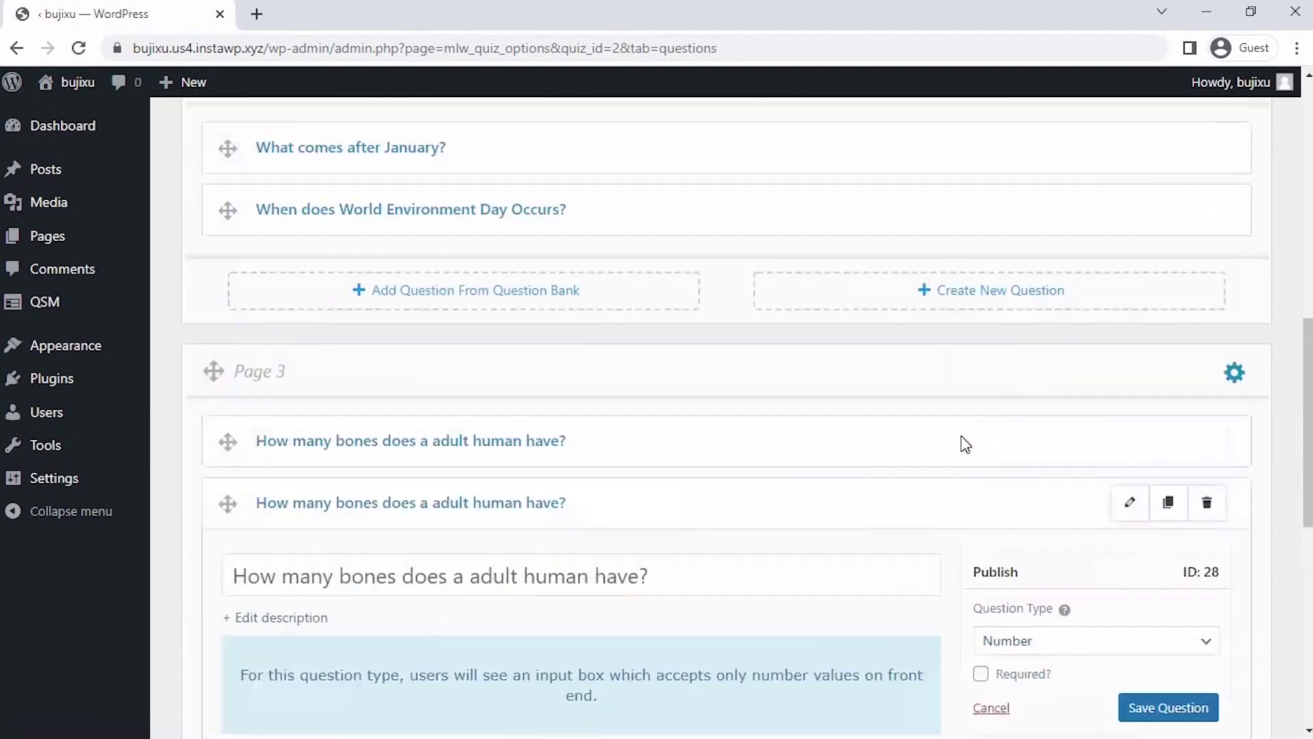
{"action": "left_click_drag", "start_coordinate": [649, 442], "coordinate": [213, 453]}
{"action": "key", "text": "BackSpace"}
{"action": "left_click", "coordinate": [236, 635]}
{"action": "scroll", "coordinate": [424, 520], "scroll_direction": "down", "scroll_amount": 1}
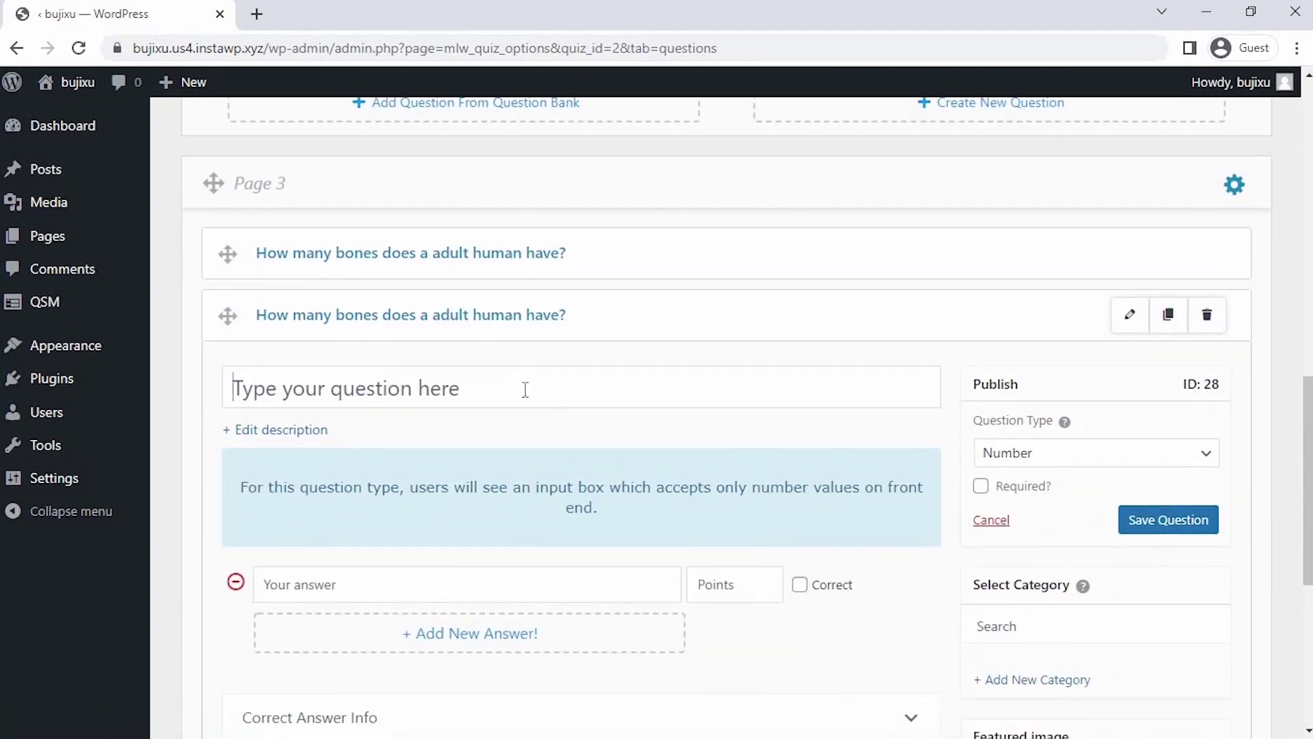
{"action": "left_click", "coordinate": [525, 390]}
{"action": "type", "text": "Which type of skeleton does humans have?"}
{"action": "left_click", "coordinate": [1097, 453]}
{"action": "left_click", "coordinate": [1067, 170]}
{"action": "left_click", "coordinate": [429, 451]}
Step: Add answers Exoskeleton and EndoSkeleton, make EndoSkeleton correct for 5 points, require and save
{"action": "type", "text": "Exoskeleton"}
{"action": "left_click", "coordinate": [449, 515]}
{"action": "type", "text": "Endo"}
{"action": "key", "text": "Tab"}
{"action": "type", "text": "5"}
{"action": "left_click", "coordinate": [800, 507]}
{"action": "left_click", "coordinate": [981, 485]}
{"action": "left_click", "coordinate": [1144, 521]}
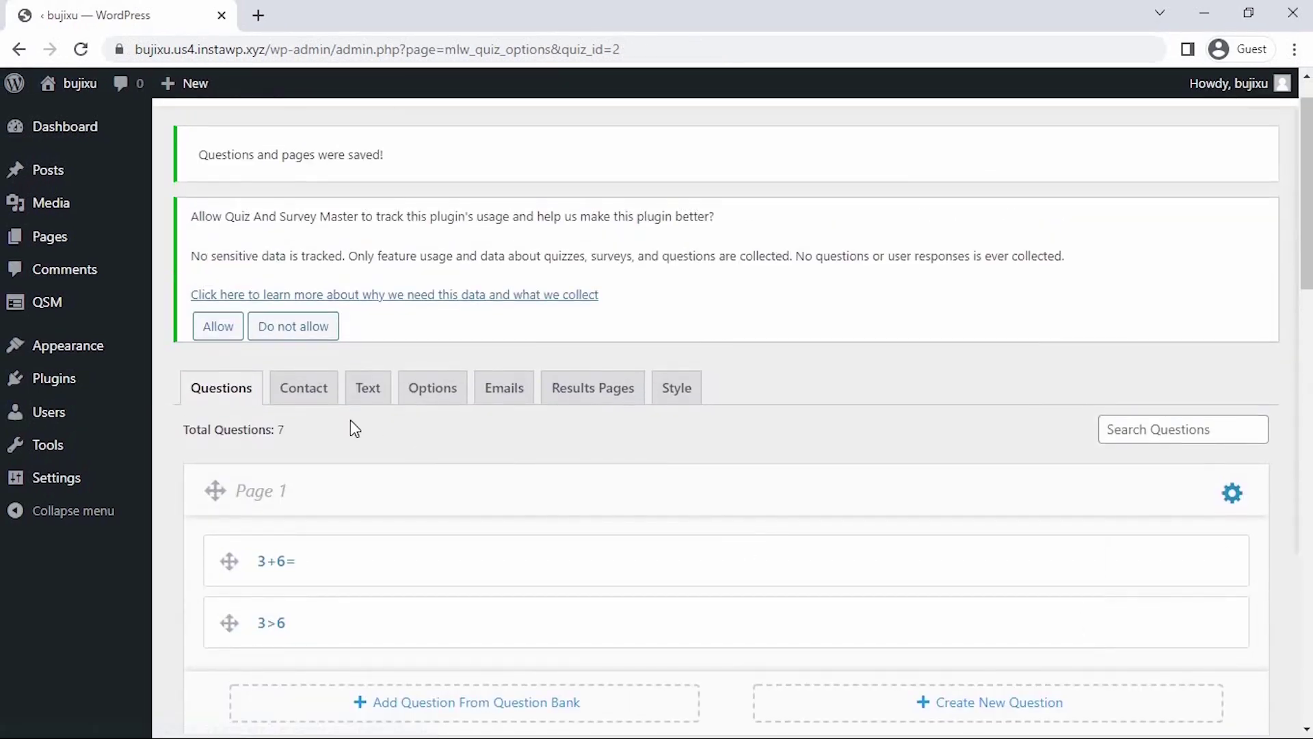
Step: In the contact form, relabel the email field 'Email Address' and mark it required
{"action": "left_click", "coordinate": [317, 402]}
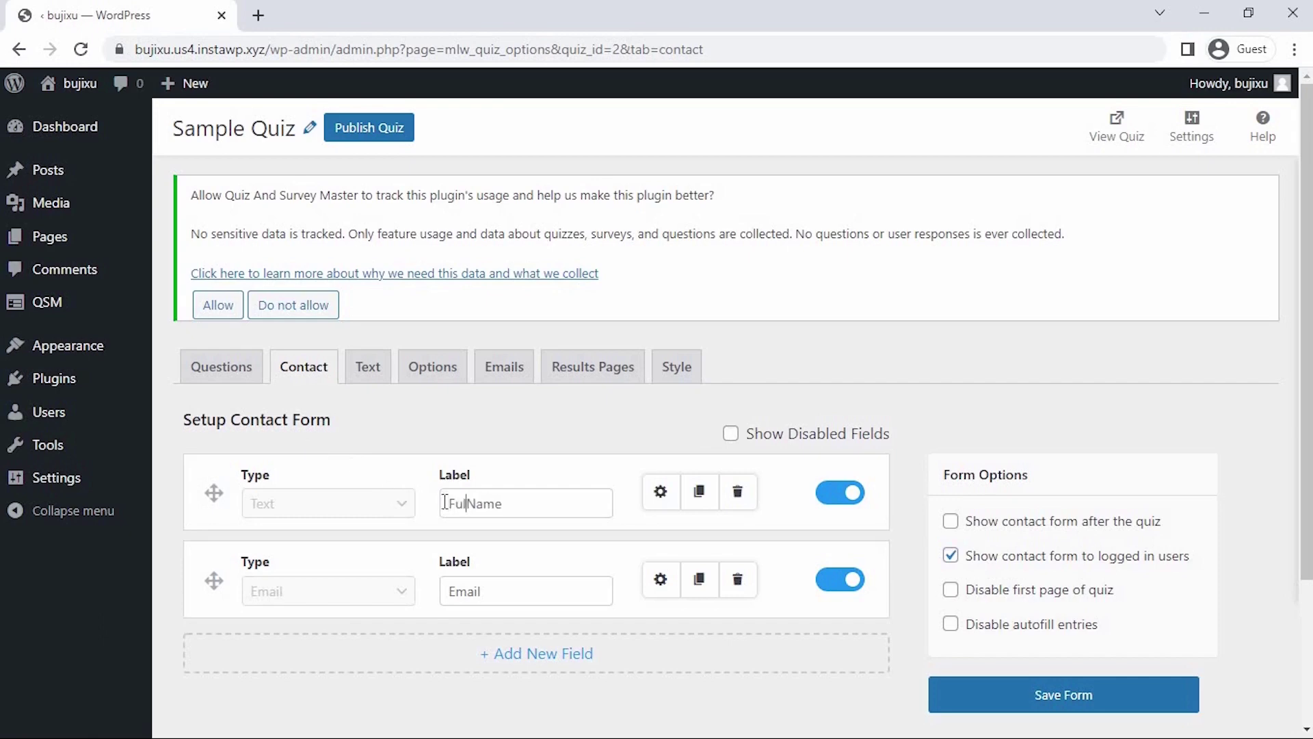
{"action": "left_click", "coordinate": [492, 591]}
{"action": "type", "text": "Address"}
{"action": "left_click", "coordinate": [660, 579]}
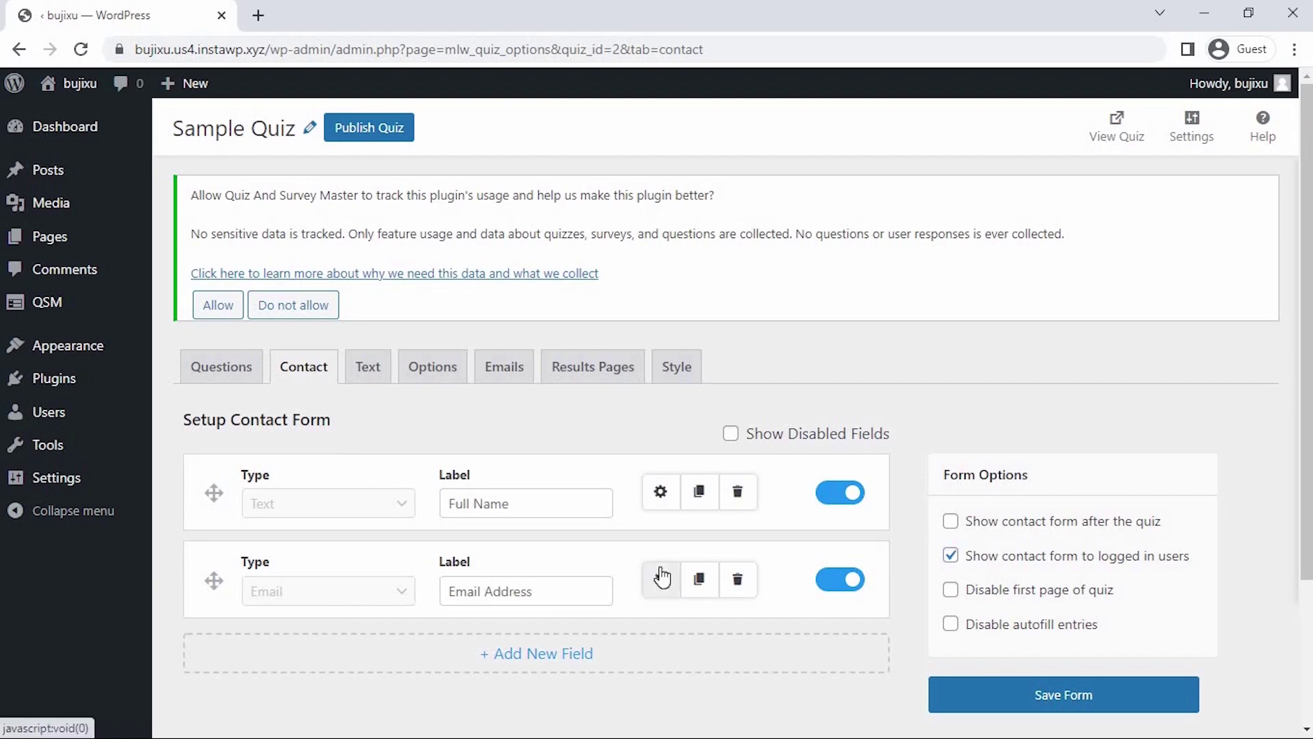
{"action": "left_click", "coordinate": [662, 581]}
Step: Add a new contact form field and remove the accidental duplicate
{"action": "left_click", "coordinate": [731, 433]}
{"action": "scroll", "coordinate": [731, 433], "scroll_direction": "down", "scroll_amount": 3}
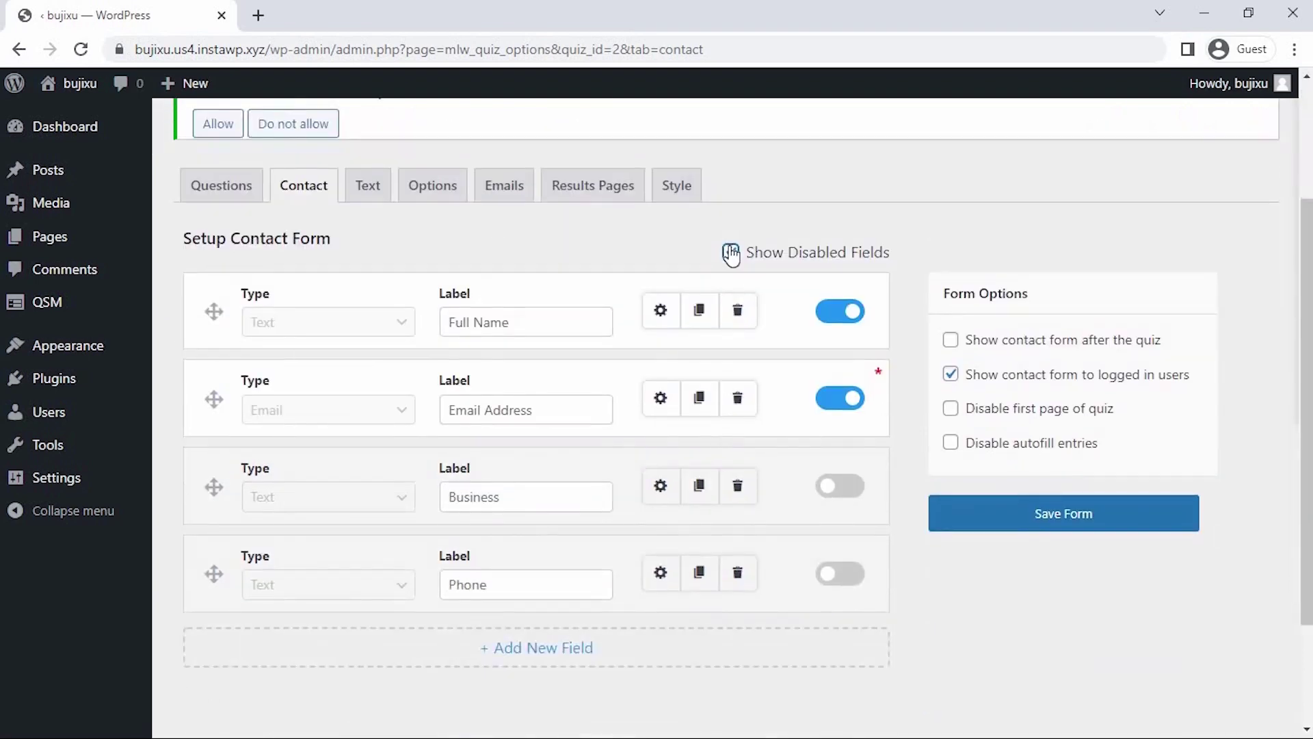
{"action": "left_click", "coordinate": [731, 253]}
{"action": "left_click", "coordinate": [528, 470]}
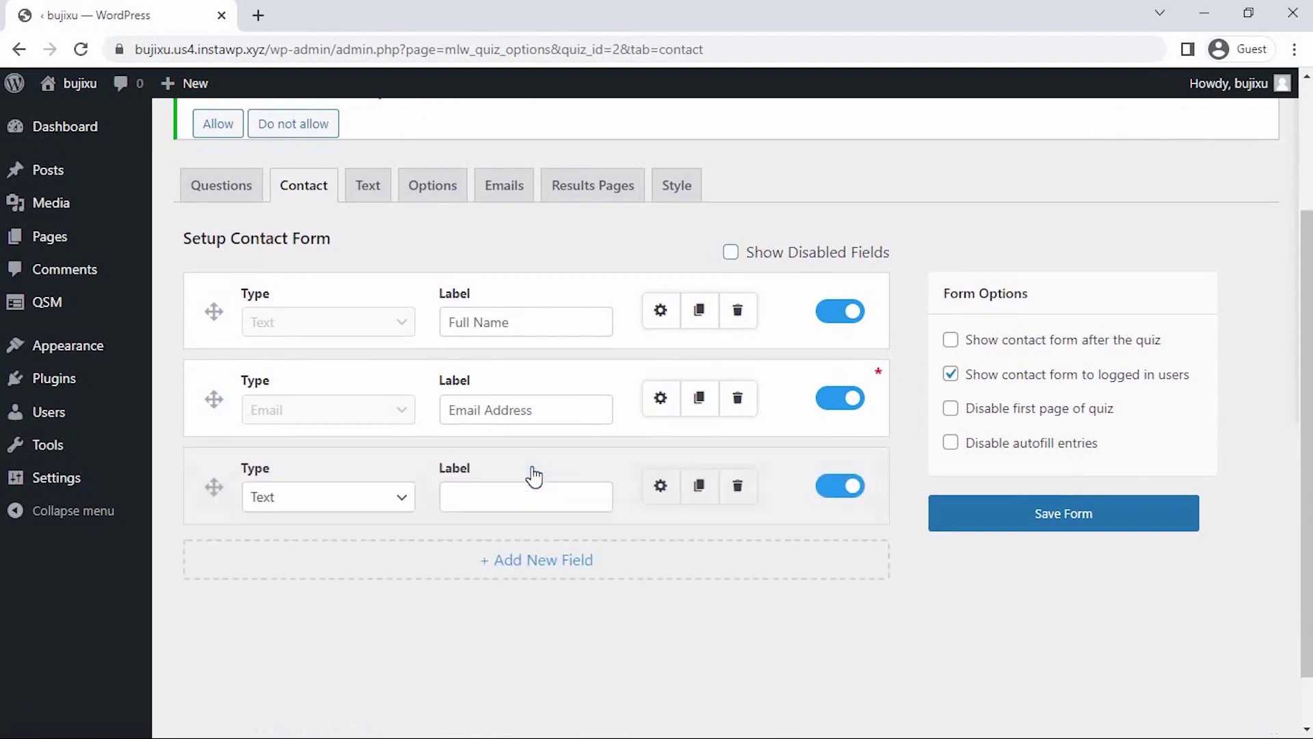
{"action": "left_click", "coordinate": [699, 487]}
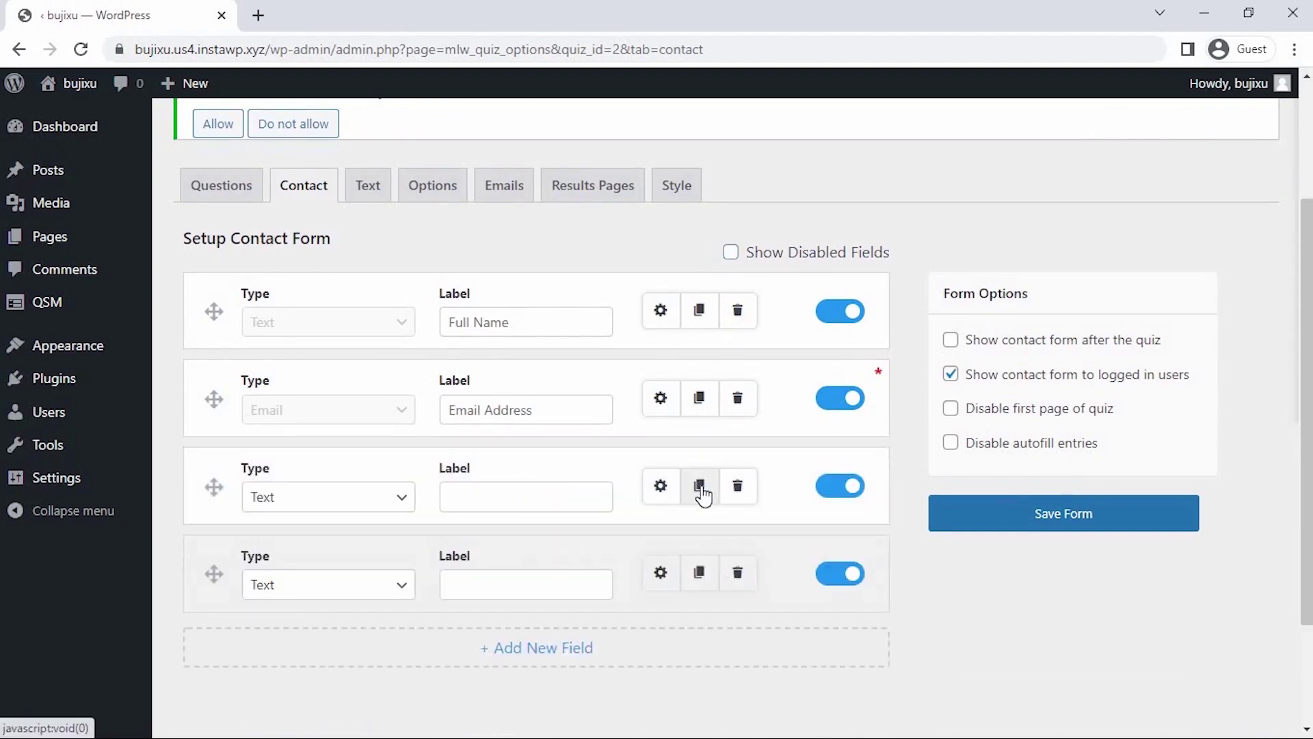
{"action": "left_click", "coordinate": [737, 573]}
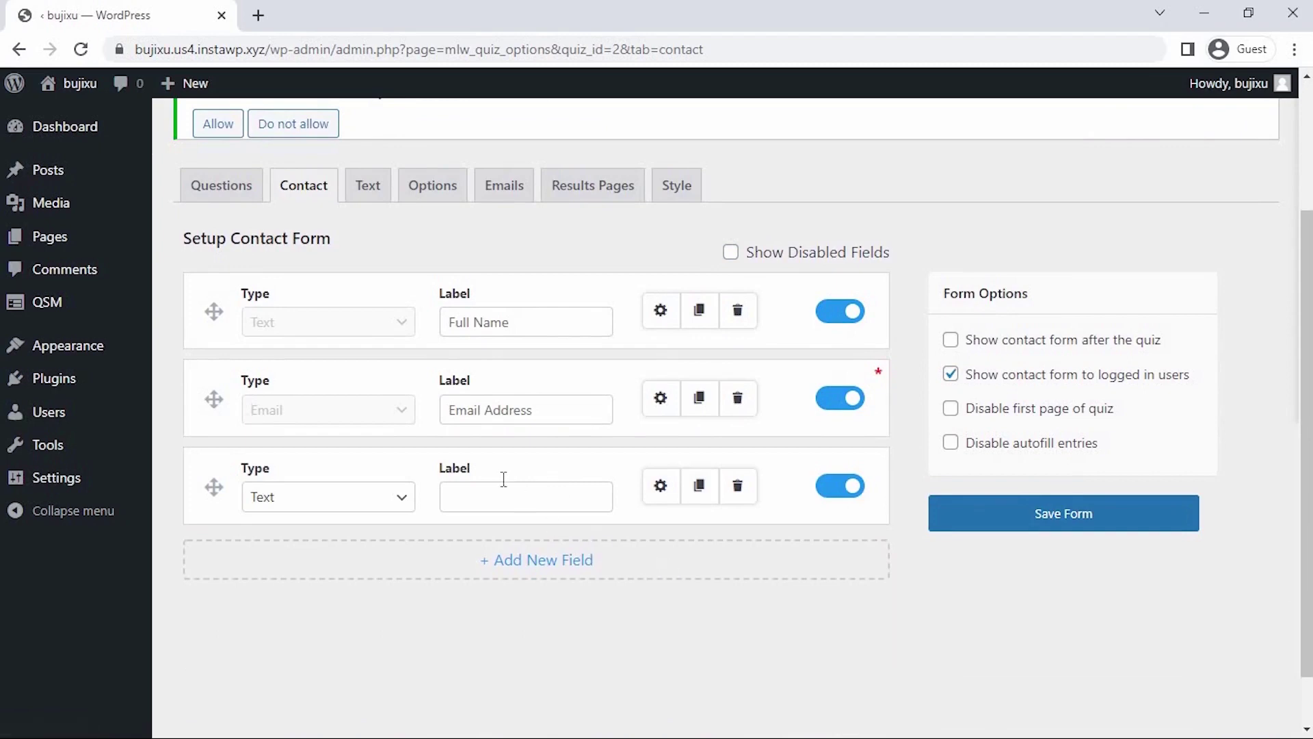
Step: Make the new field a required Number field labelled 'Phone Number' and save the form
{"action": "left_click", "coordinate": [370, 498]}
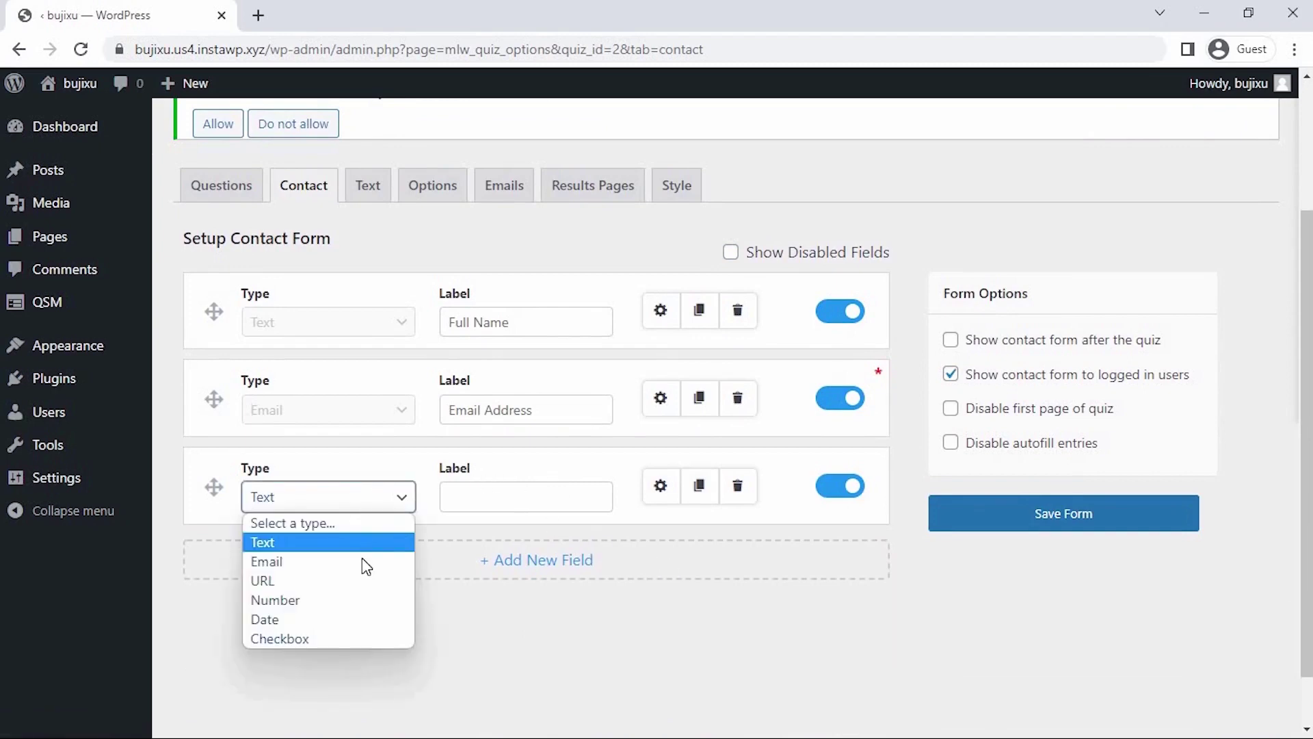
{"action": "left_click", "coordinate": [358, 600]}
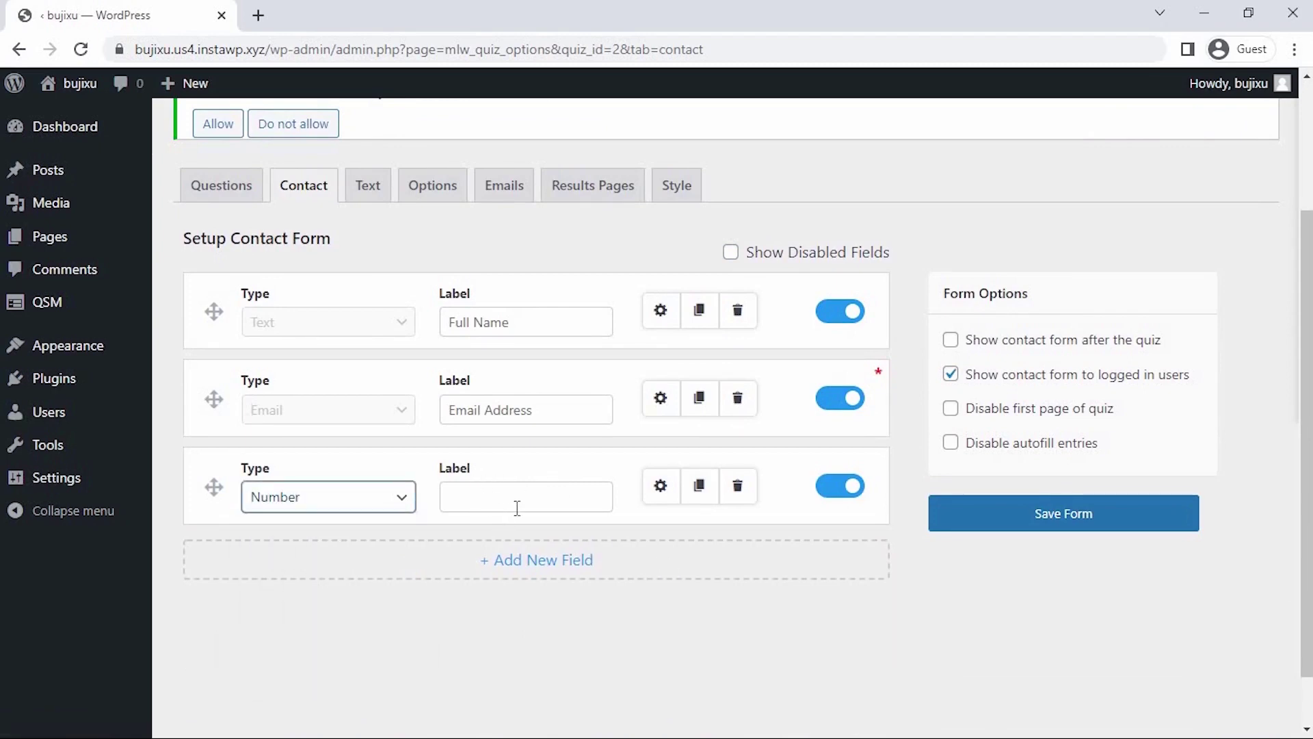
{"action": "left_click", "coordinate": [517, 508]}
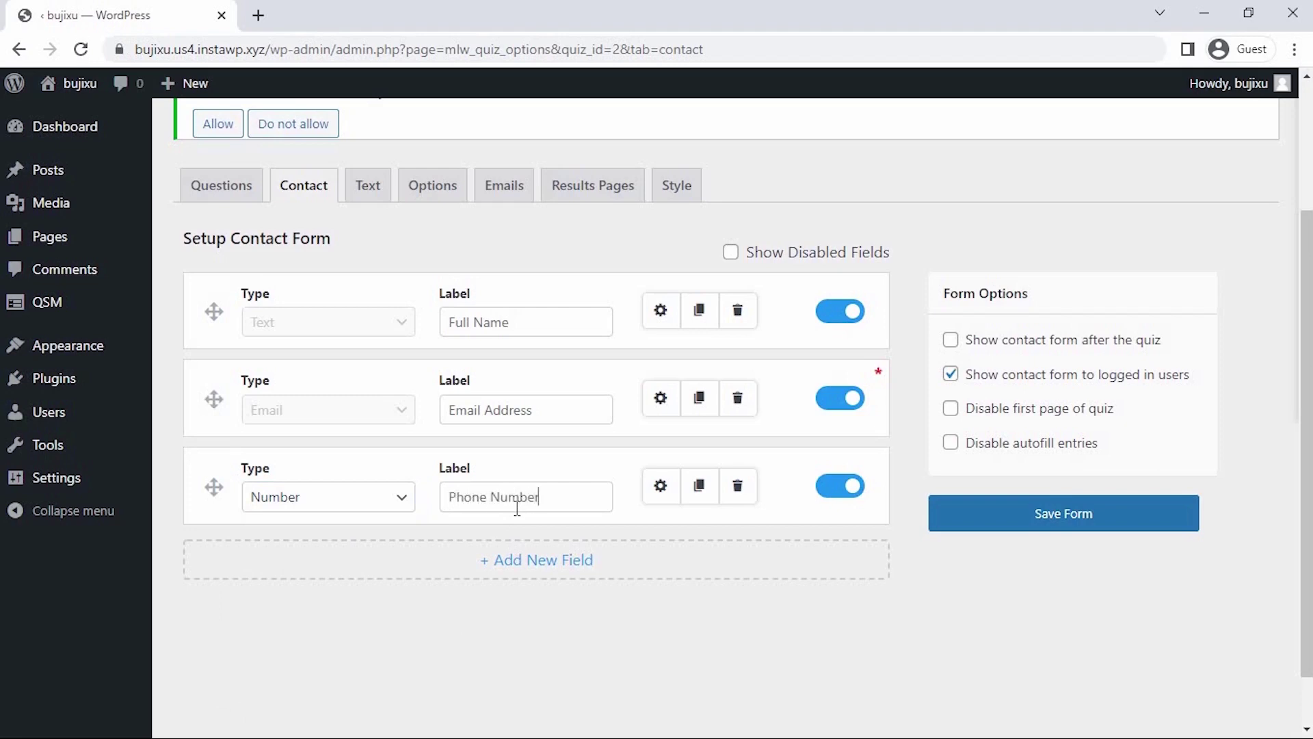
{"action": "left_click", "coordinate": [661, 487]}
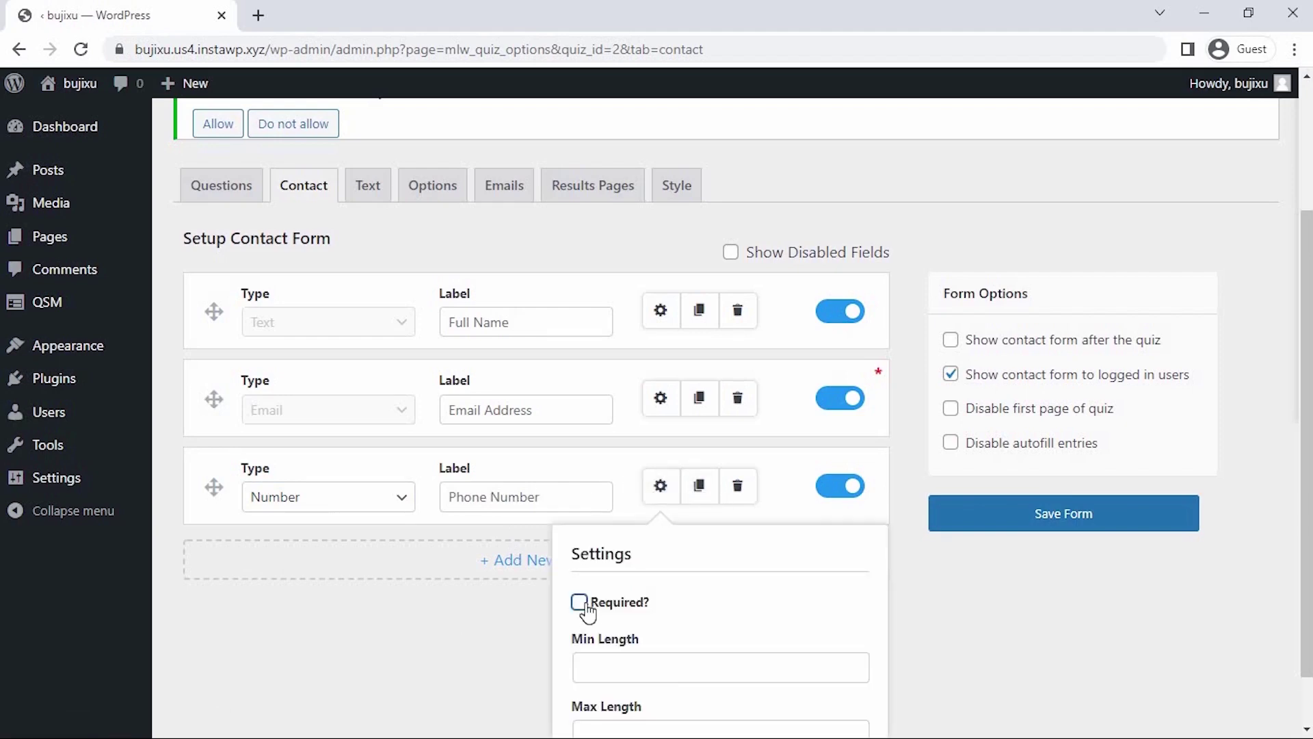
{"action": "left_click", "coordinate": [580, 602]}
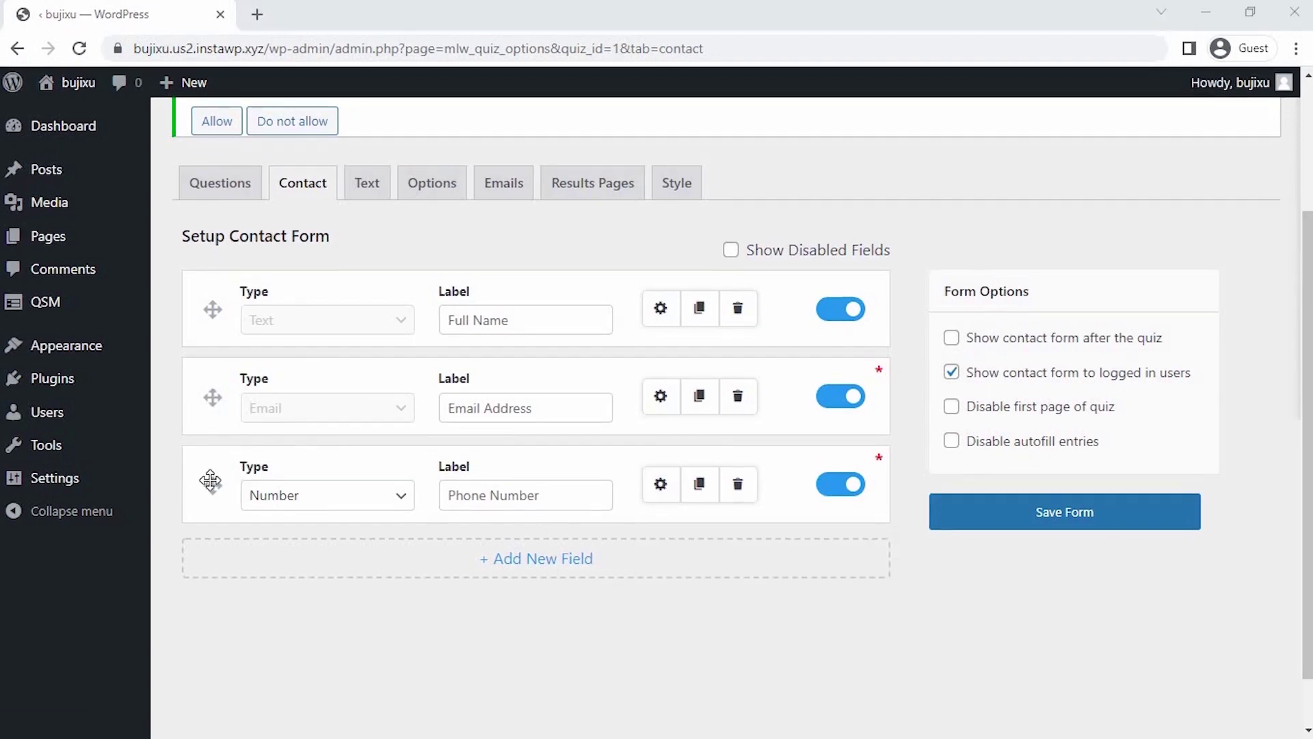
{"action": "left_click_drag", "start_coordinate": [212, 483], "coordinate": [216, 407]}
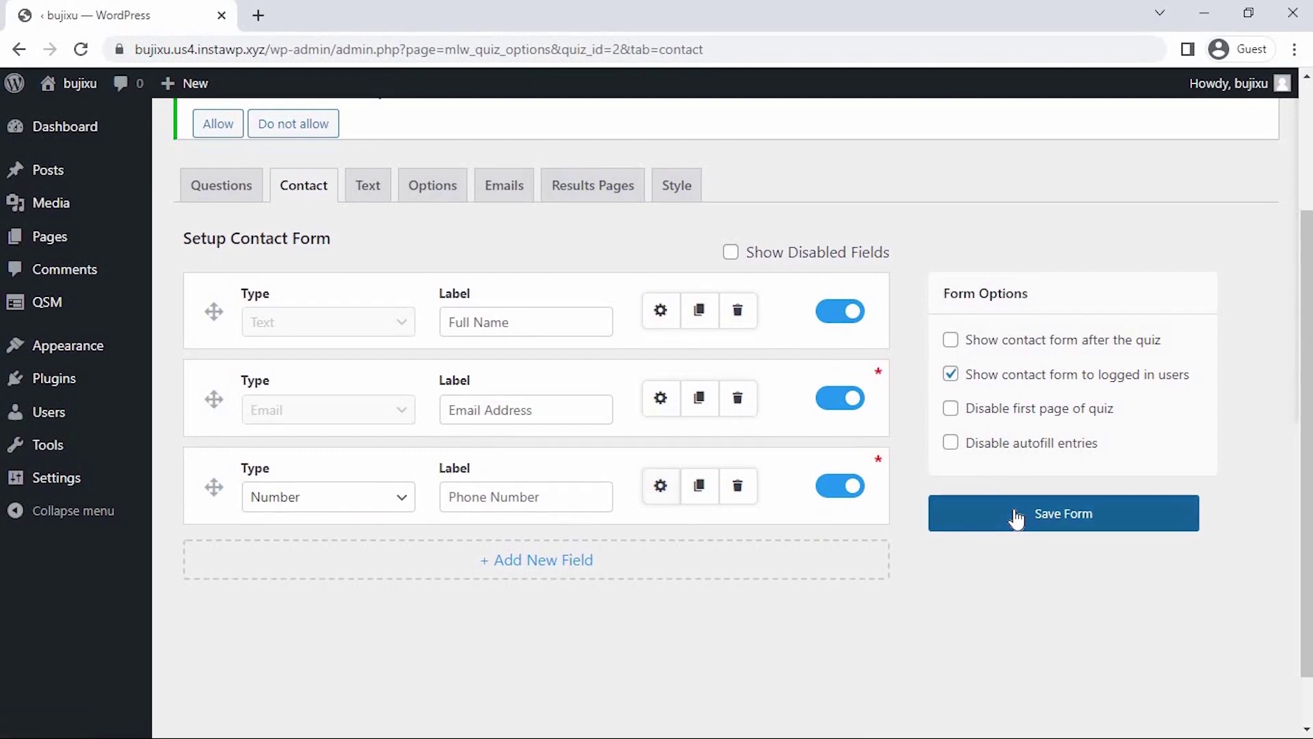
{"action": "left_click", "coordinate": [1017, 518]}
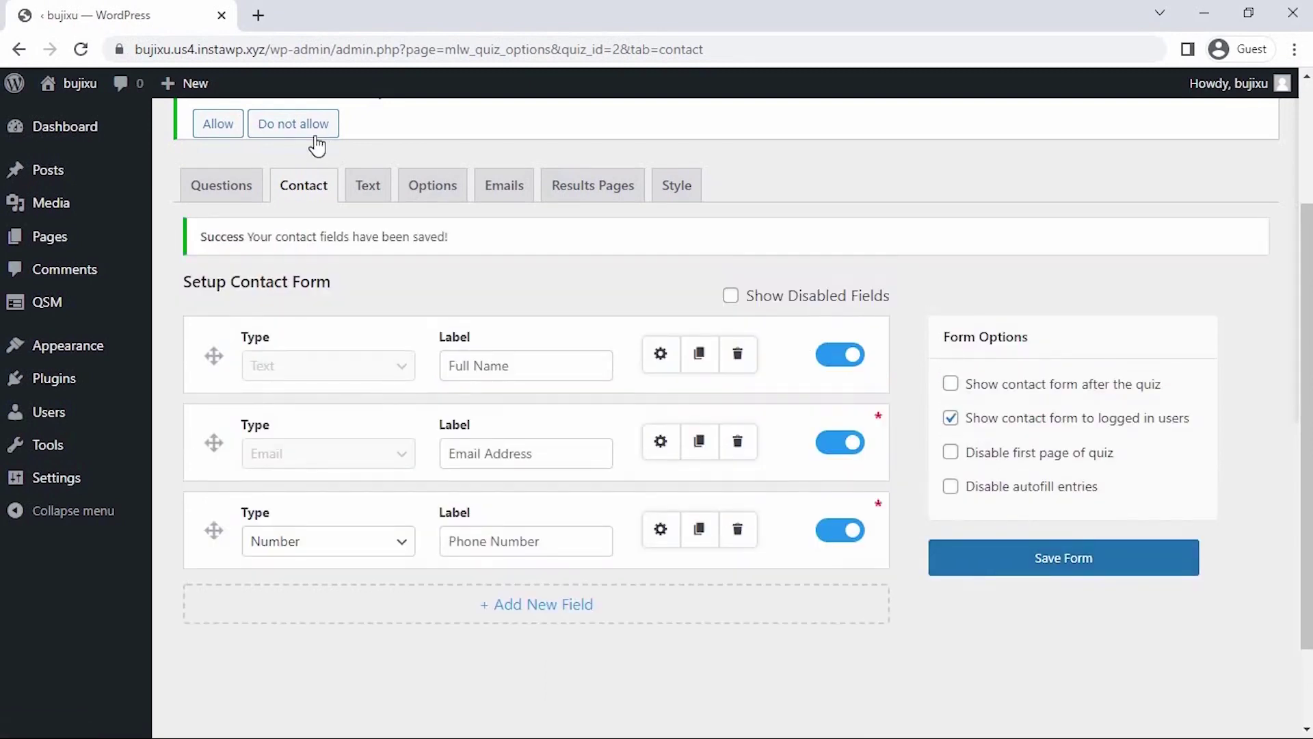
Step: In Message Displayed Before Quiz, change 'your' to 'our' in the welcome line
{"action": "left_click", "coordinate": [383, 191]}
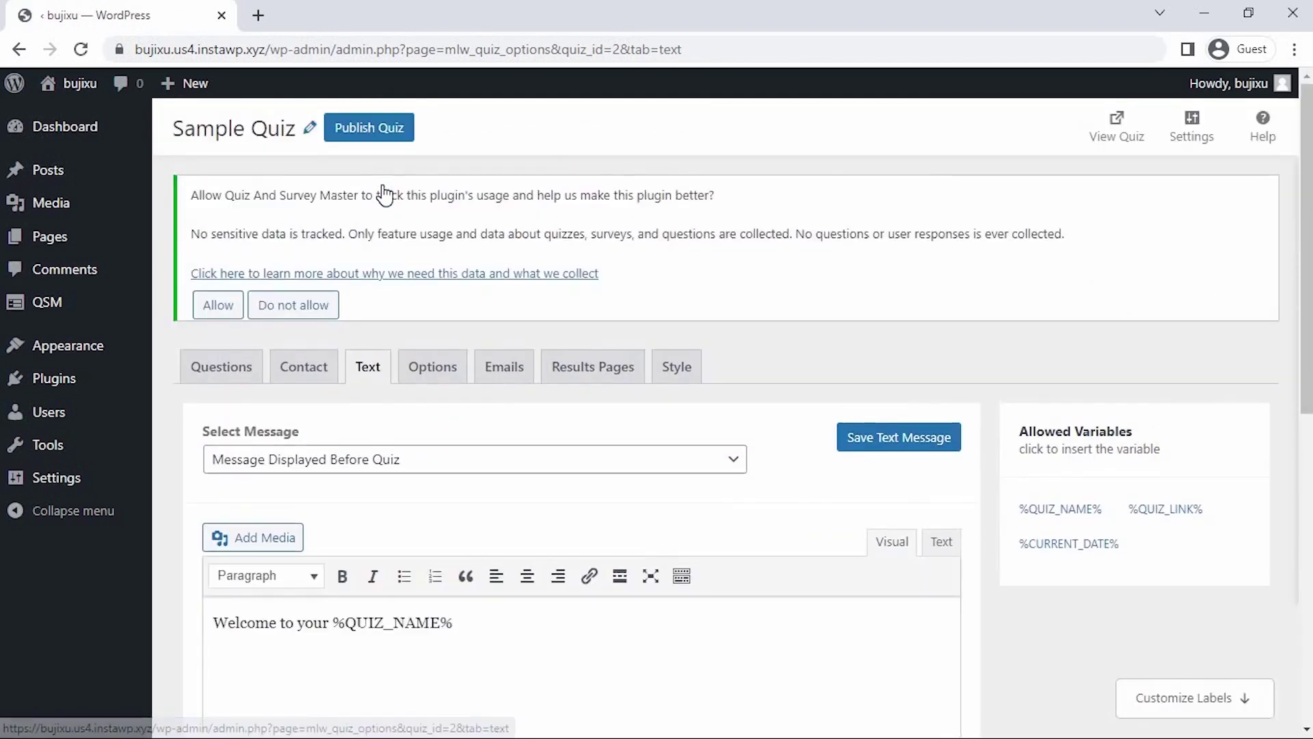
{"action": "scroll", "coordinate": [394, 202], "scroll_direction": "down", "scroll_amount": 2}
{"action": "left_click", "coordinate": [455, 313]}
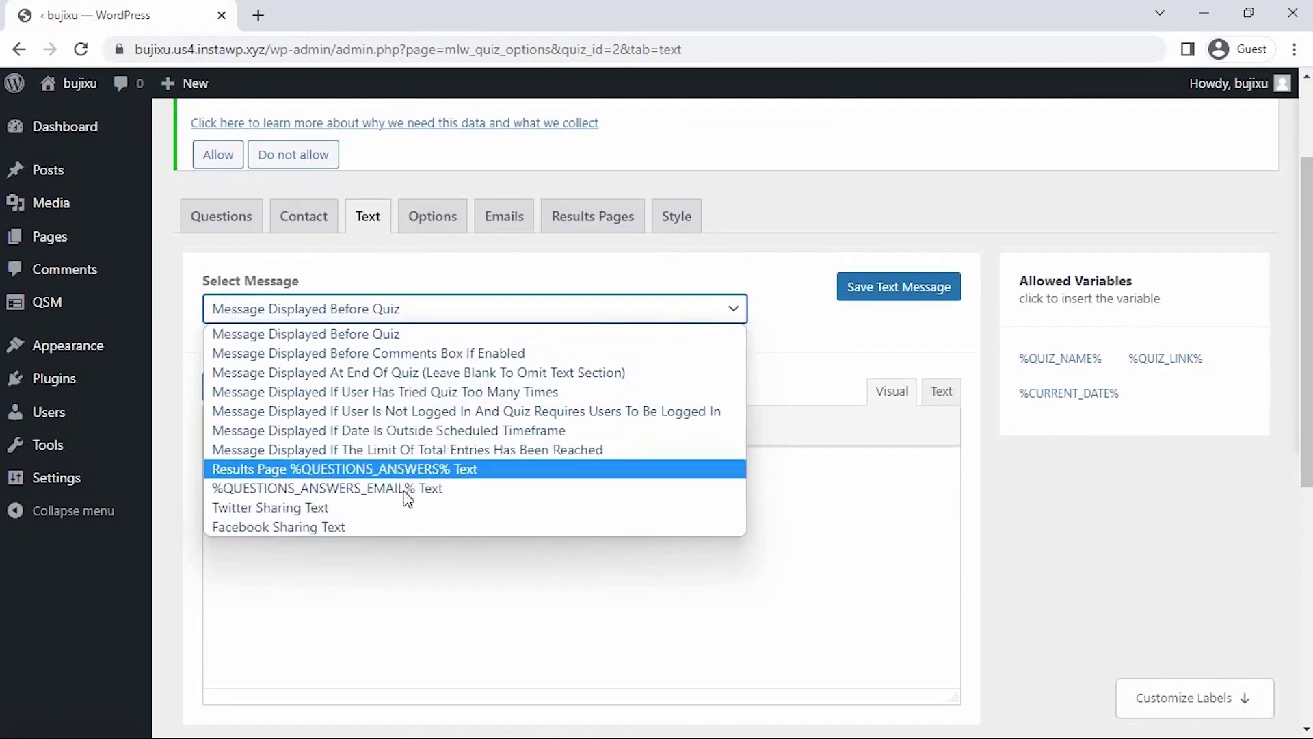
{"action": "left_click", "coordinate": [310, 335]}
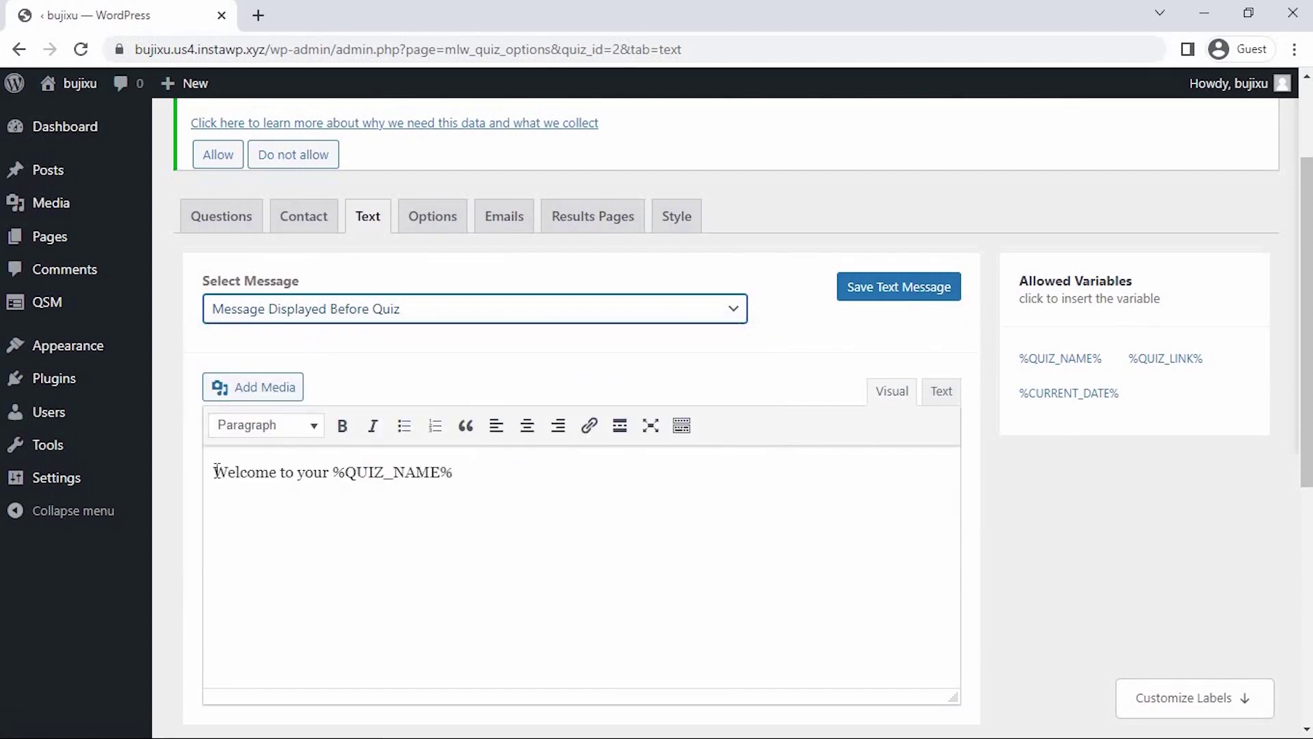
{"action": "left_click_drag", "start_coordinate": [297, 475], "coordinate": [326, 476]}
{"action": "type", "text": "our"}
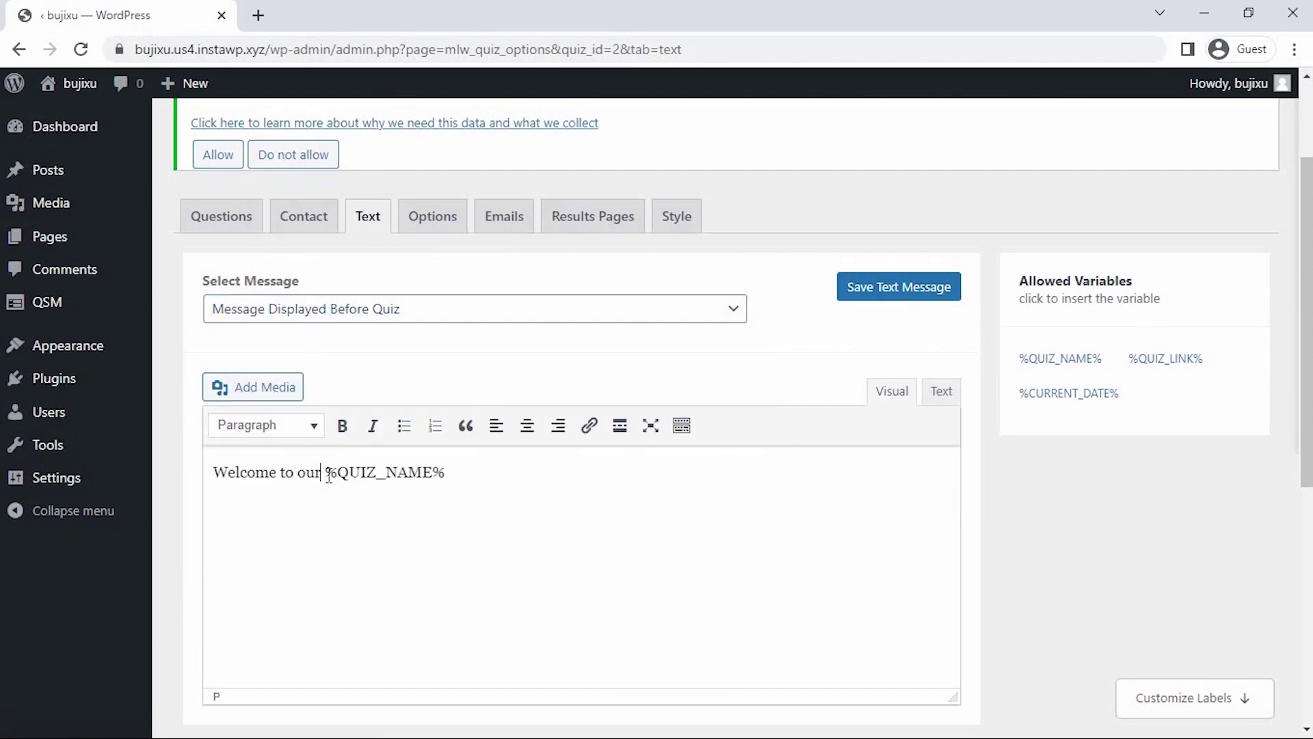
Step: Make 'Welcome to our %QUIZ_NAME%' bold and centred, then save the message
{"action": "left_click_drag", "start_coordinate": [446, 473], "coordinate": [212, 475]}
{"action": "left_click", "coordinate": [343, 426]}
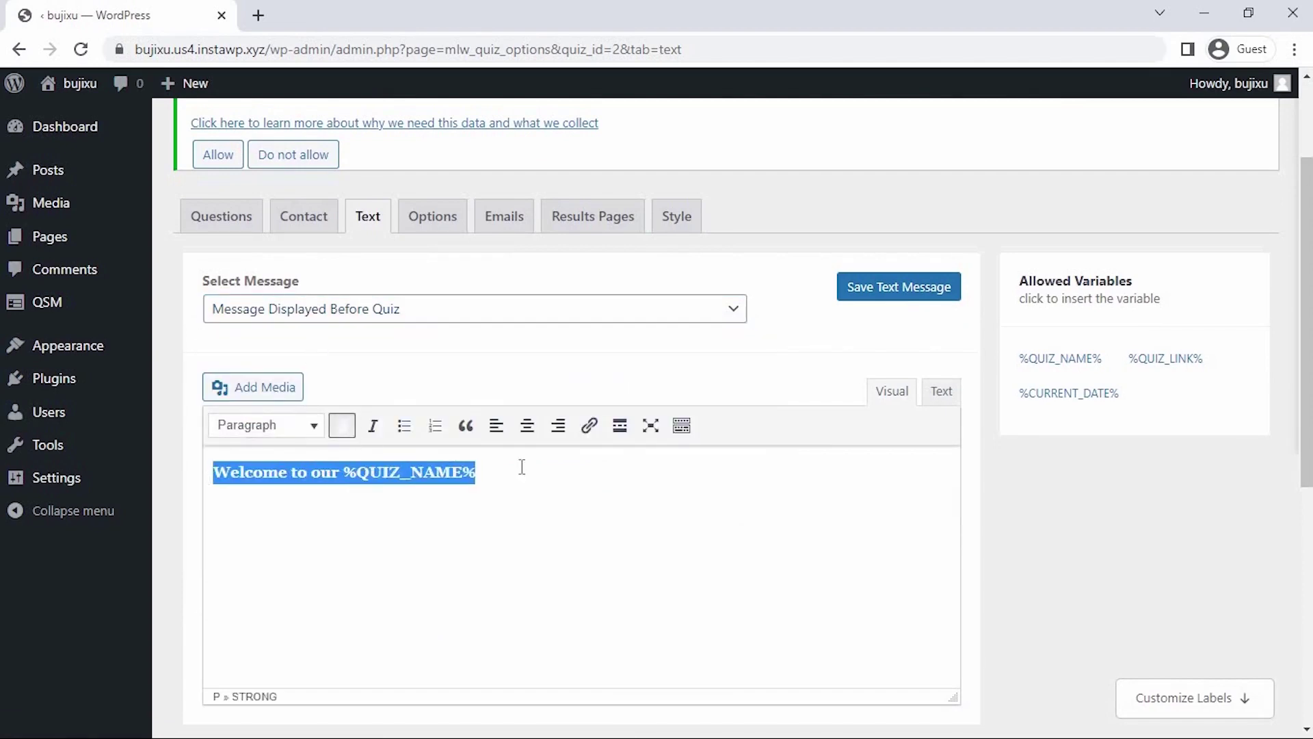
{"action": "left_click", "coordinate": [527, 425]}
{"action": "left_click", "coordinate": [544, 532]}
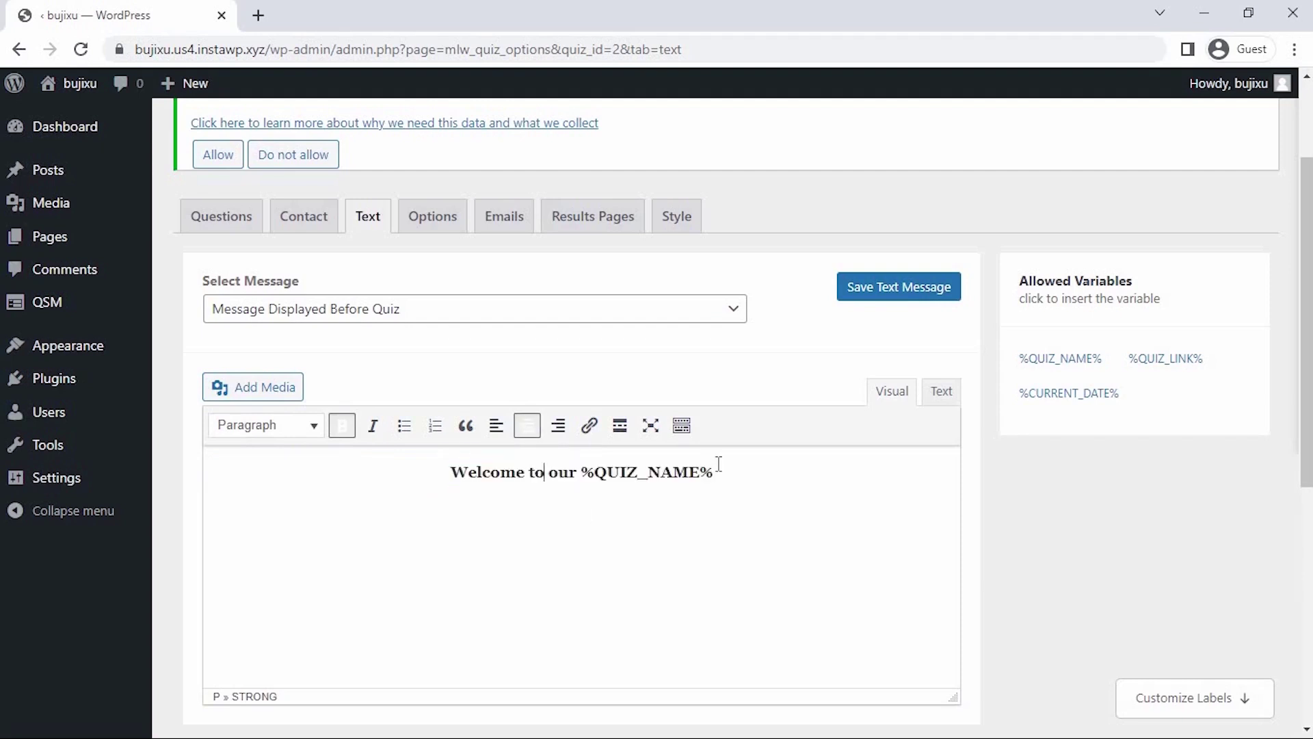
{"action": "left_click", "coordinate": [890, 295]}
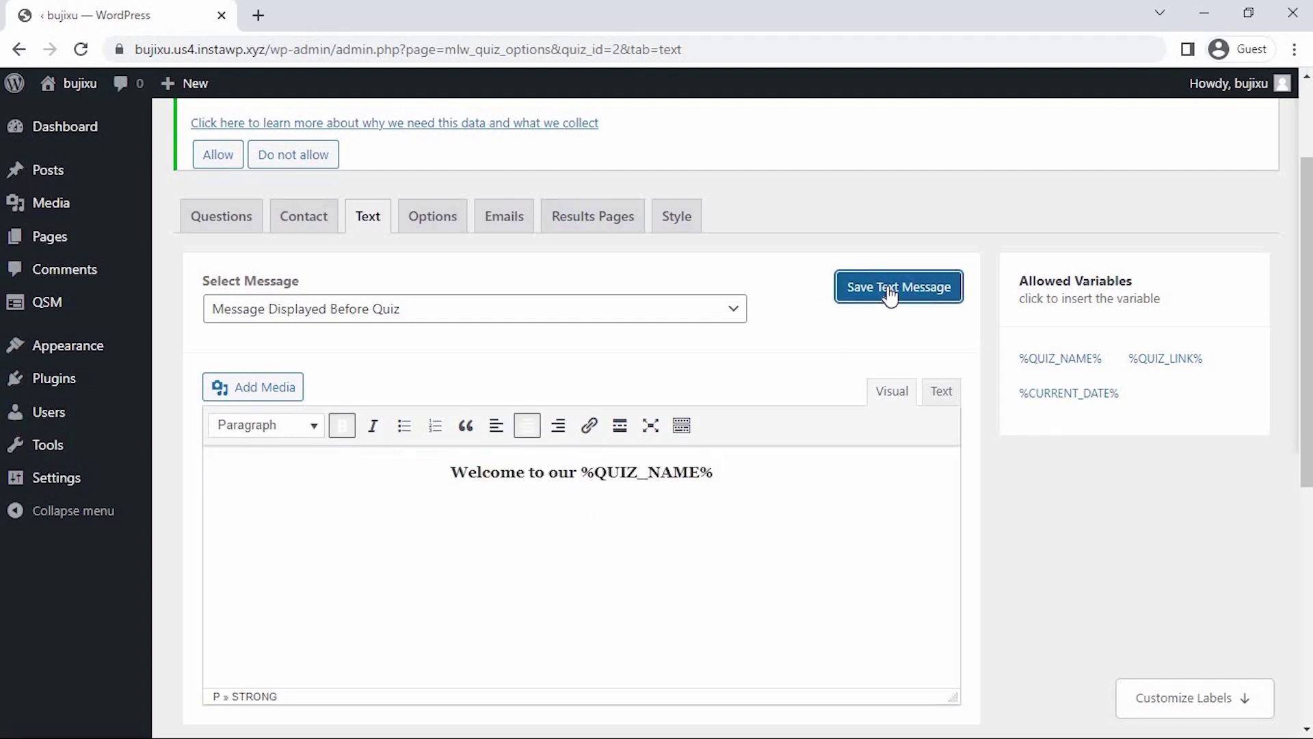
Step: Browse the quiz's General options, keeping the quiz type as Quiz
{"action": "left_click", "coordinate": [437, 219]}
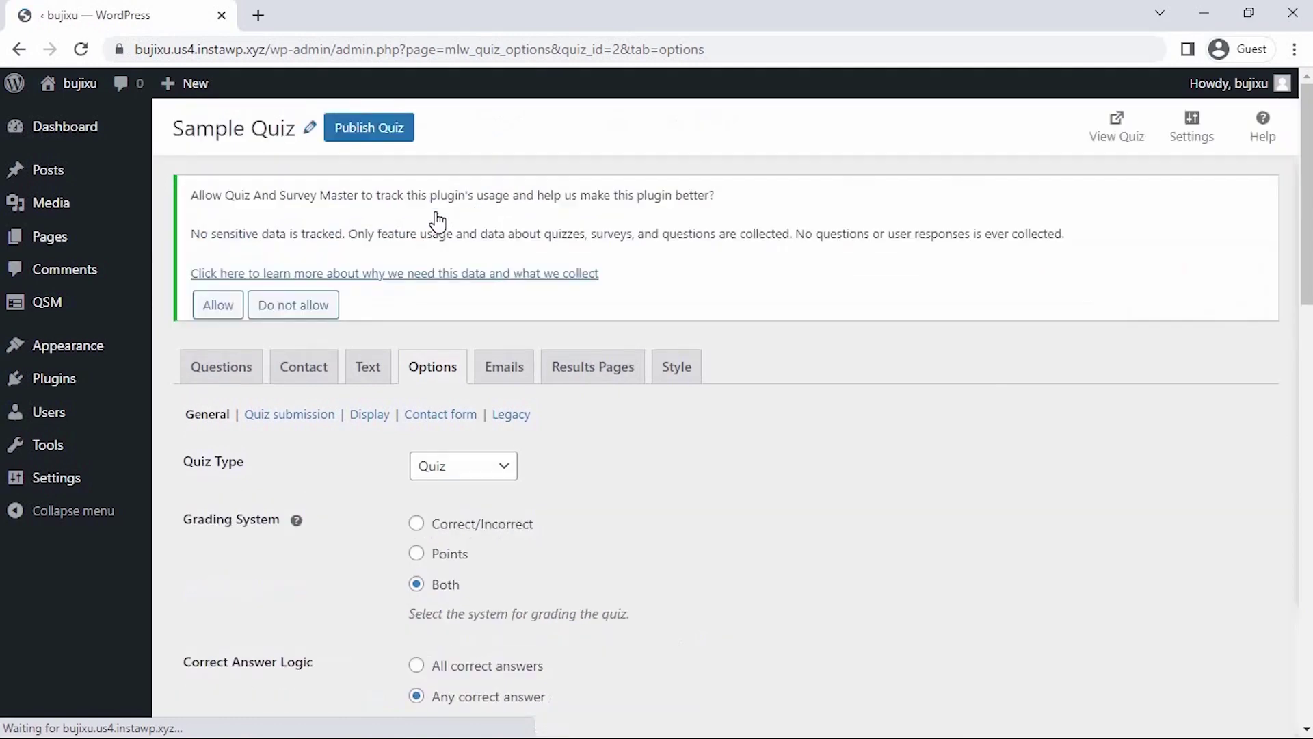
{"action": "scroll", "coordinate": [438, 221], "scroll_direction": "down", "scroll_amount": 2}
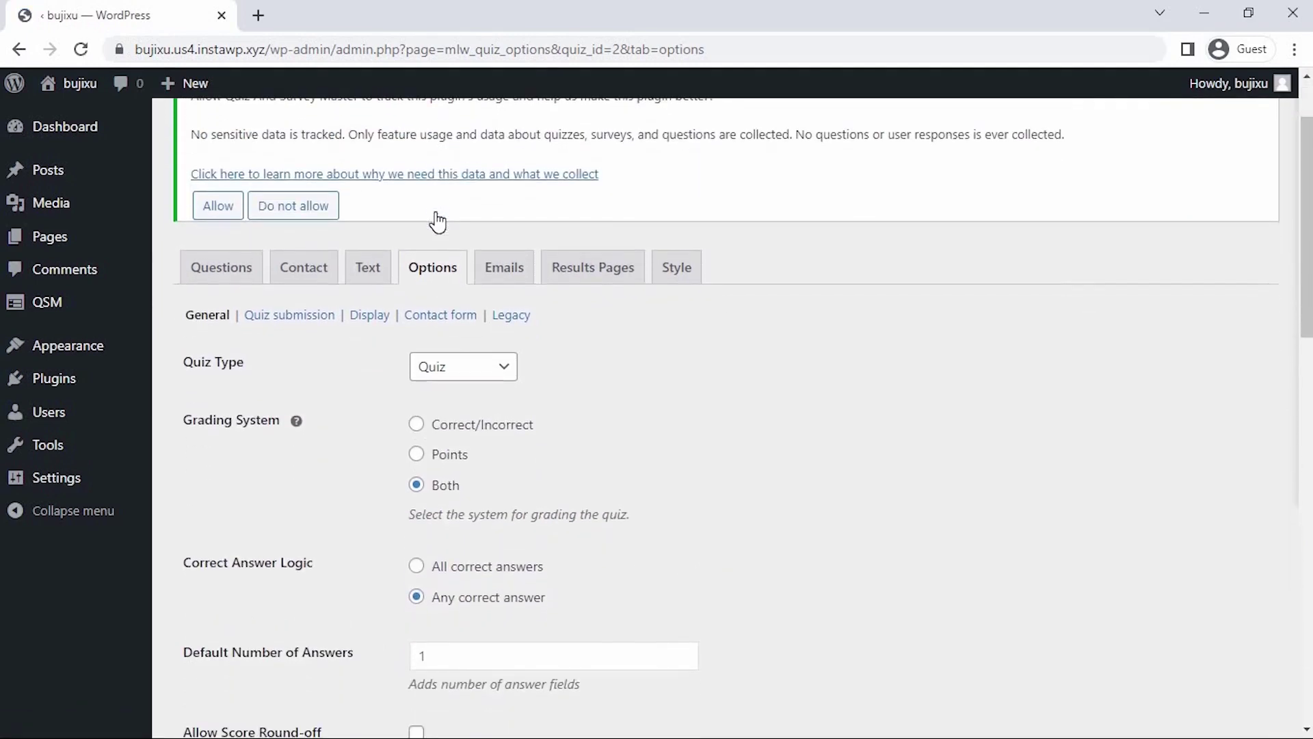
{"action": "scroll", "coordinate": [420, 210], "scroll_direction": "down", "scroll_amount": 1}
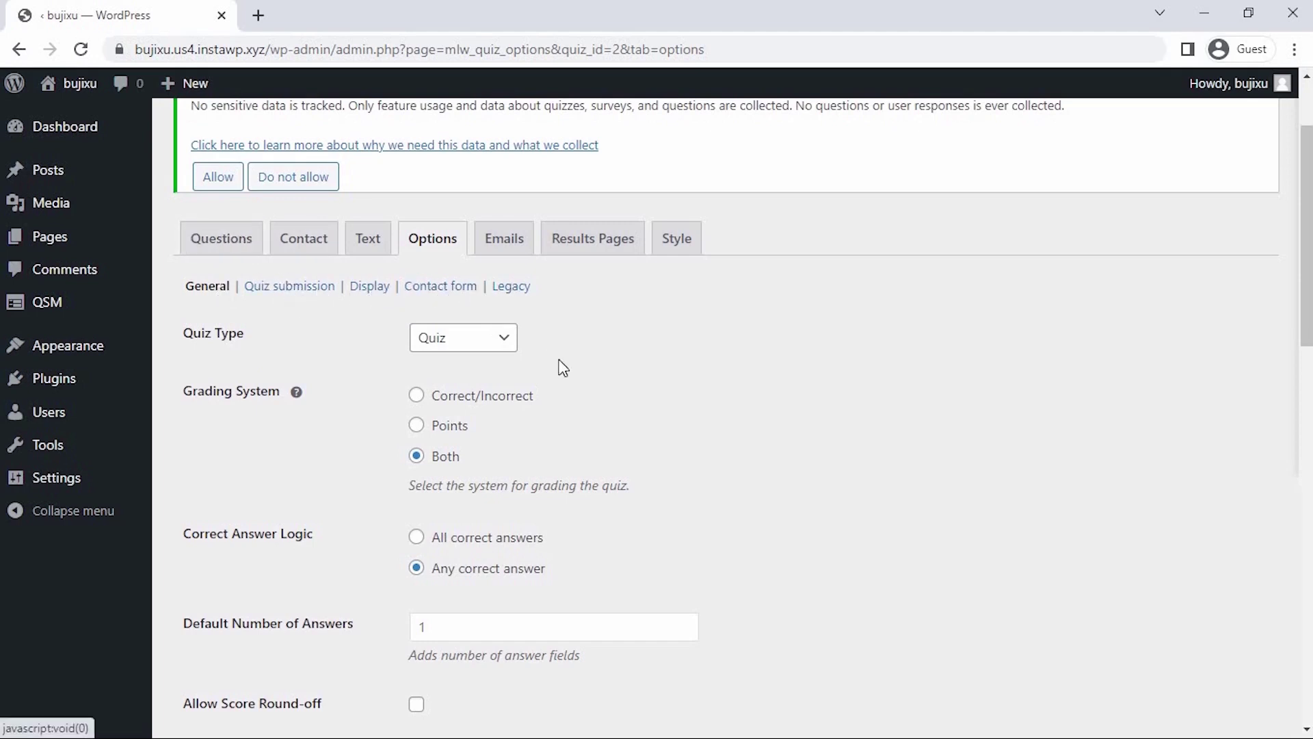
{"action": "scroll", "coordinate": [577, 474], "scroll_direction": "down", "scroll_amount": 1}
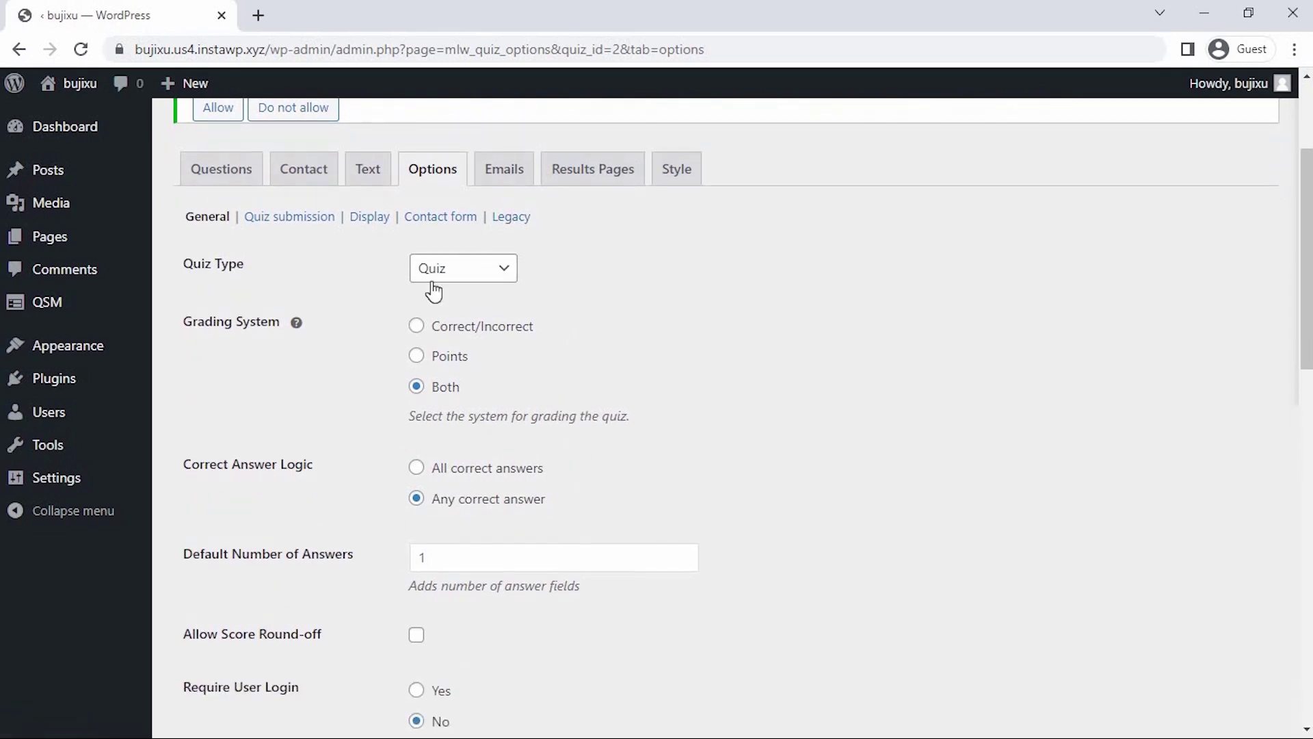
{"action": "left_click", "coordinate": [449, 277]}
{"action": "left_click", "coordinate": [481, 295]}
Step: Look over random questions (kept Disabled), the start and end dates, and the comments setting
{"action": "scroll", "coordinate": [481, 294], "scroll_direction": "down", "scroll_amount": 2}
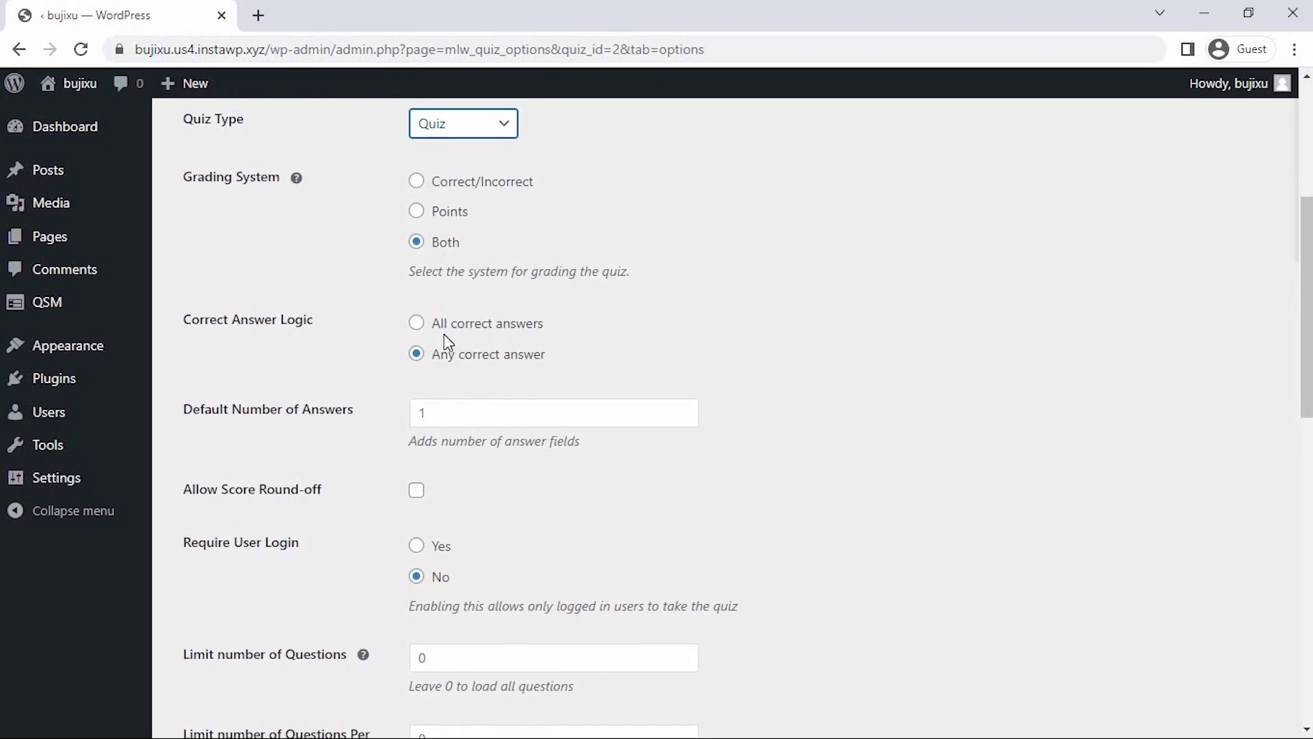
{"action": "scroll", "coordinate": [474, 414], "scroll_direction": "down", "scroll_amount": 6}
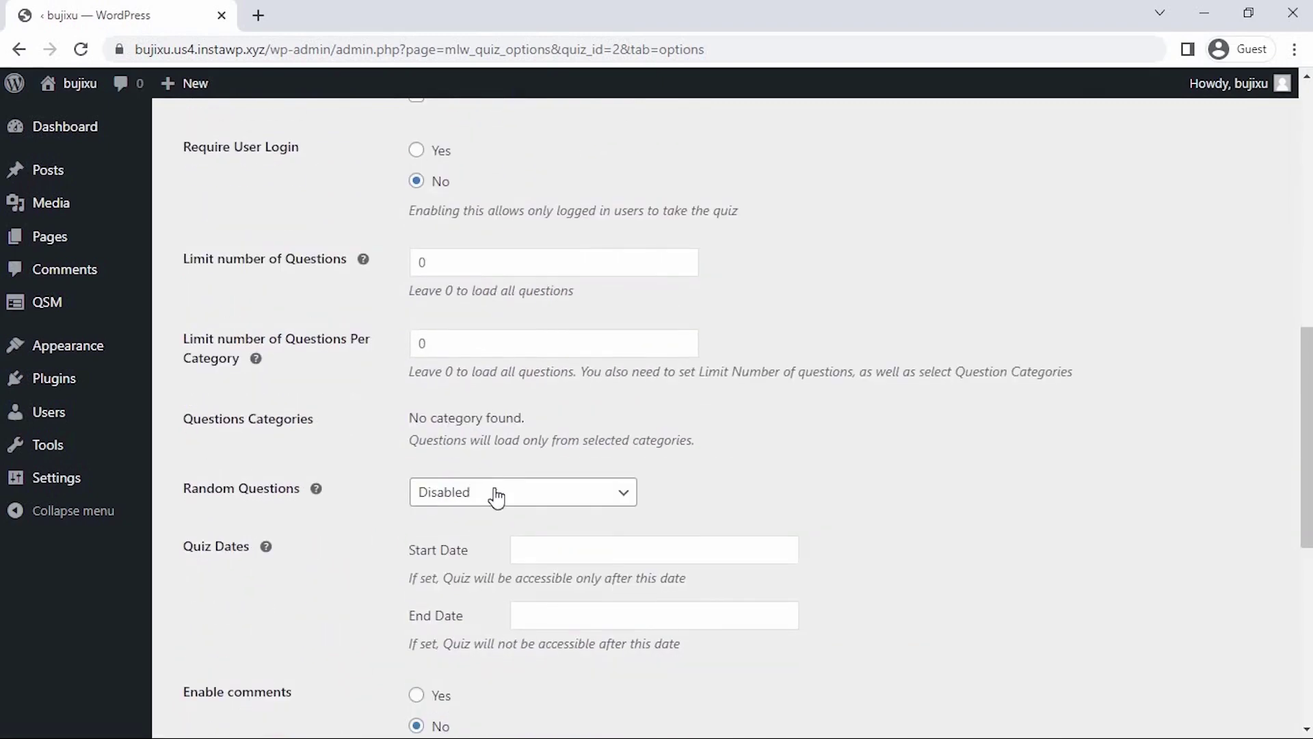
{"action": "left_click", "coordinate": [498, 498]}
{"action": "left_click", "coordinate": [498, 574]}
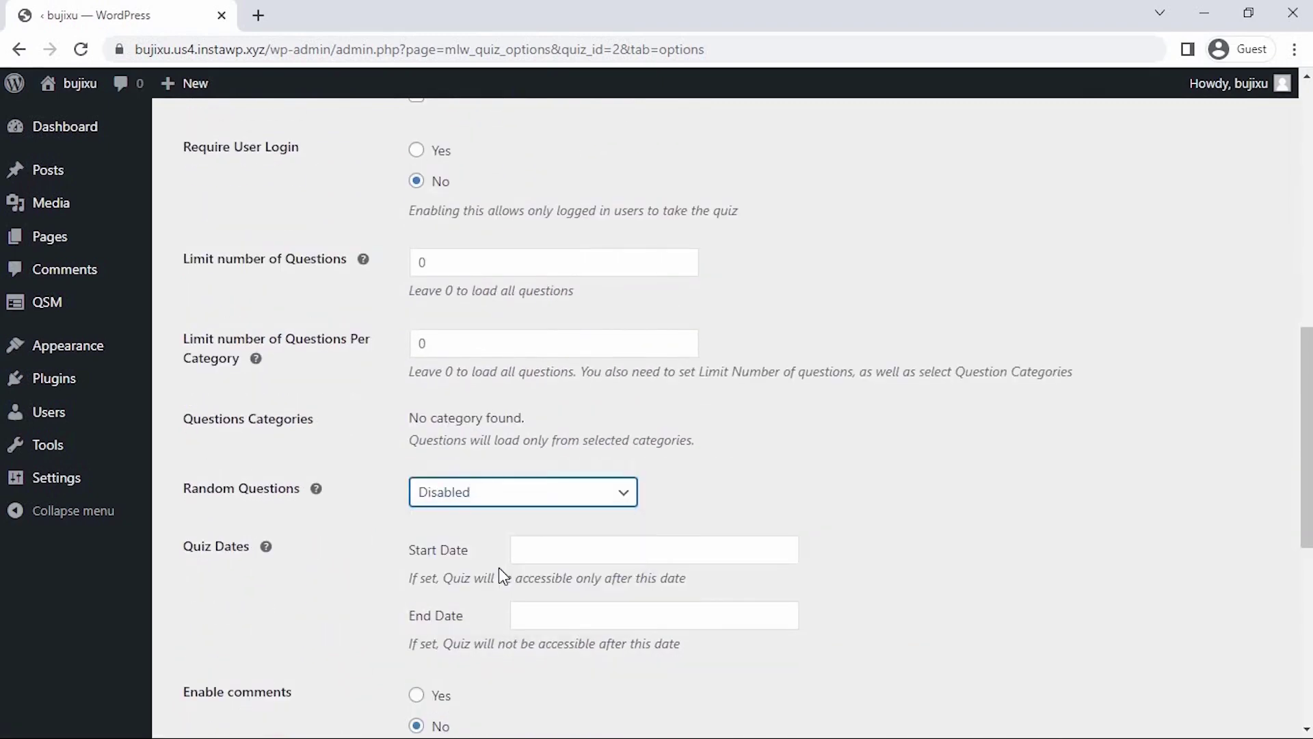
{"action": "scroll", "coordinate": [531, 507], "scroll_direction": "down", "scroll_amount": 1}
{"action": "left_click", "coordinate": [531, 506]}
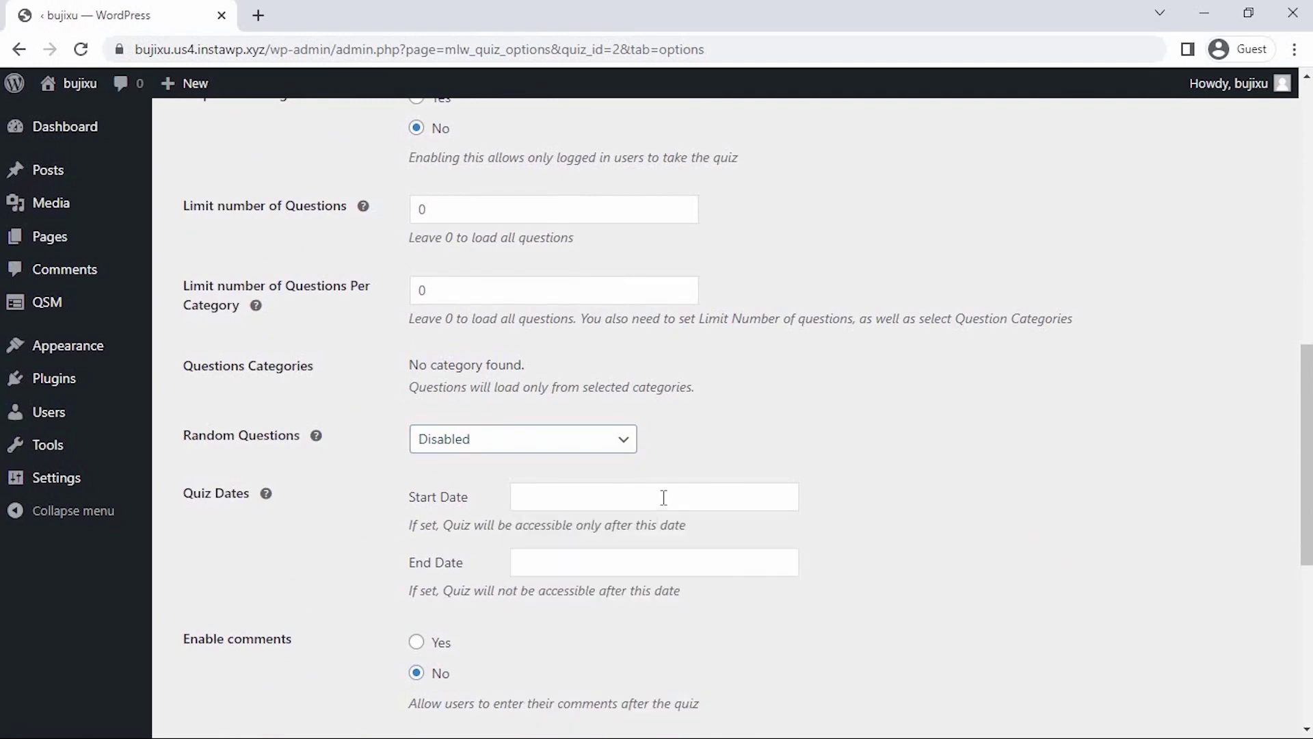
{"action": "scroll", "coordinate": [662, 498], "scroll_direction": "down", "scroll_amount": 1}
{"action": "left_click", "coordinate": [661, 500]}
{"action": "scroll", "coordinate": [733, 499], "scroll_direction": "down", "scroll_amount": 1}
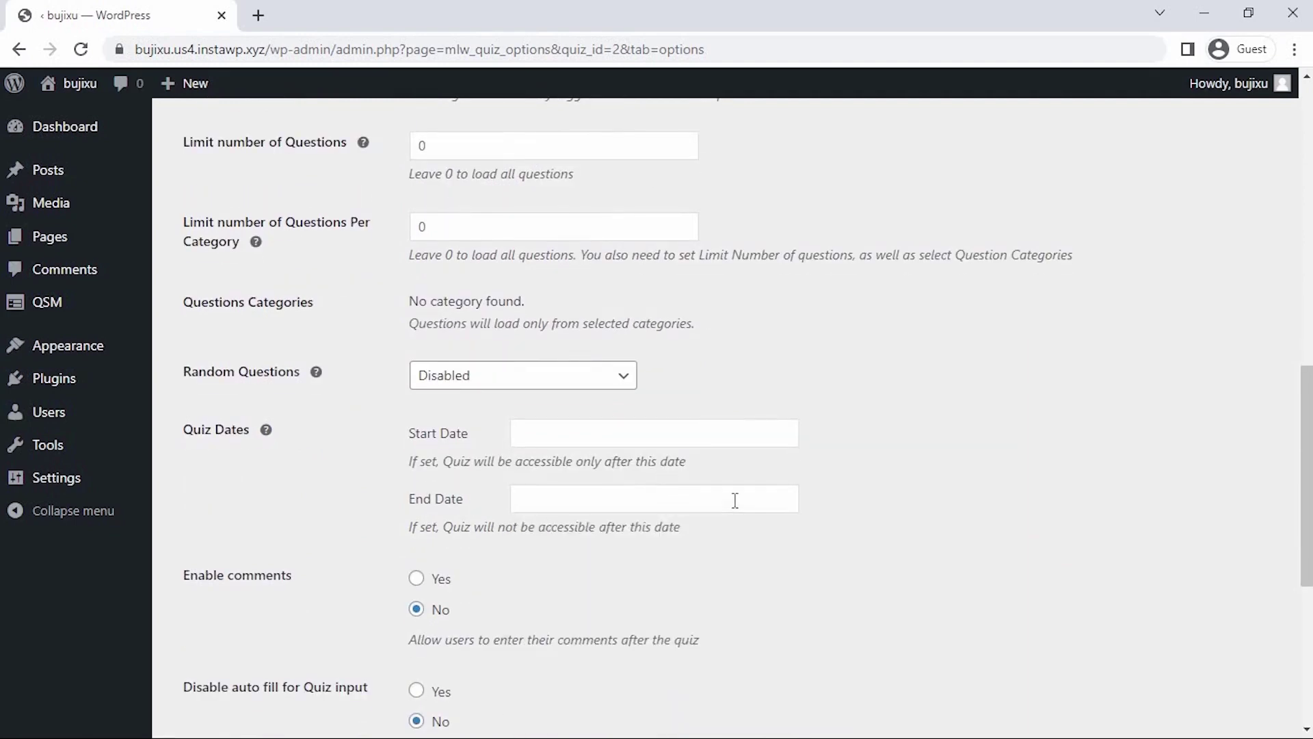
{"action": "left_click", "coordinate": [417, 500]}
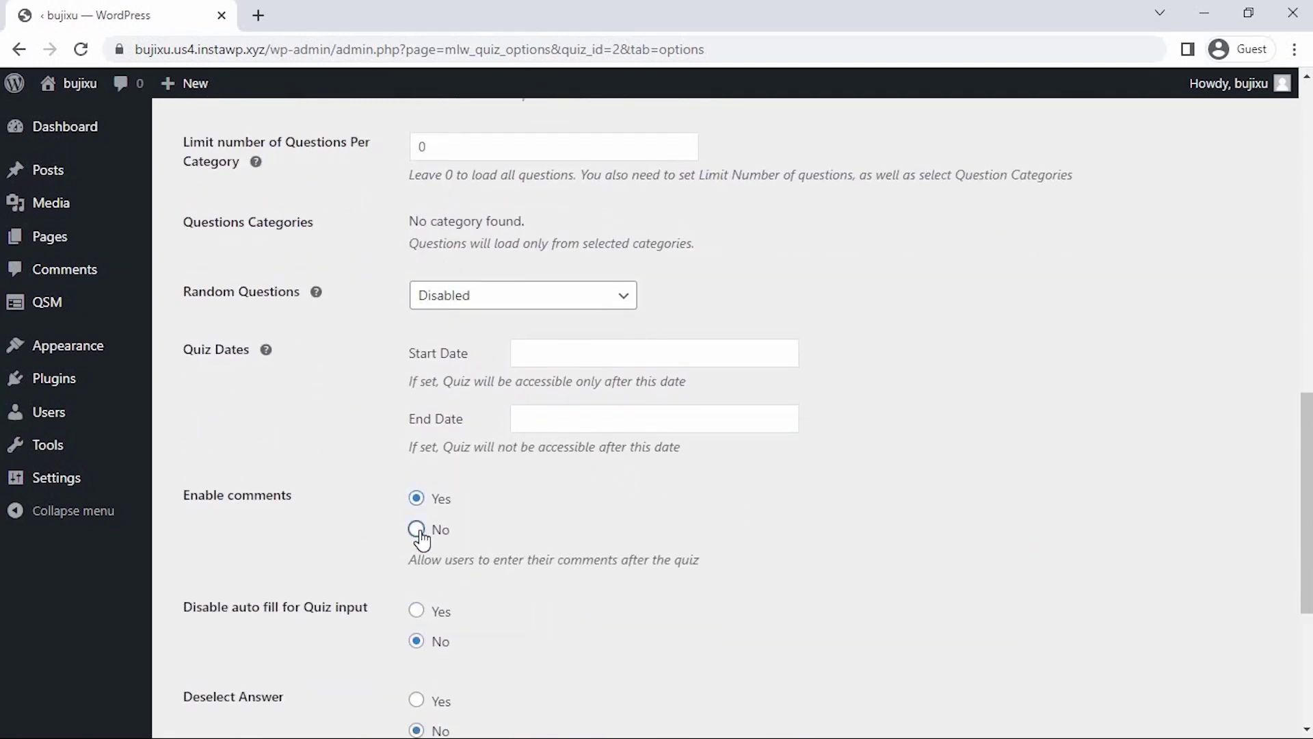
{"action": "scroll", "coordinate": [421, 540], "scroll_direction": "down", "scroll_amount": 3}
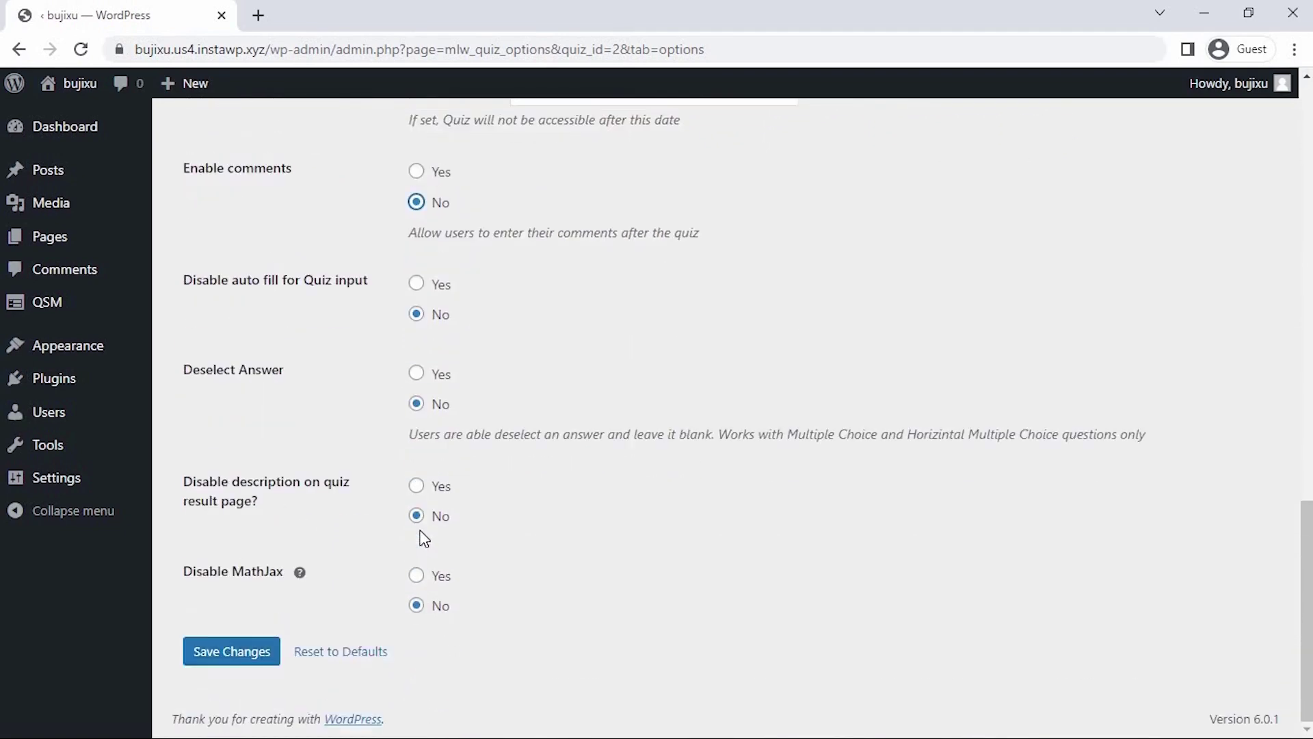
{"action": "scroll", "coordinate": [415, 558], "scroll_direction": "up", "scroll_amount": 20}
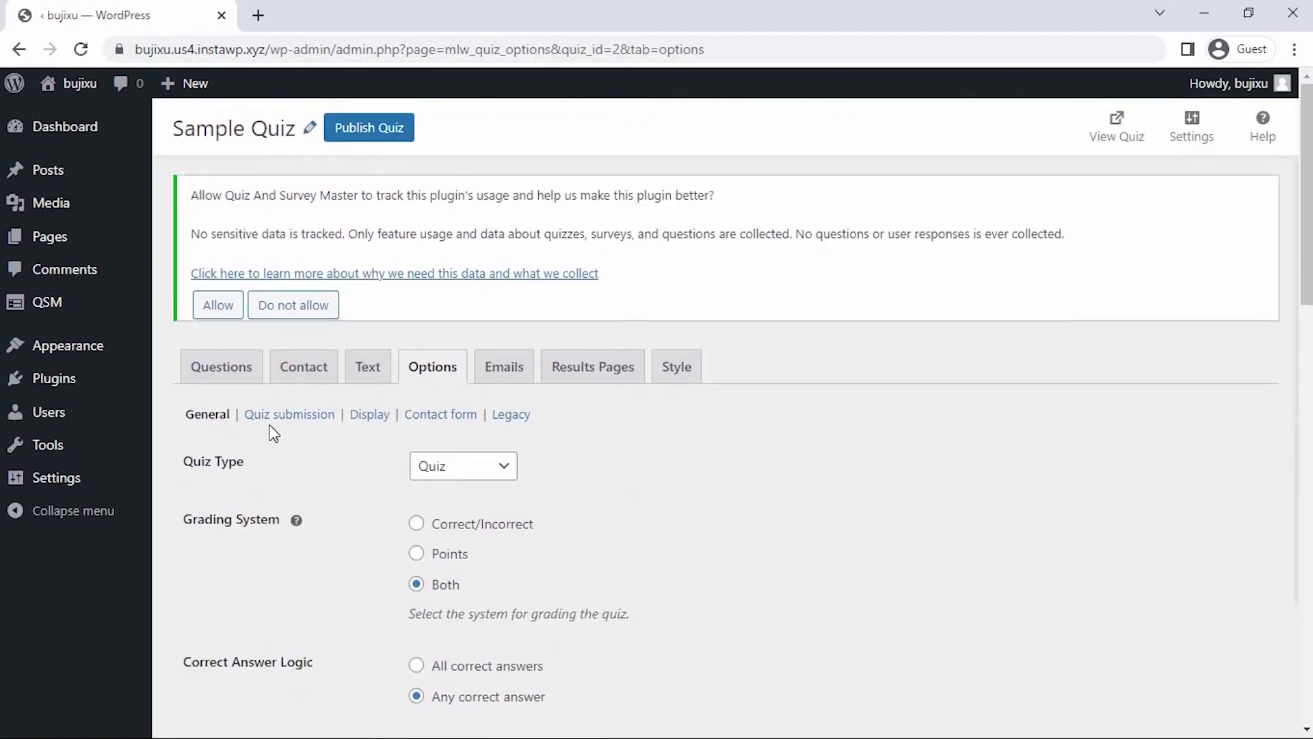
Step: Lower the quiz submission time limit to 5 minutes
{"action": "left_click", "coordinate": [273, 421]}
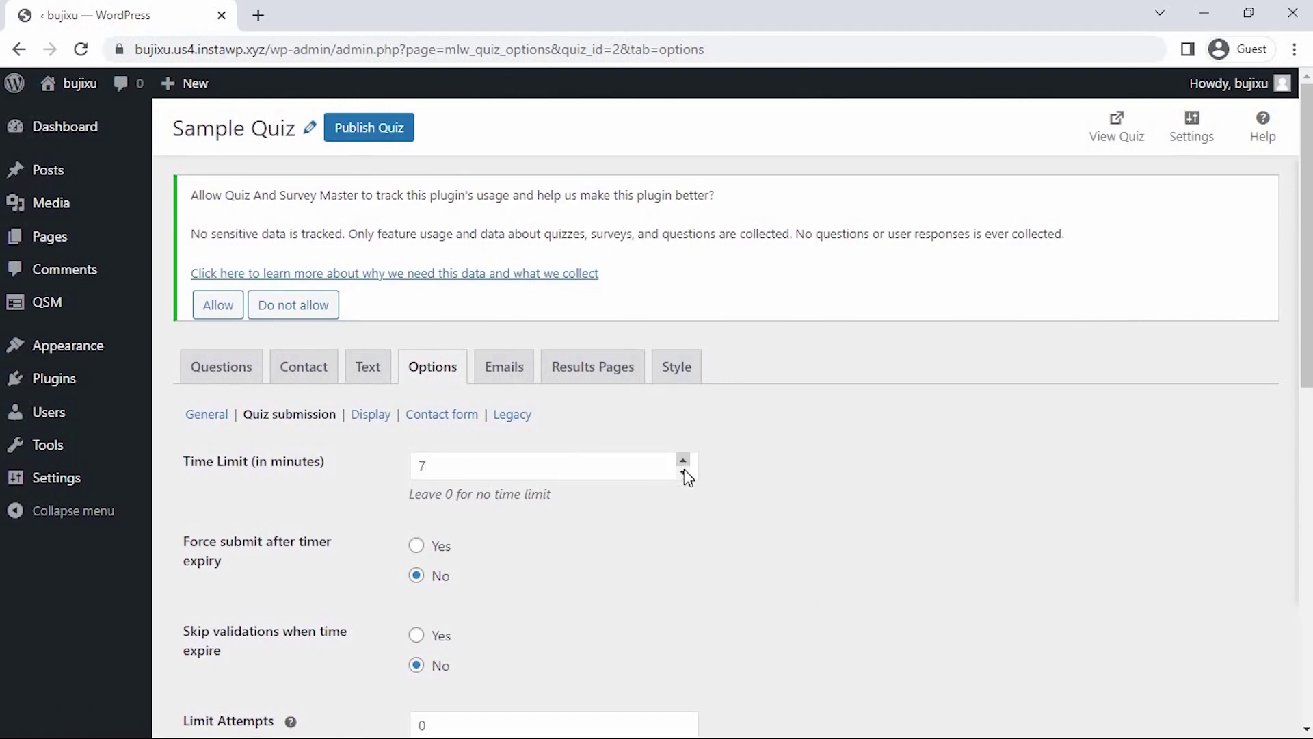
{"action": "left_click", "coordinate": [684, 472]}
{"action": "left_click", "coordinate": [683, 472]}
{"action": "scroll", "coordinate": [660, 578], "scroll_direction": "down", "scroll_amount": 2}
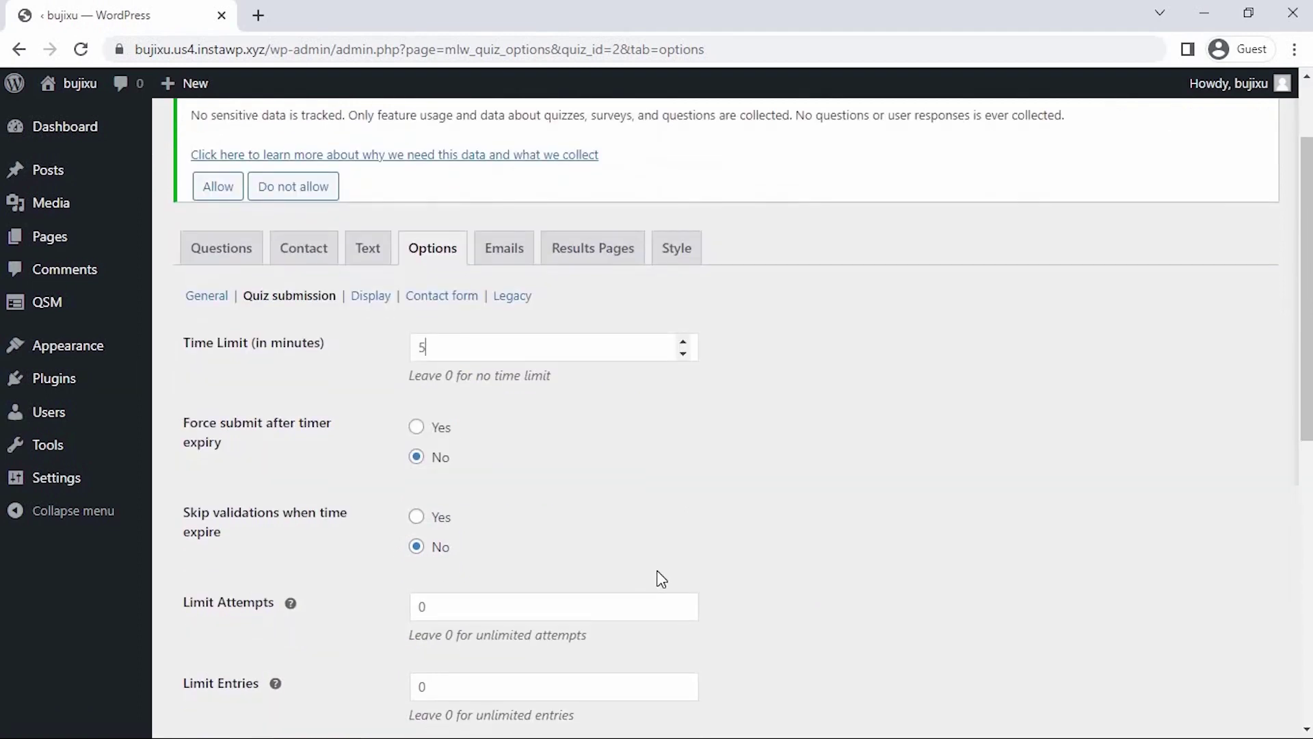
{"action": "scroll", "coordinate": [662, 580], "scroll_direction": "down", "scroll_amount": 5}
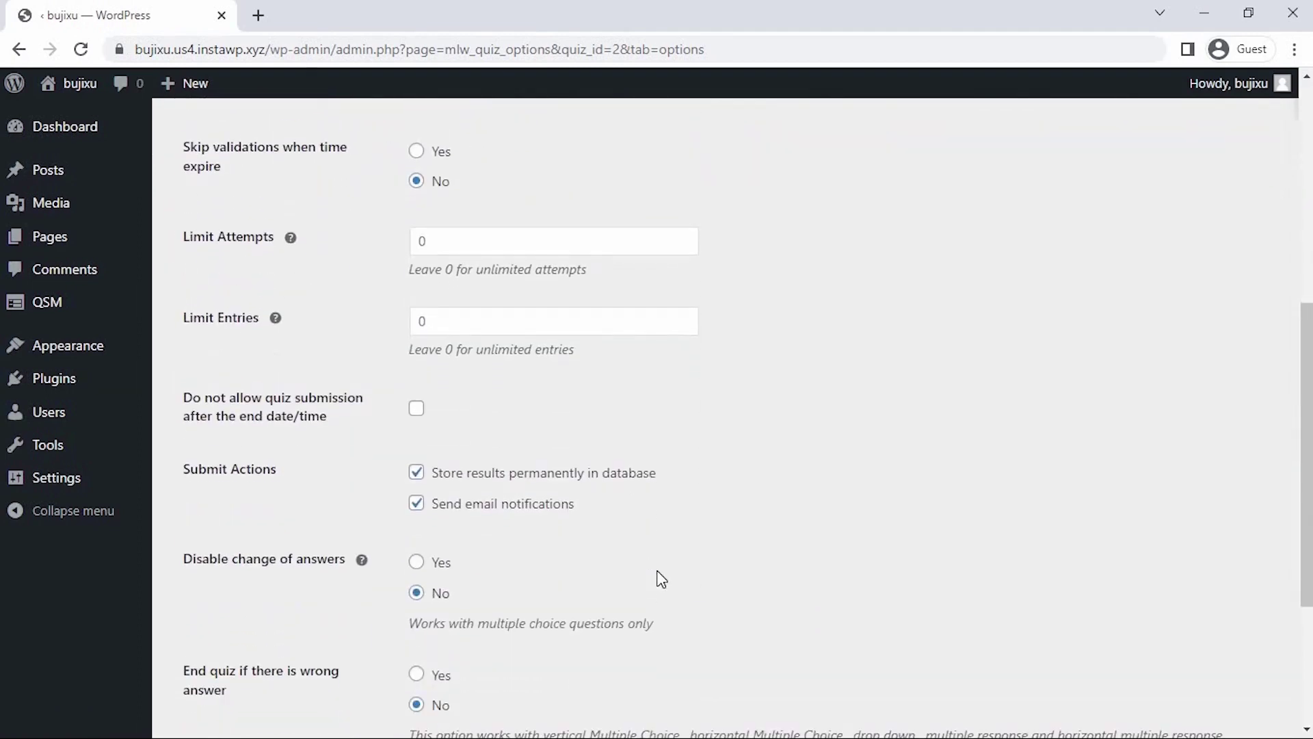
{"action": "scroll", "coordinate": [662, 580], "scroll_direction": "down", "scroll_amount": 4}
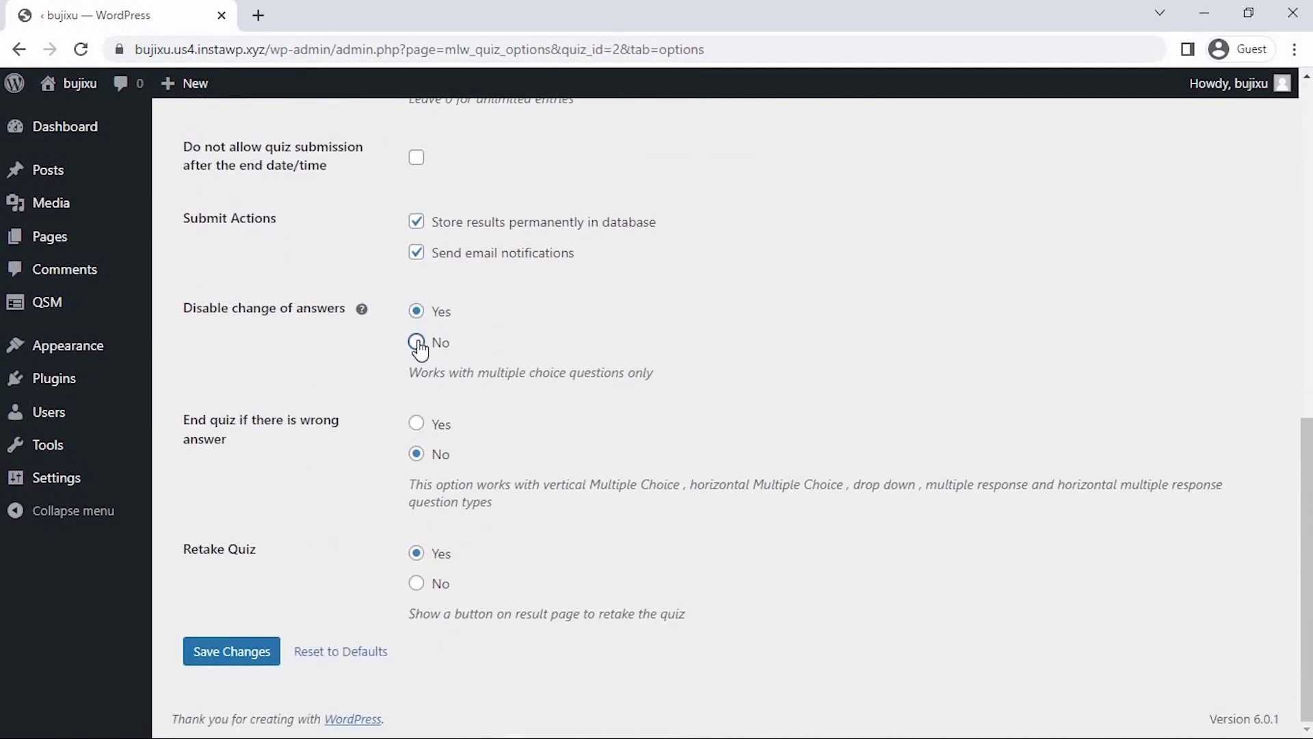
{"action": "scroll", "coordinate": [420, 345], "scroll_direction": "up", "scroll_amount": 9}
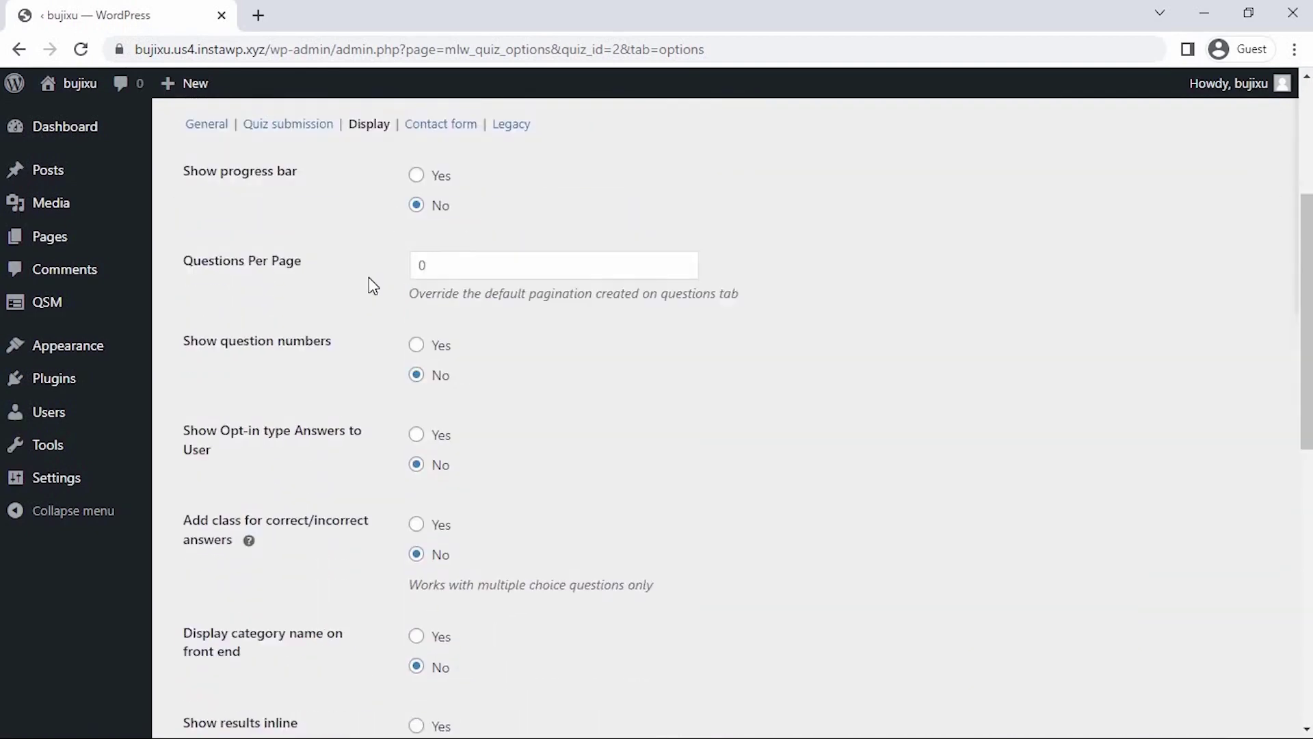
Step: Review display settings, leaving question numbers and inline results off and No animation
{"action": "left_click", "coordinate": [416, 302]}
{"action": "left_click", "coordinate": [417, 332]}
{"action": "scroll", "coordinate": [416, 342], "scroll_direction": "down", "scroll_amount": 5}
{"action": "left_click", "coordinate": [416, 399]}
{"action": "left_click", "coordinate": [417, 394]}
{"action": "scroll", "coordinate": [416, 397], "scroll_direction": "down", "scroll_amount": 4}
{"action": "left_click", "coordinate": [465, 471]}
{"action": "left_click", "coordinate": [437, 686]}
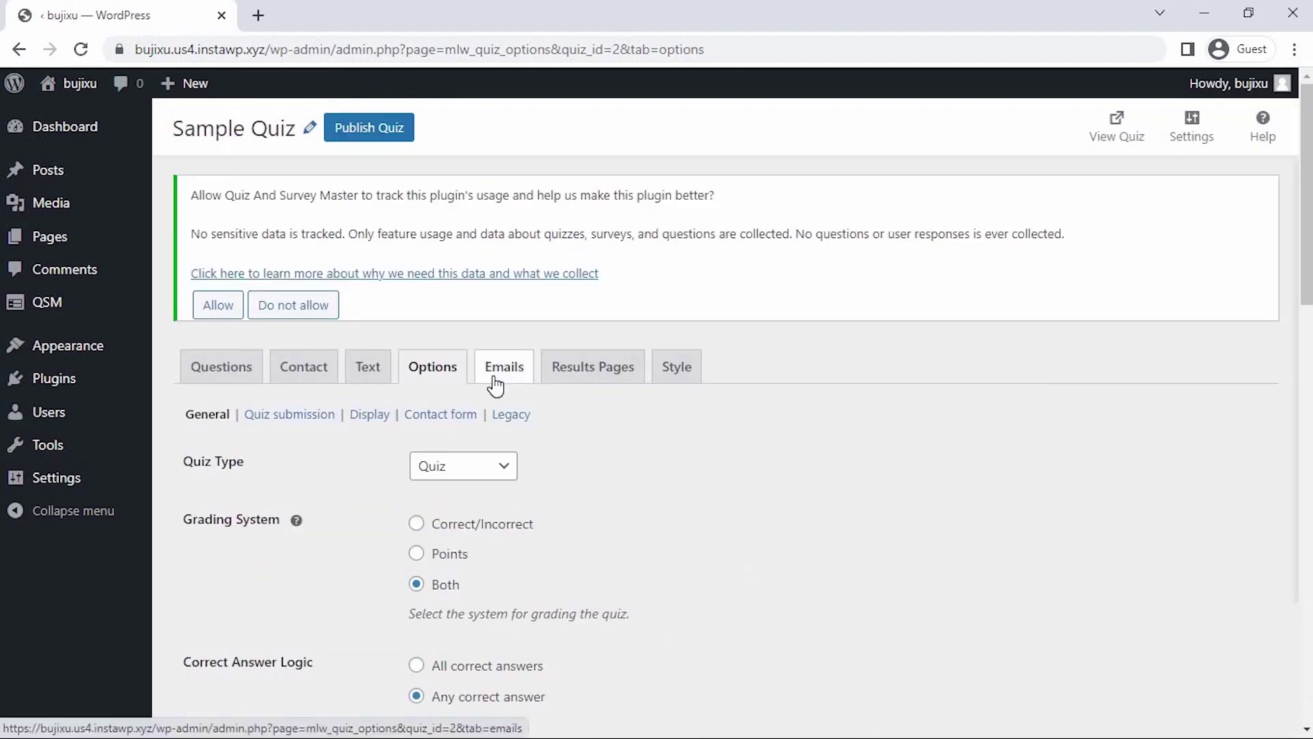
Step: Add an email condition: Quiz total points earned is greater than 30
{"action": "left_click", "coordinate": [502, 372]}
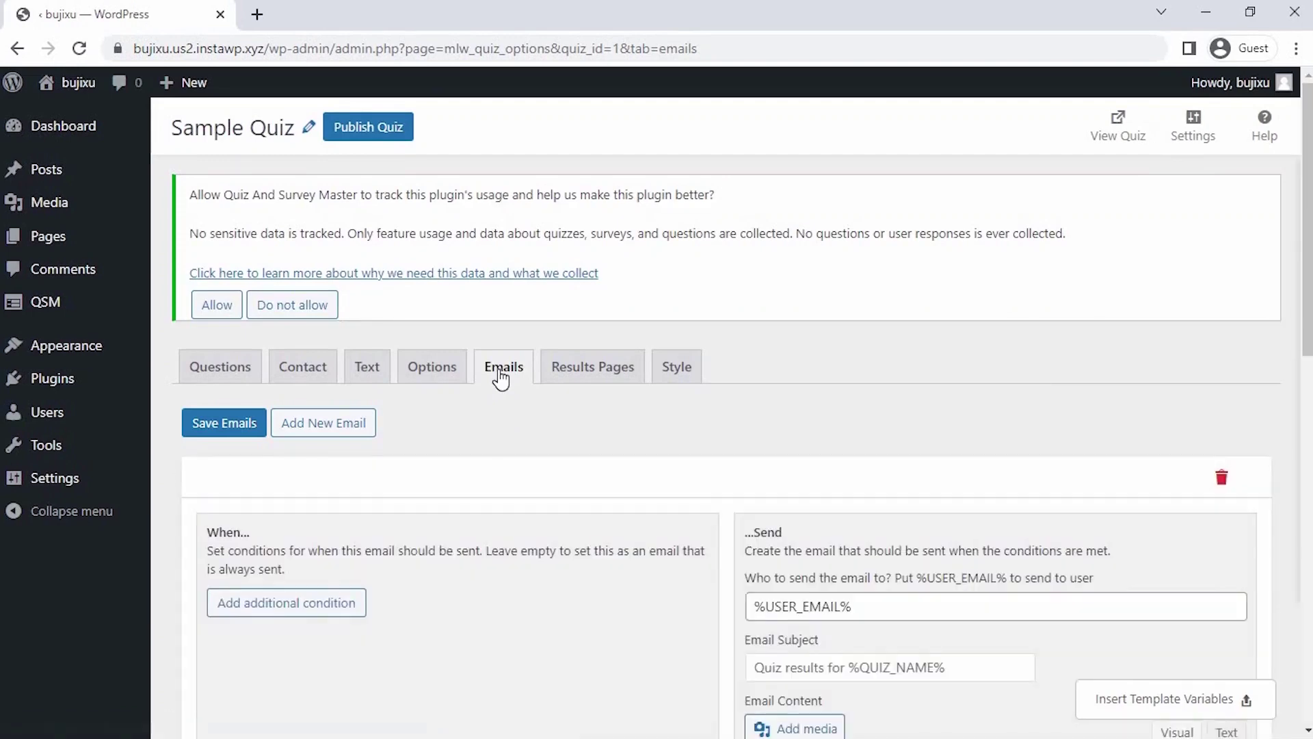
{"action": "scroll", "coordinate": [499, 376], "scroll_direction": "down", "scroll_amount": 4}
{"action": "left_click", "coordinate": [260, 376]}
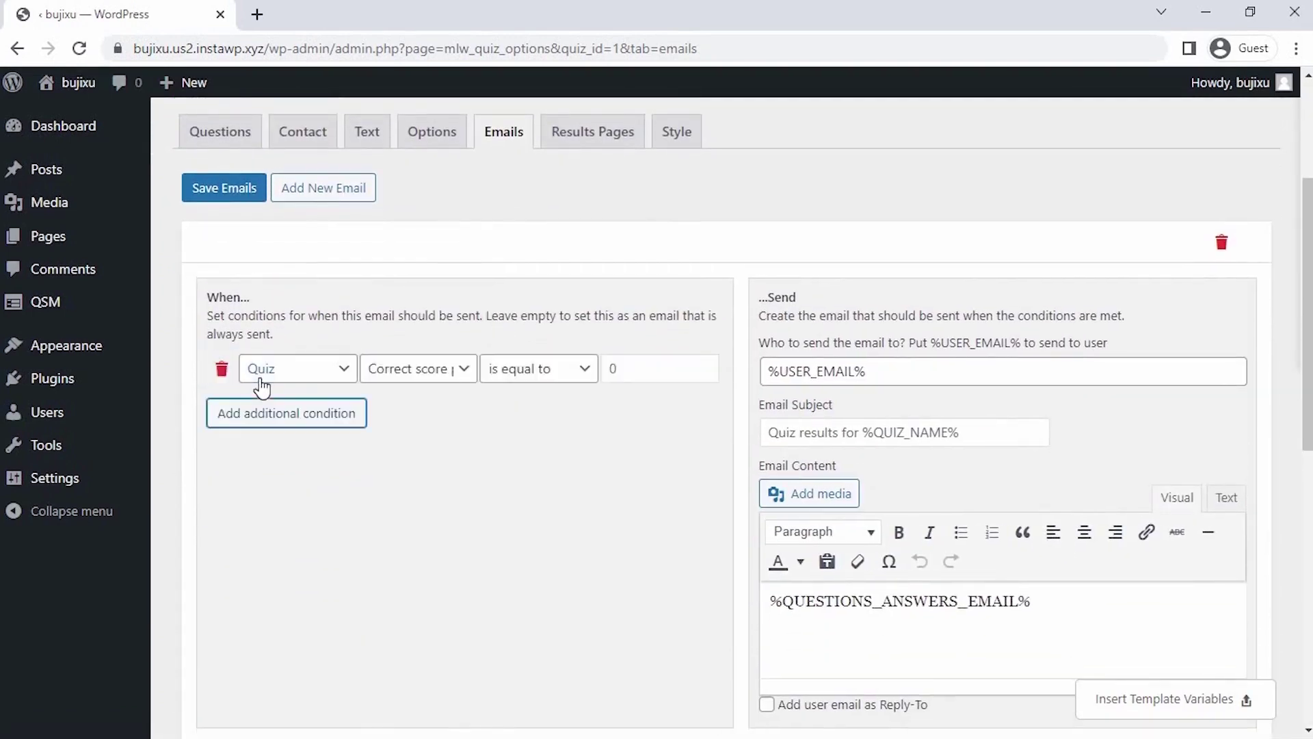
{"action": "left_click", "coordinate": [294, 377]}
{"action": "left_click", "coordinate": [302, 390]}
{"action": "left_click", "coordinate": [421, 373]}
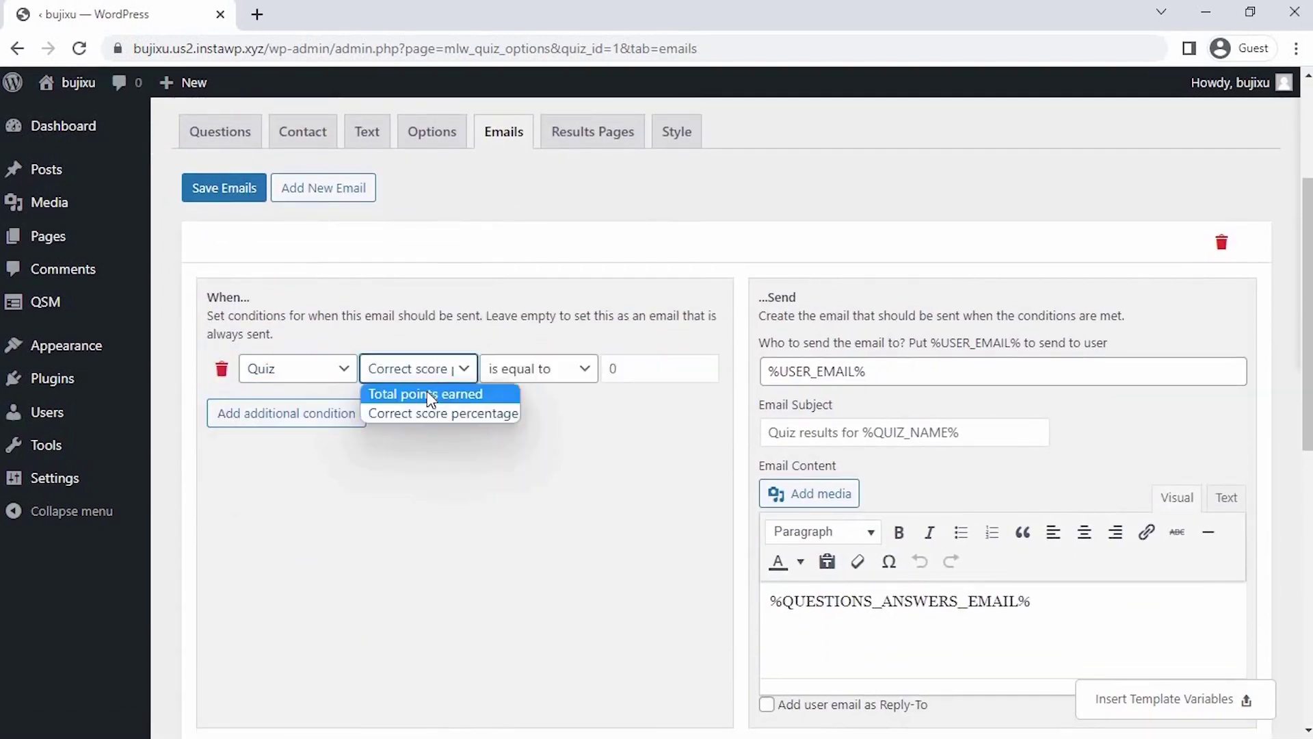
{"action": "left_click", "coordinate": [427, 395]}
{"action": "left_click", "coordinate": [512, 373]}
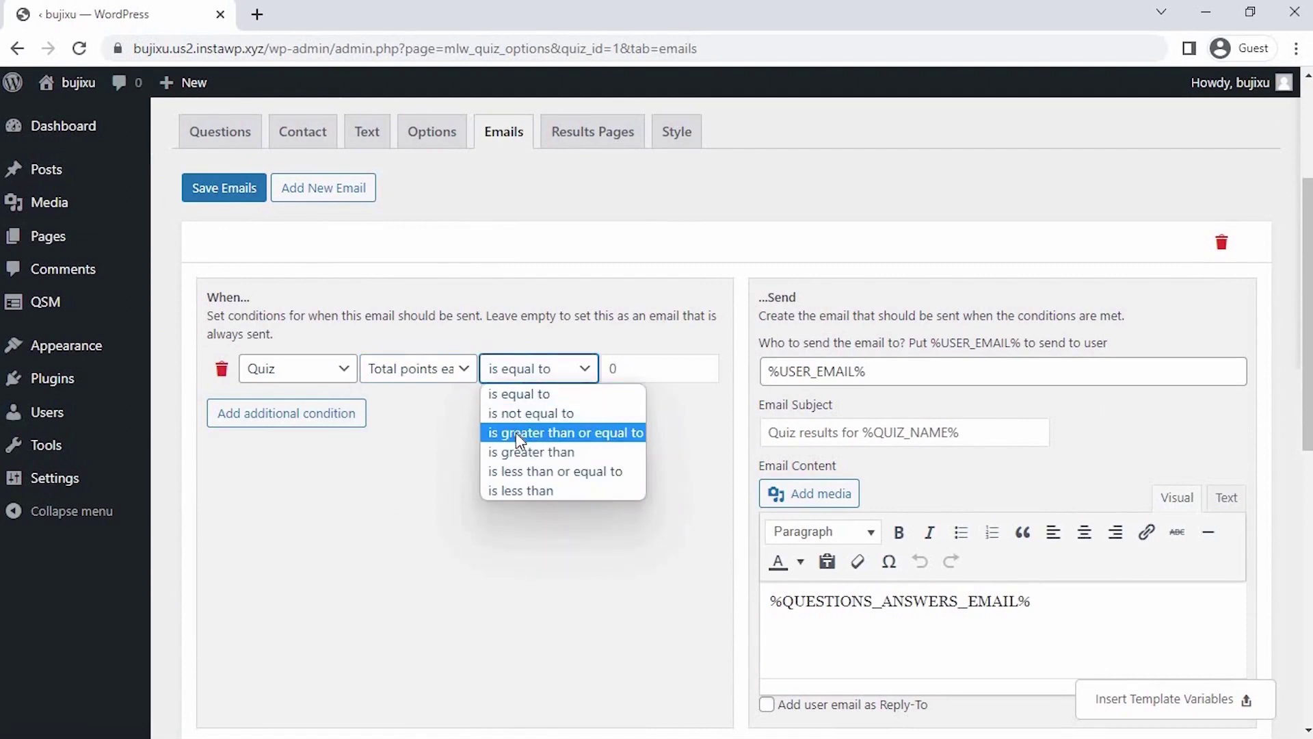
{"action": "left_click", "coordinate": [520, 452]}
{"action": "left_click", "coordinate": [614, 368]}
Step: Add an extra second email condition, then remove it again
{"action": "left_click", "coordinate": [273, 413]}
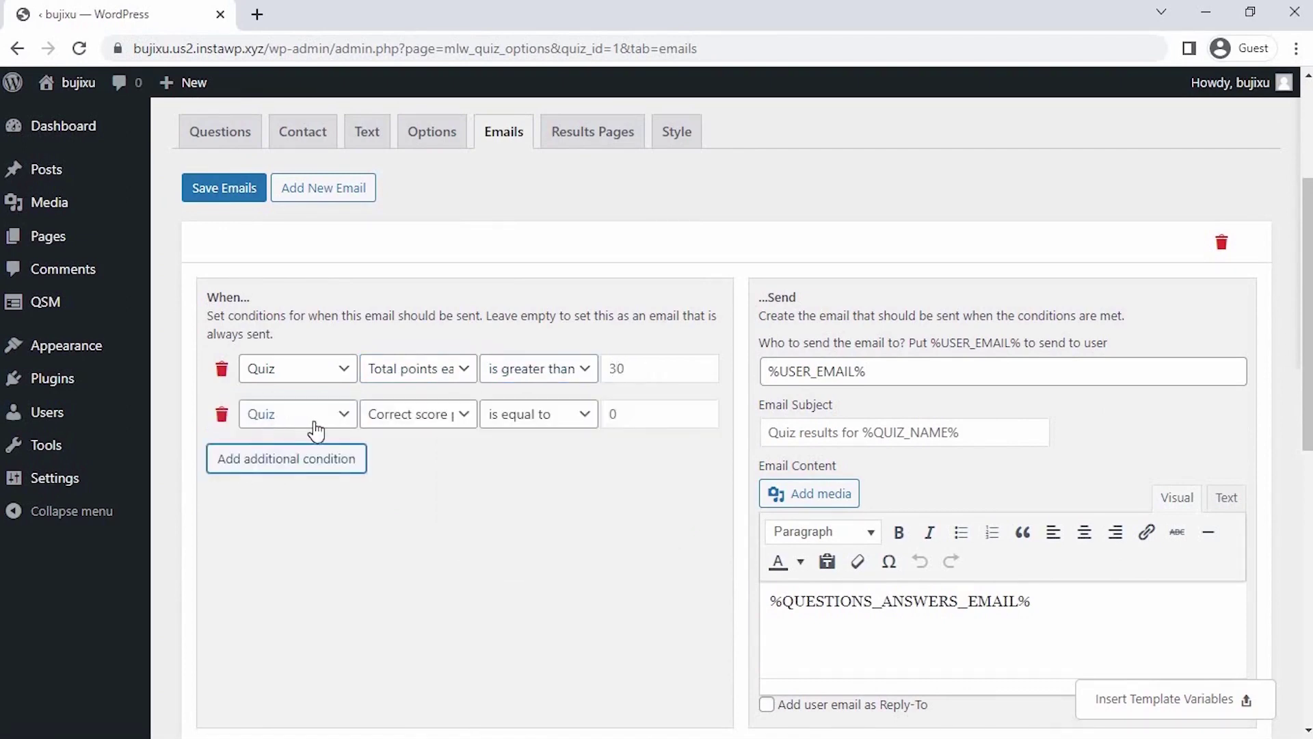
{"action": "left_click", "coordinate": [339, 413]}
{"action": "left_click", "coordinate": [410, 414]}
{"action": "left_click", "coordinate": [520, 414]}
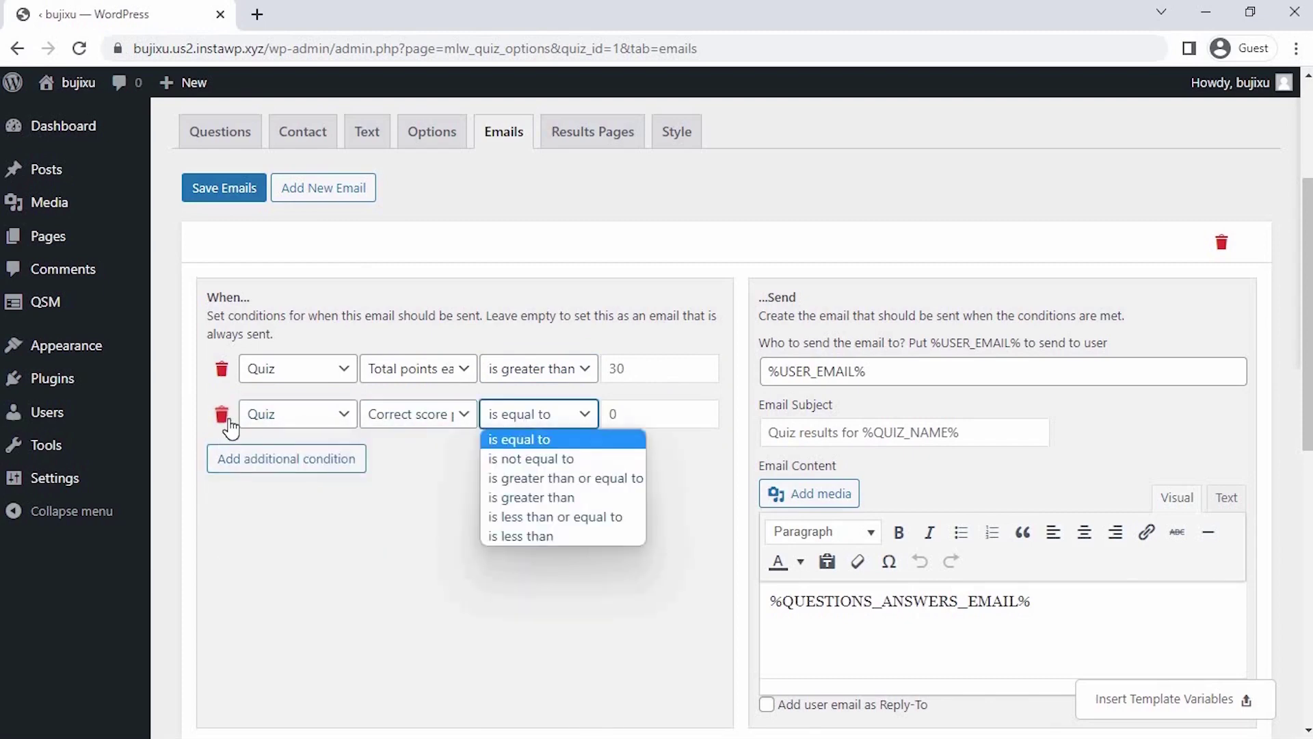
{"action": "left_click", "coordinate": [221, 414]}
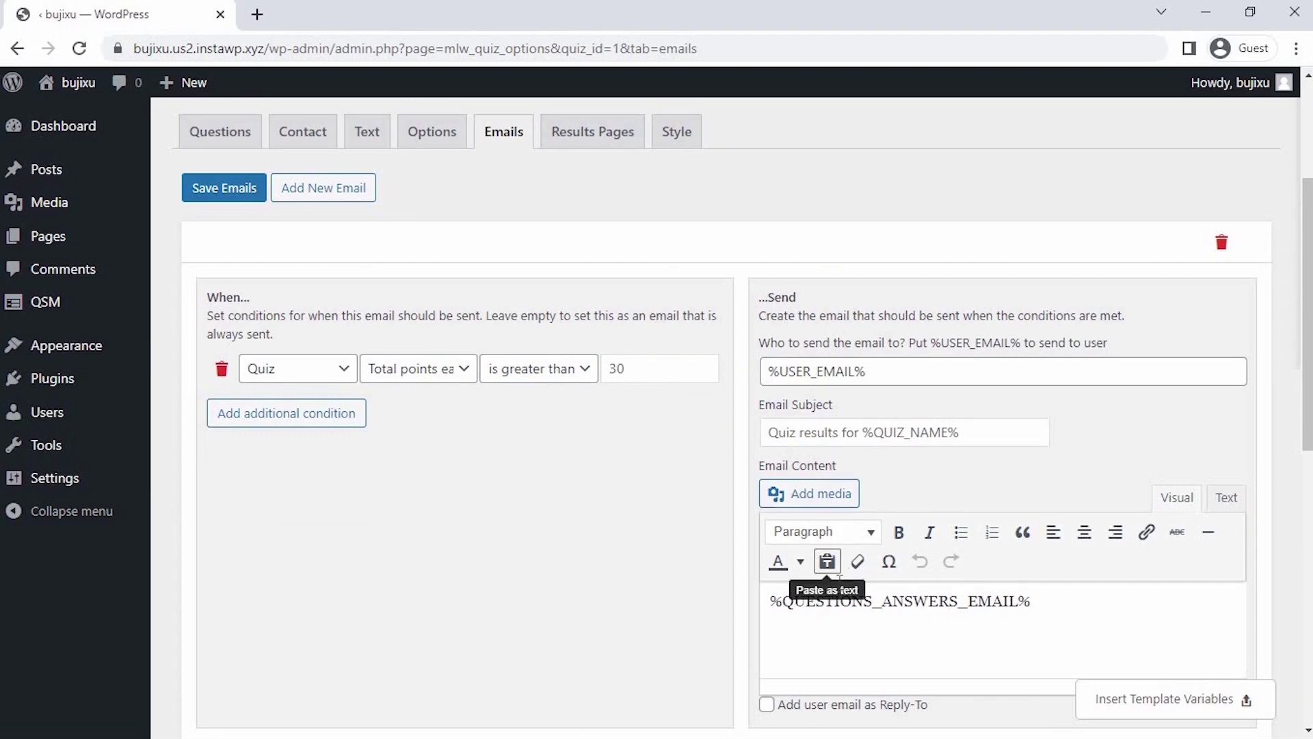
Step: Insert 'Thanks %USER_NAME% for taking Quiz.' at the top of the email body
{"action": "left_click", "coordinate": [1122, 699]}
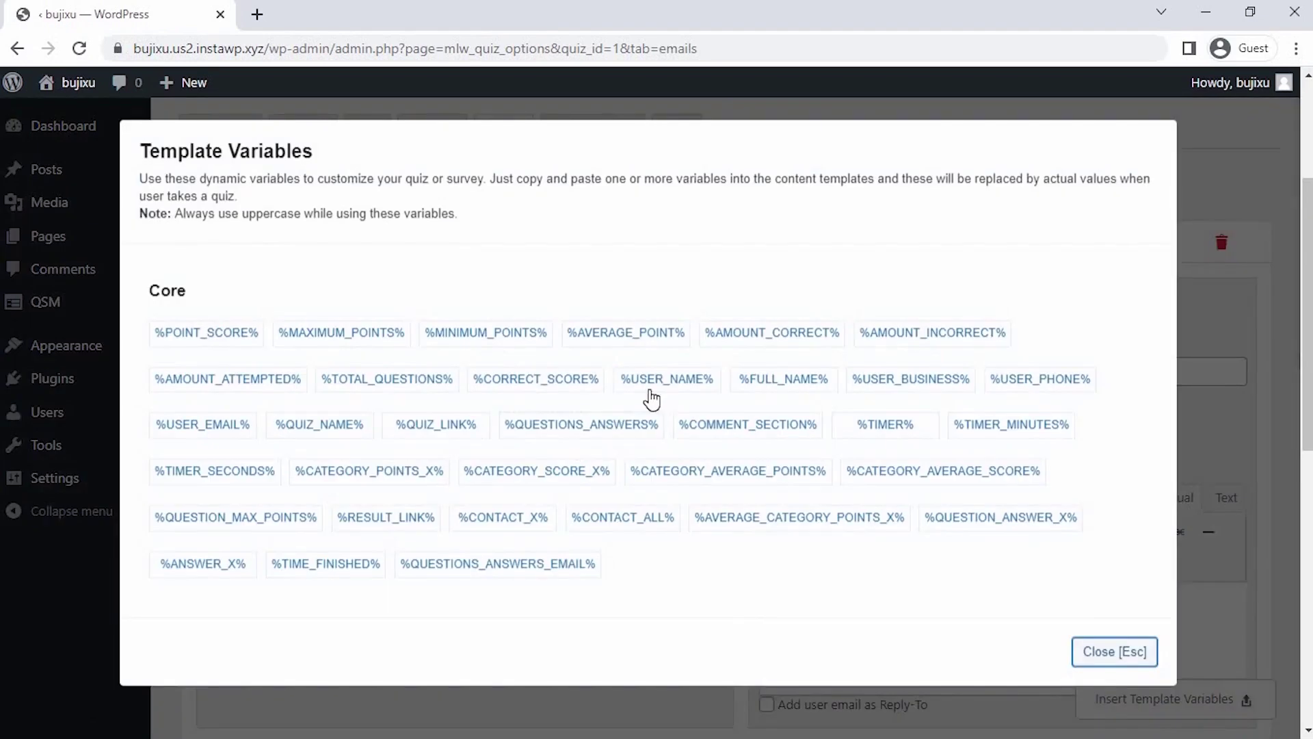
{"action": "left_click", "coordinate": [663, 380]}
{"action": "left_click", "coordinate": [1094, 650]}
{"action": "left_click", "coordinate": [770, 609]}
{"action": "key", "text": "Return"}
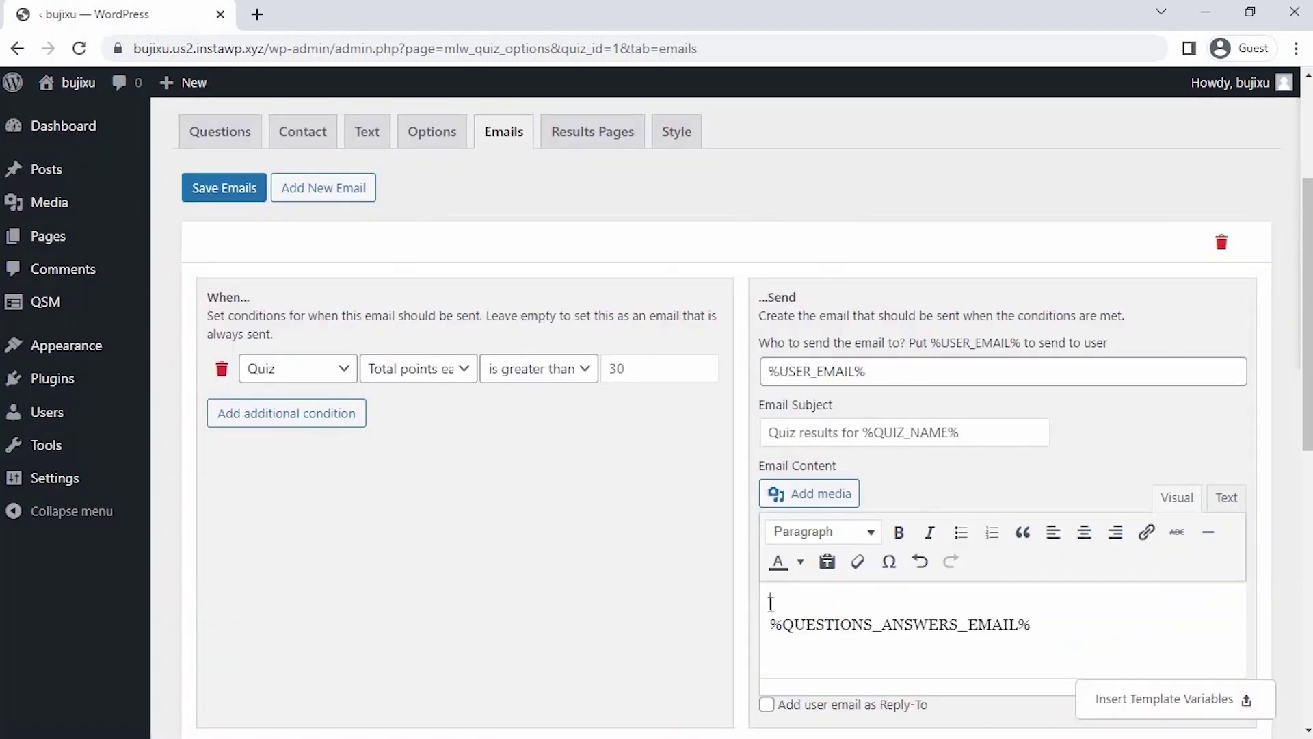
{"action": "type", "text": "%USER_NAME%"}
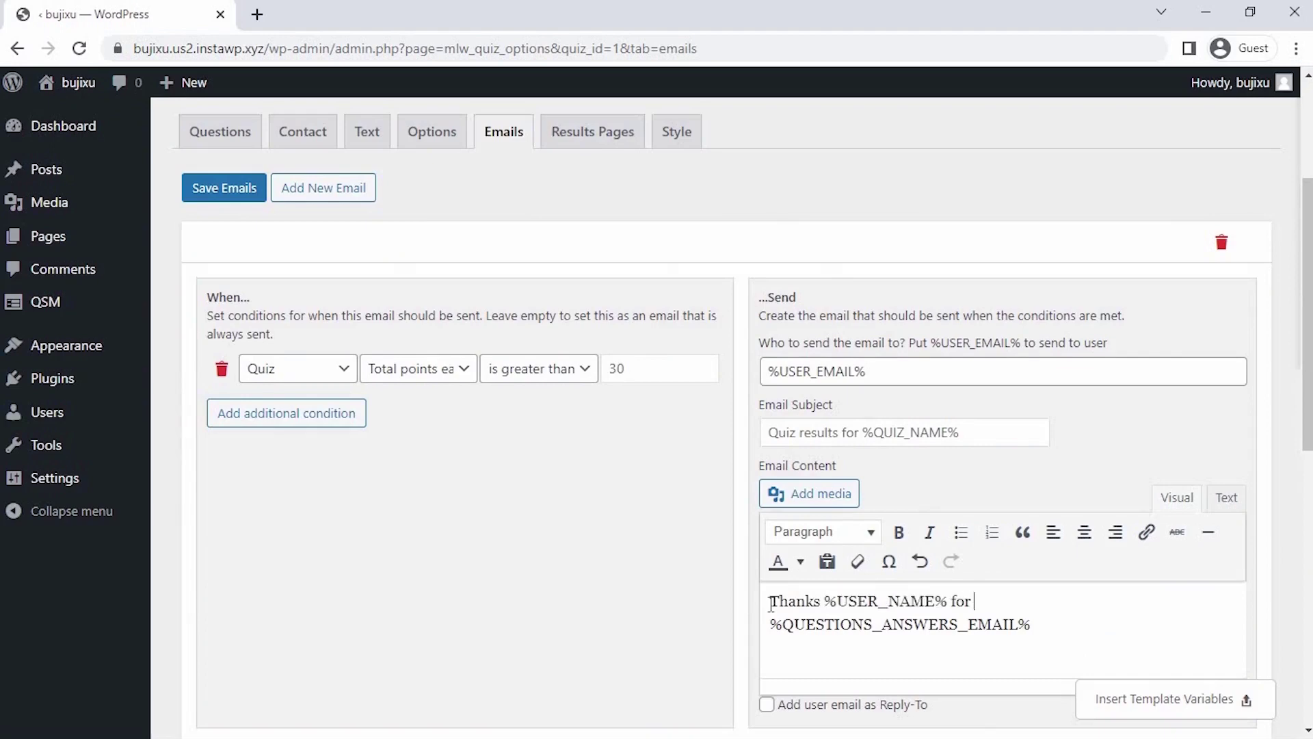
{"action": "type", "text": "for taking Quiz."}
Step: Make the word 'Thanks' bold and save the email settings
{"action": "left_click_drag", "start_coordinate": [823, 602], "coordinate": [747, 609]}
{"action": "left_click", "coordinate": [899, 532]}
{"action": "left_click", "coordinate": [1098, 616]}
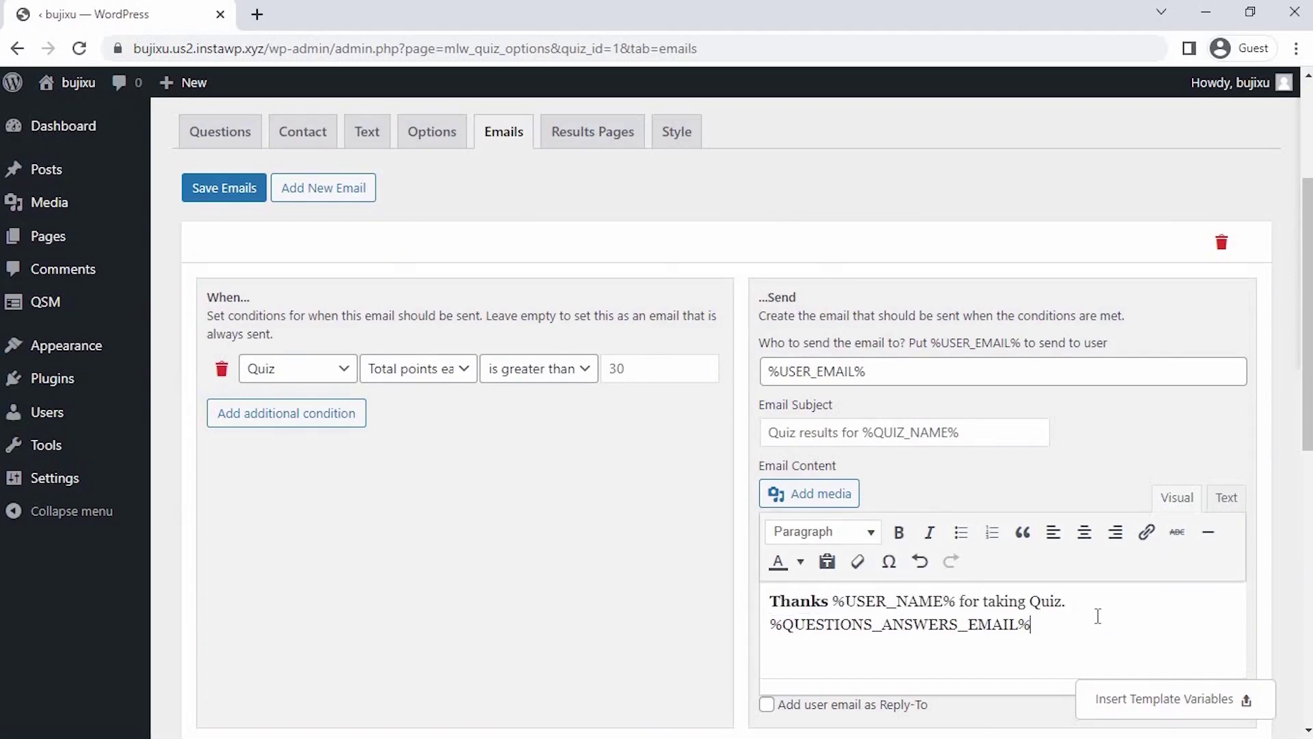
{"action": "scroll", "coordinate": [721, 466], "scroll_direction": "up", "scroll_amount": 4}
{"action": "left_click", "coordinate": [243, 425]}
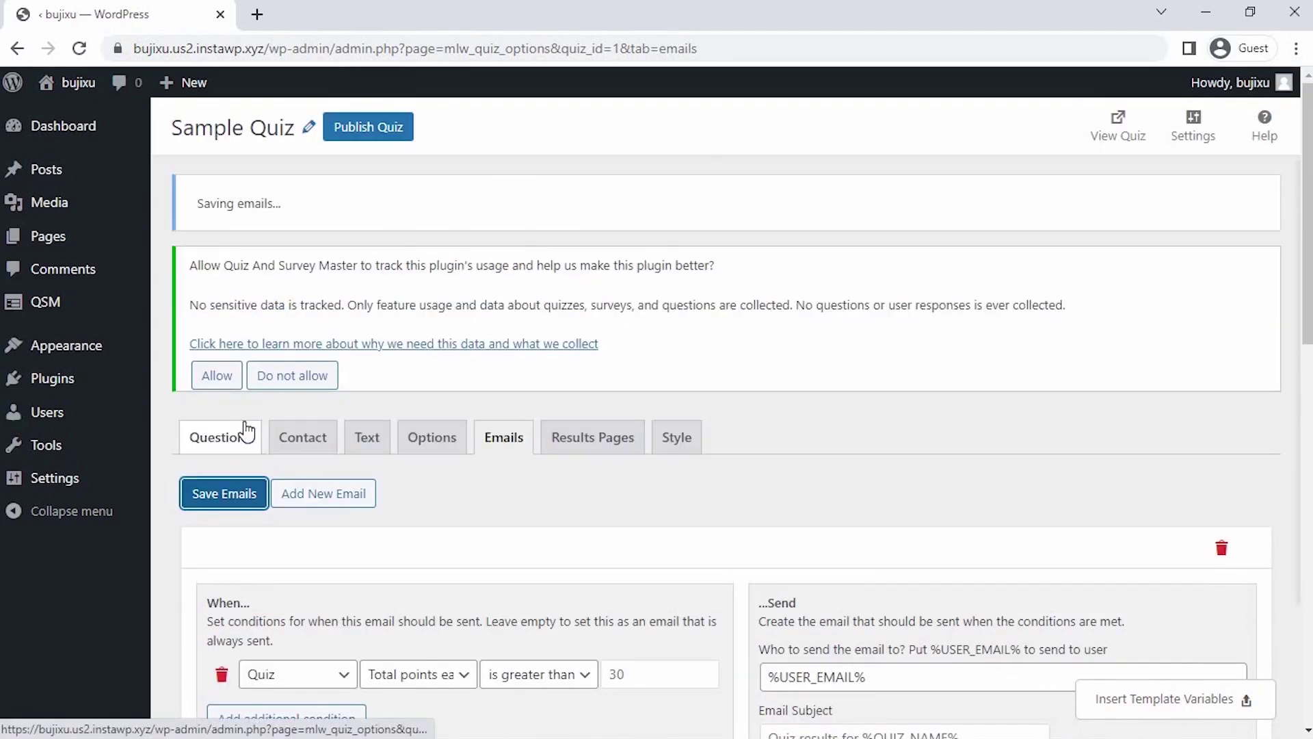
Step: On the results page settings, try an 'is greater than' condition, then delete it
{"action": "left_click", "coordinate": [594, 439]}
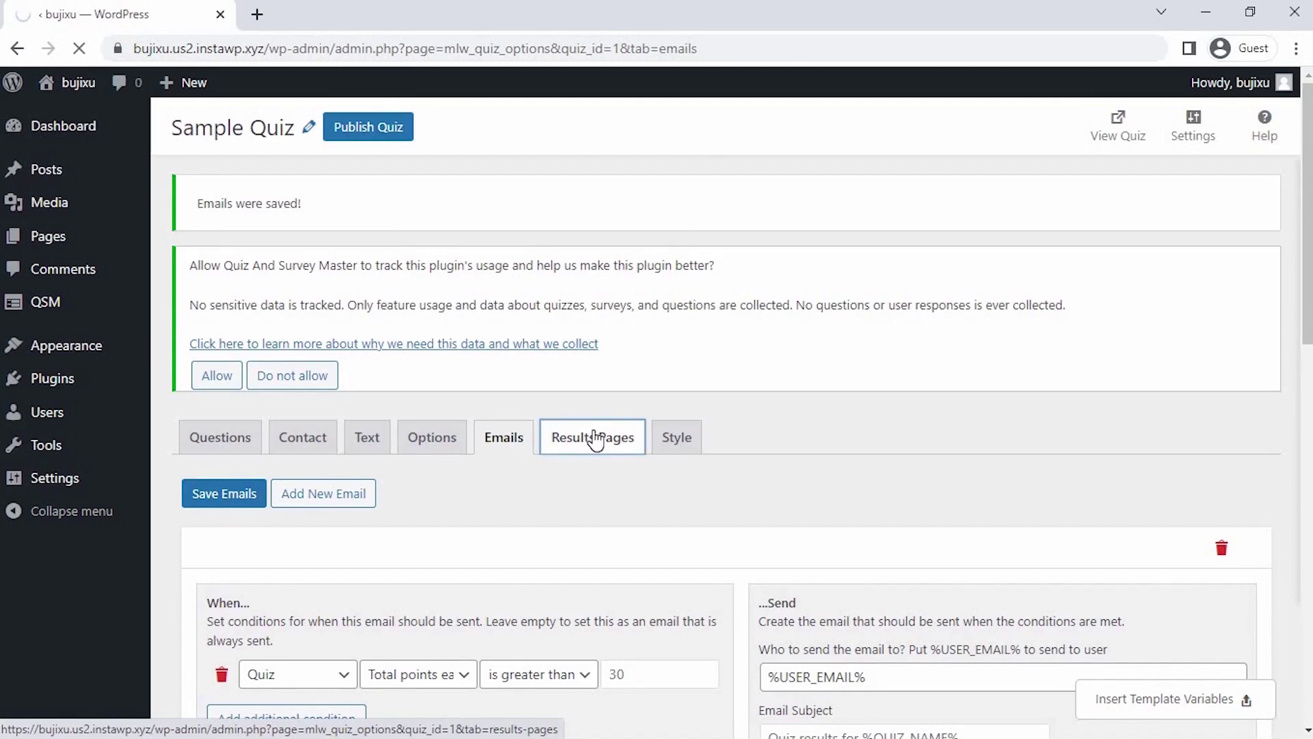
{"action": "scroll", "coordinate": [595, 439], "scroll_direction": "down", "scroll_amount": 1}
{"action": "scroll", "coordinate": [595, 439], "scroll_direction": "down", "scroll_amount": 2}
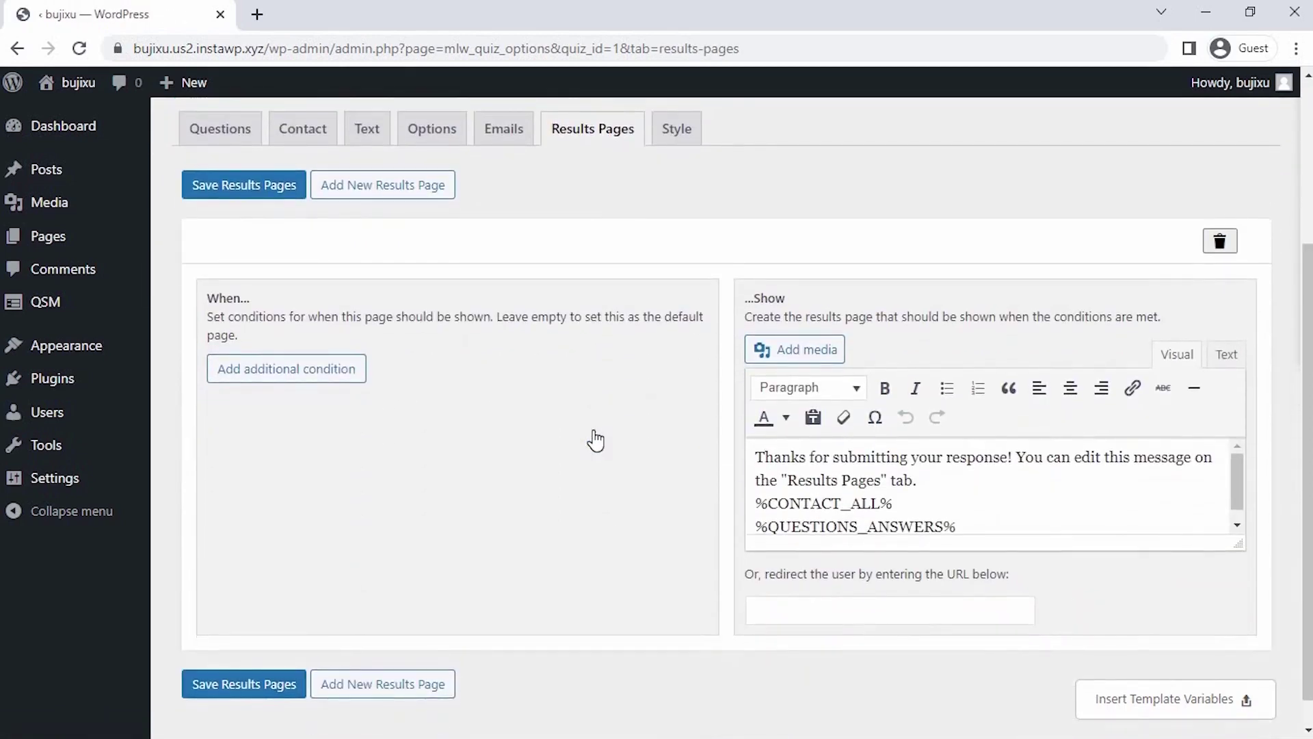
{"action": "left_click", "coordinate": [244, 373]}
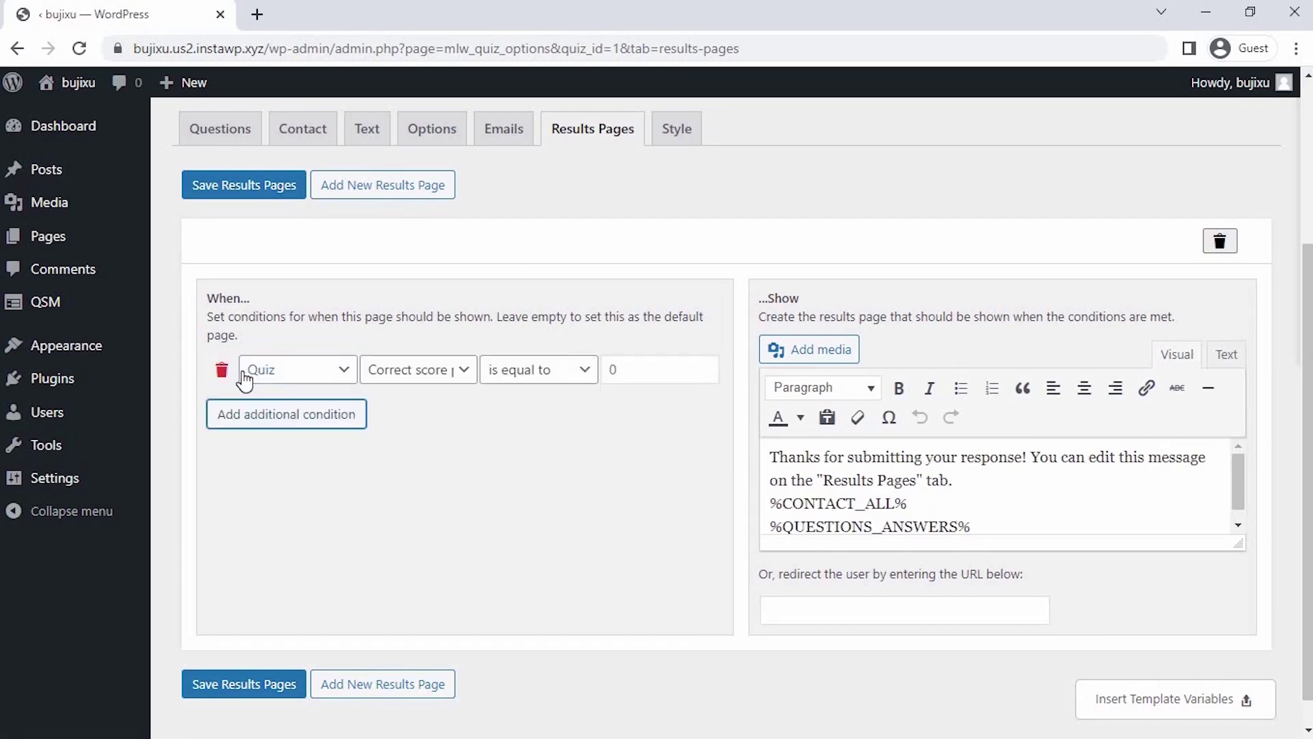
{"action": "left_click", "coordinate": [277, 380]}
{"action": "left_click", "coordinate": [390, 372]}
{"action": "left_click", "coordinate": [390, 372]}
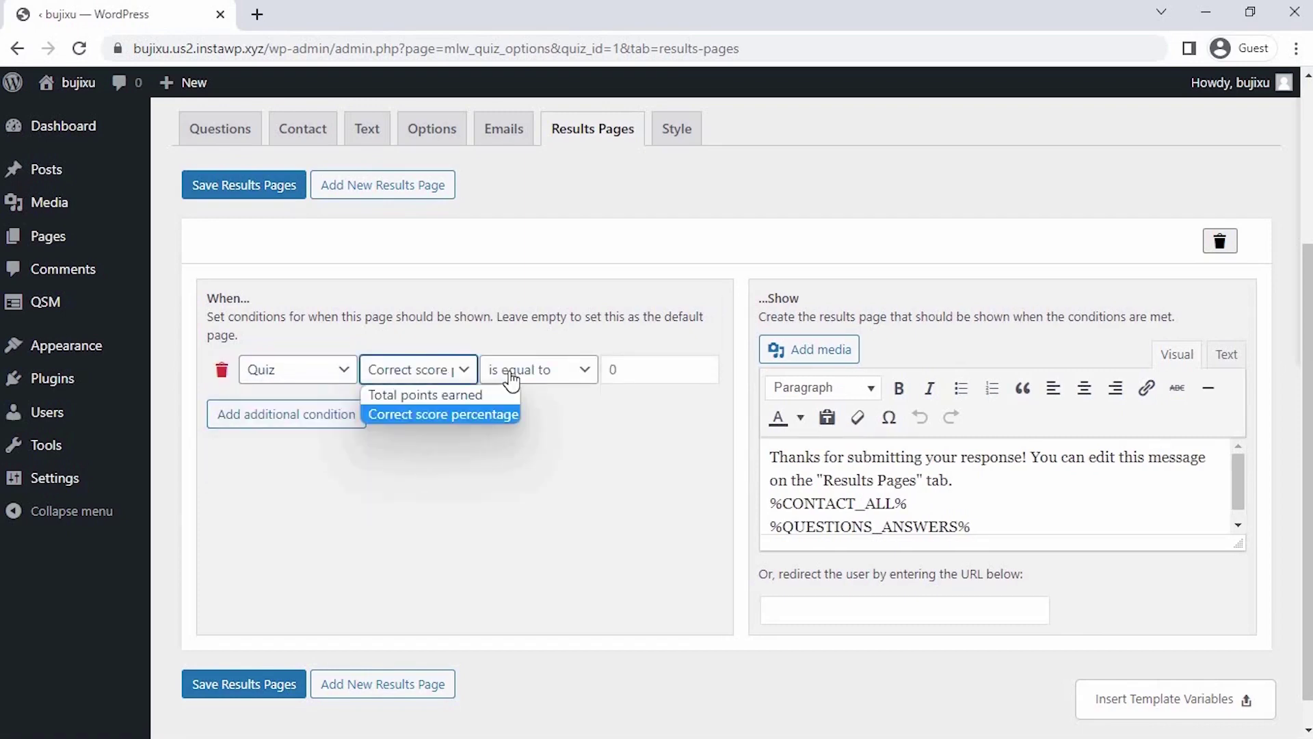
{"action": "left_click", "coordinate": [512, 379]}
{"action": "left_click", "coordinate": [532, 452]}
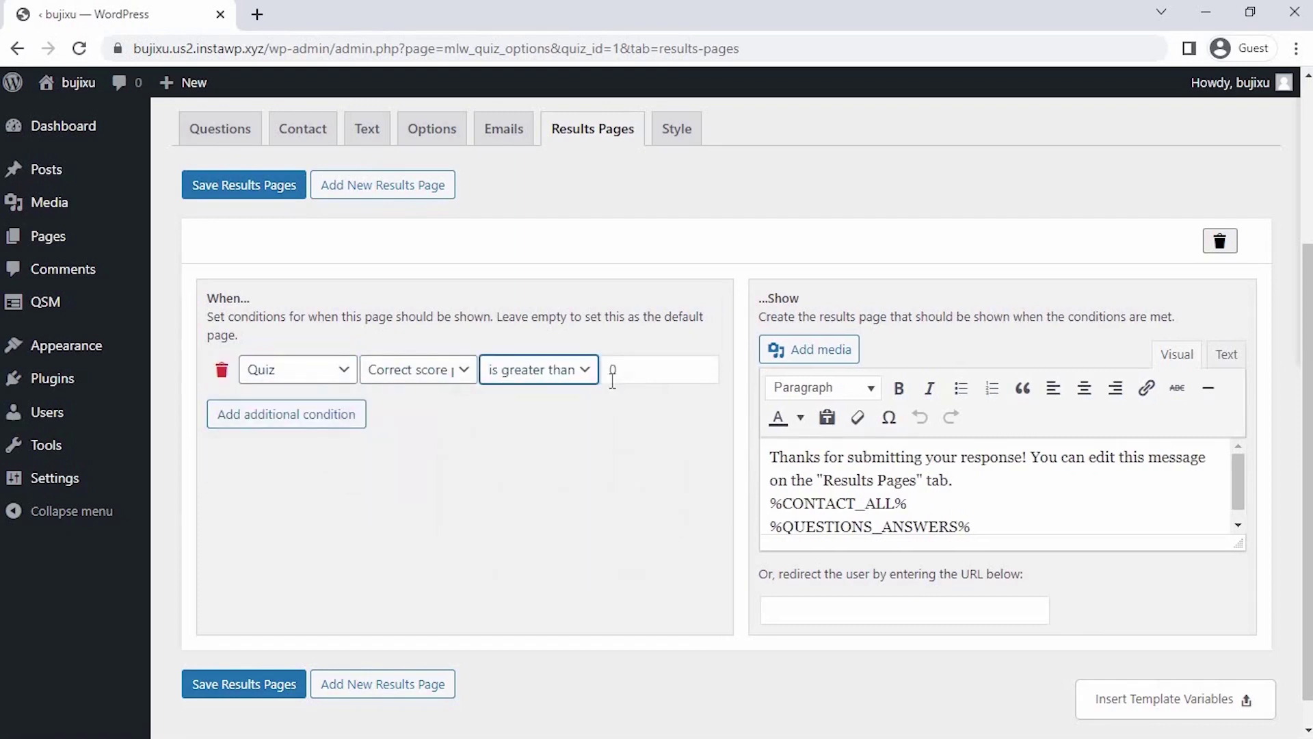
{"action": "left_click", "coordinate": [611, 369]}
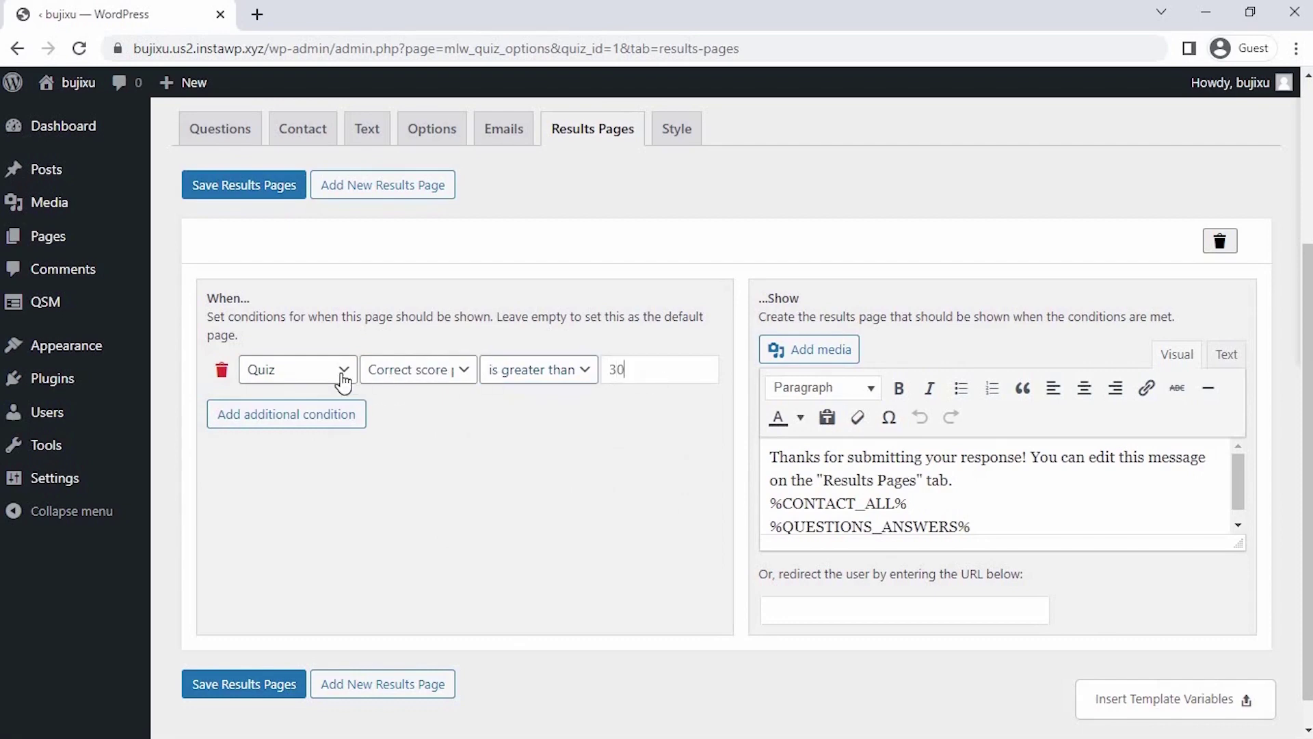
{"action": "left_click", "coordinate": [221, 370]}
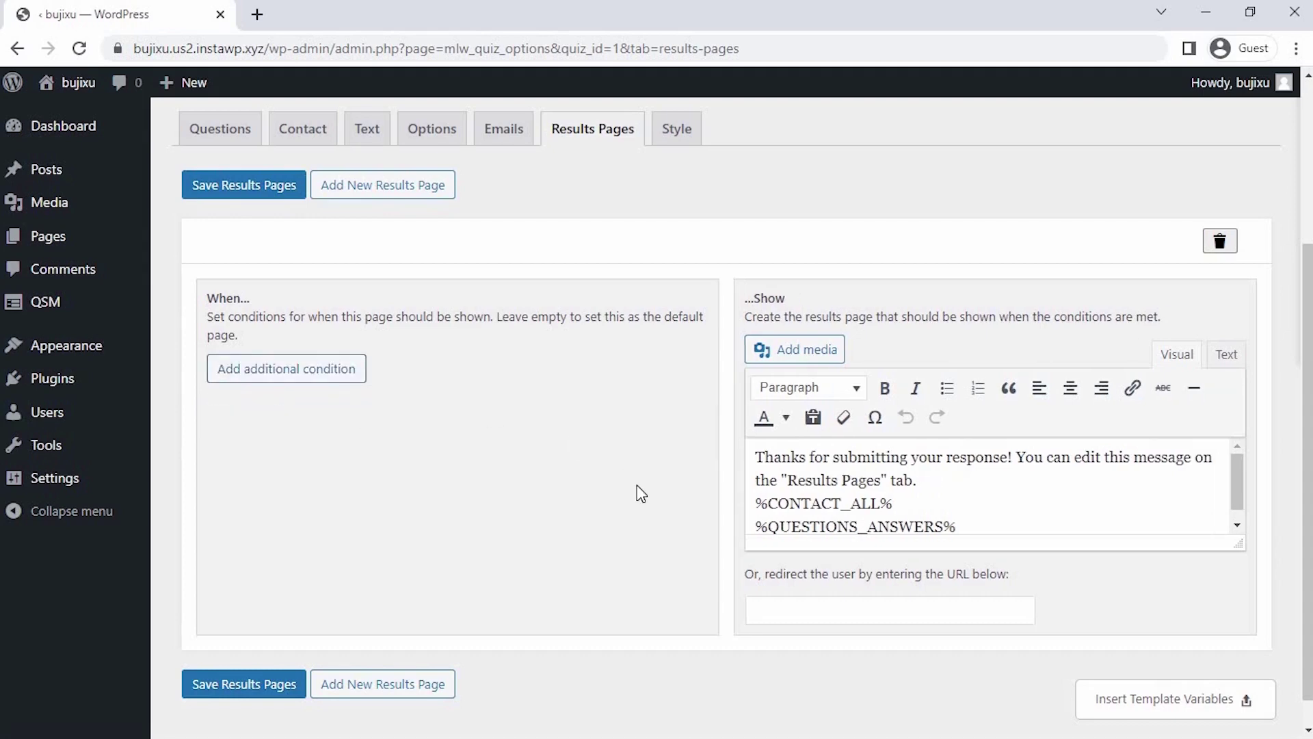
Step: Add %USER_NAME% after 'Thanks' and delete the default editing-hint sentence
{"action": "left_click", "coordinate": [1175, 699]}
{"action": "left_click", "coordinate": [658, 377]}
{"action": "left_click", "coordinate": [1114, 651]}
{"action": "left_click", "coordinate": [807, 457]}
{"action": "type", "text": "%USER_NAME%"}
{"action": "left_click_drag", "start_coordinate": [1142, 457], "coordinate": [1145, 474]}
{"action": "key", "text": "BackSpace"}
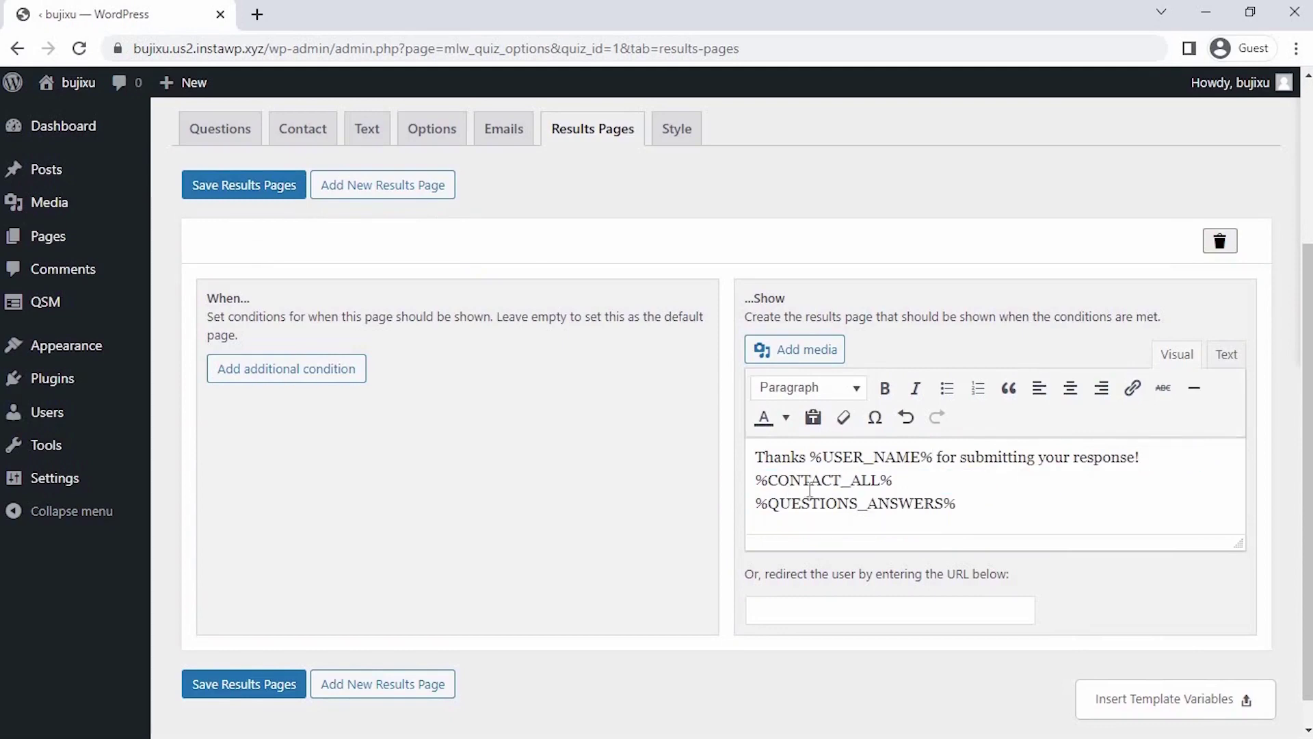
Step: Add the line 'You got %POINT_SCORE% out of 30.' and save the results page
{"action": "key", "text": "Return"}
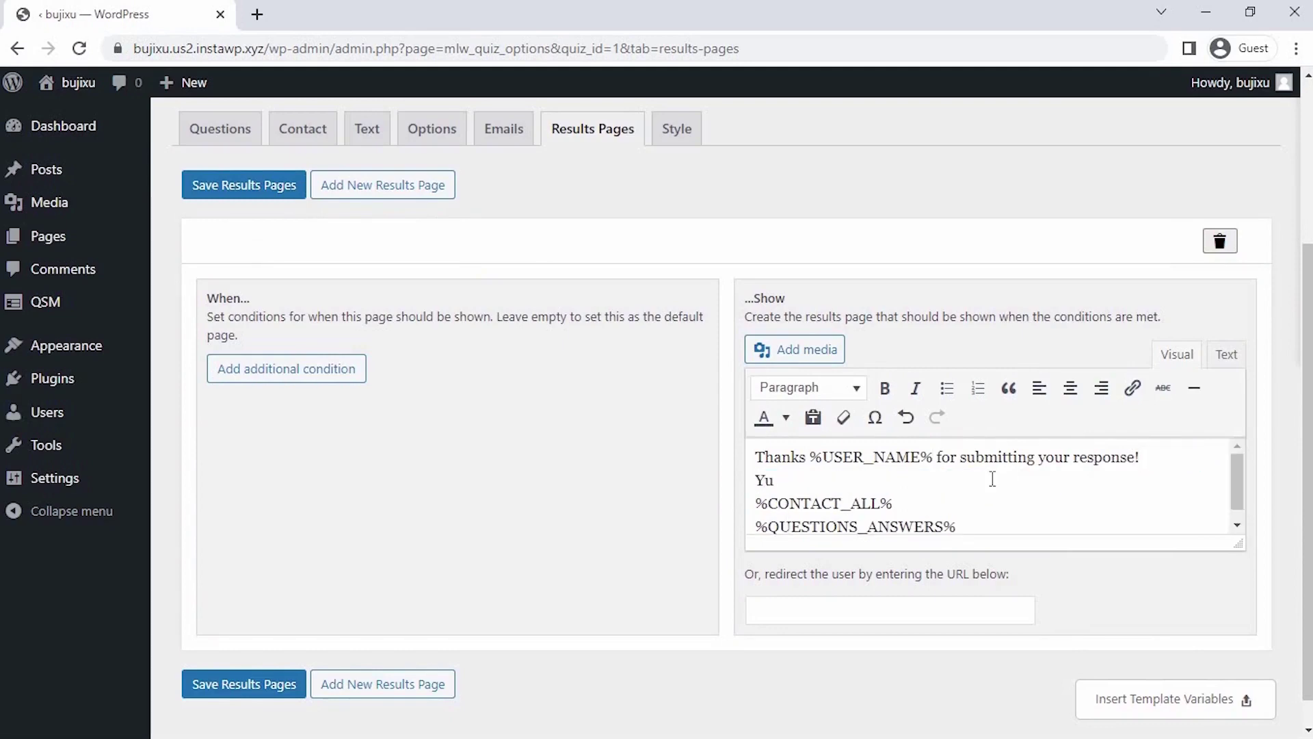
{"action": "type", "text": "You got"}
{"action": "left_click", "coordinate": [1180, 704]}
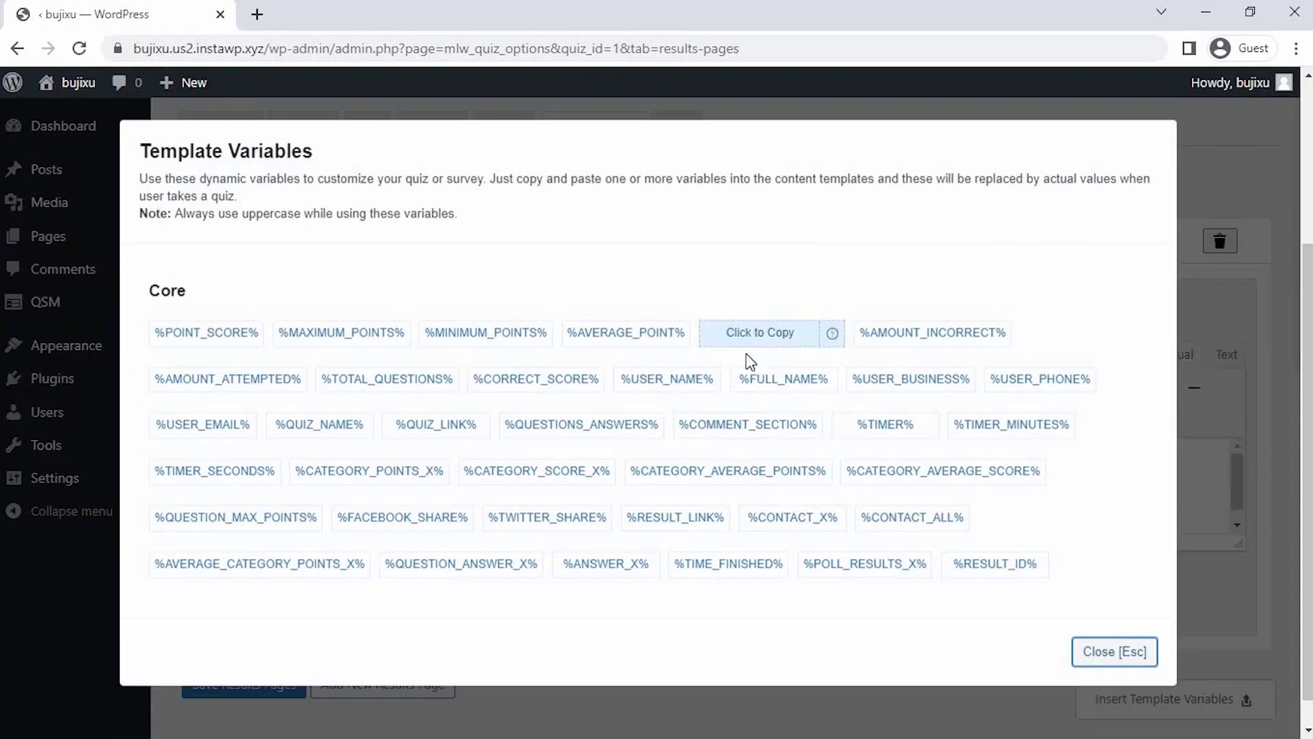
{"action": "left_click", "coordinate": [1121, 663]}
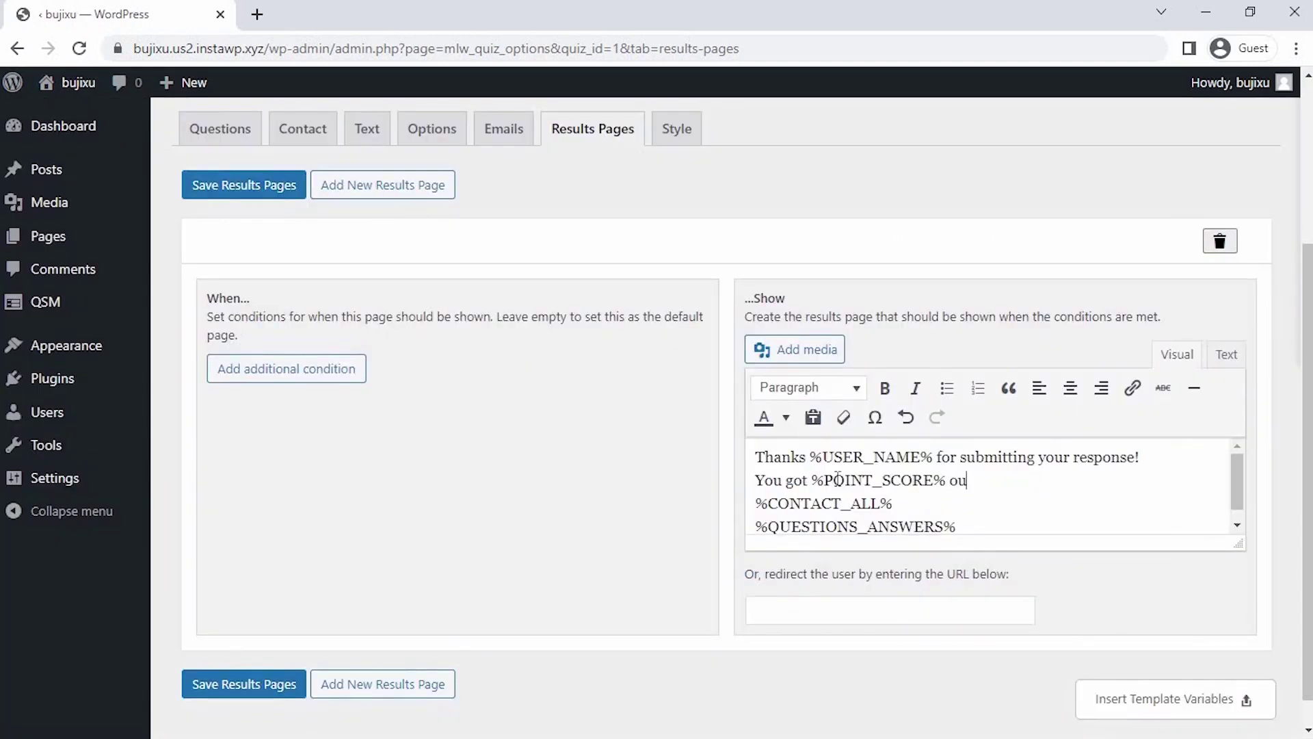
{"action": "type", "text": "out of 30."}
{"action": "left_click", "coordinate": [281, 186]}
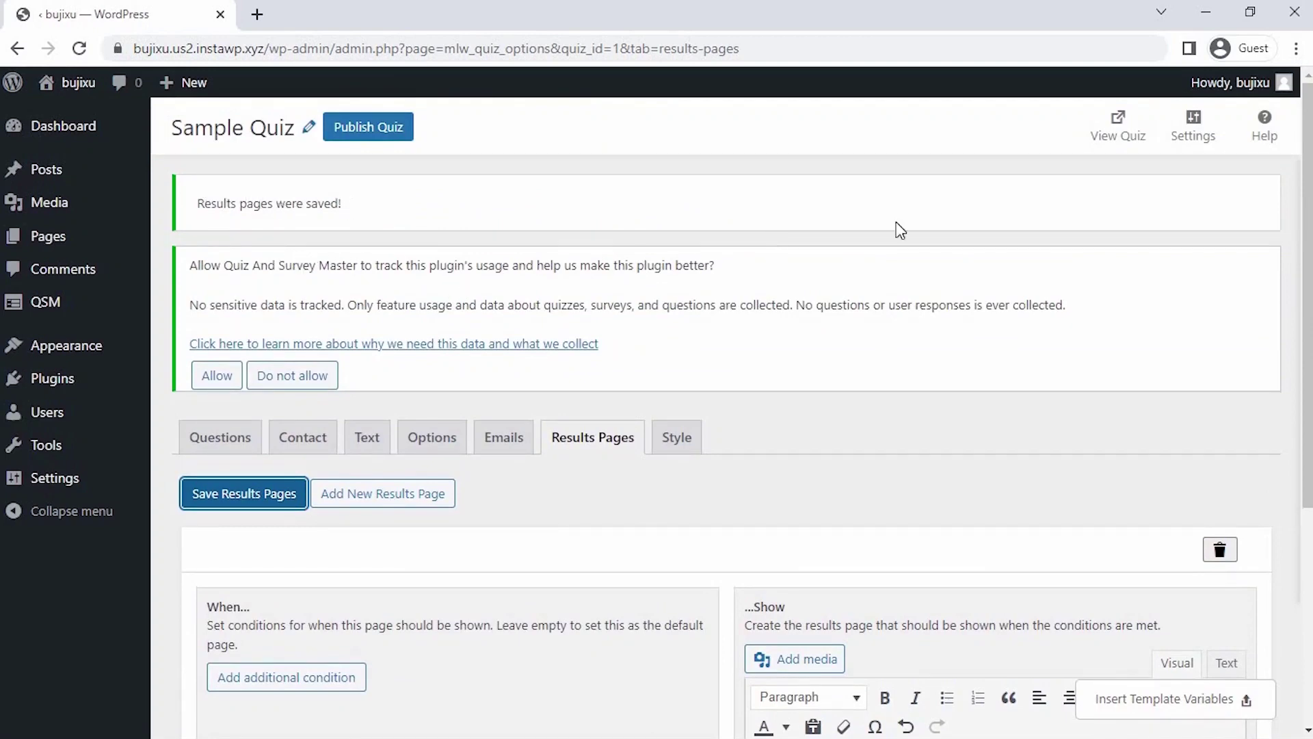
Step: Preview the live Sample Quiz page, then return to the quiz's Style theme list
{"action": "left_click", "coordinate": [1115, 137]}
{"action": "scroll", "coordinate": [1134, 253], "scroll_direction": "down", "scroll_amount": 4}
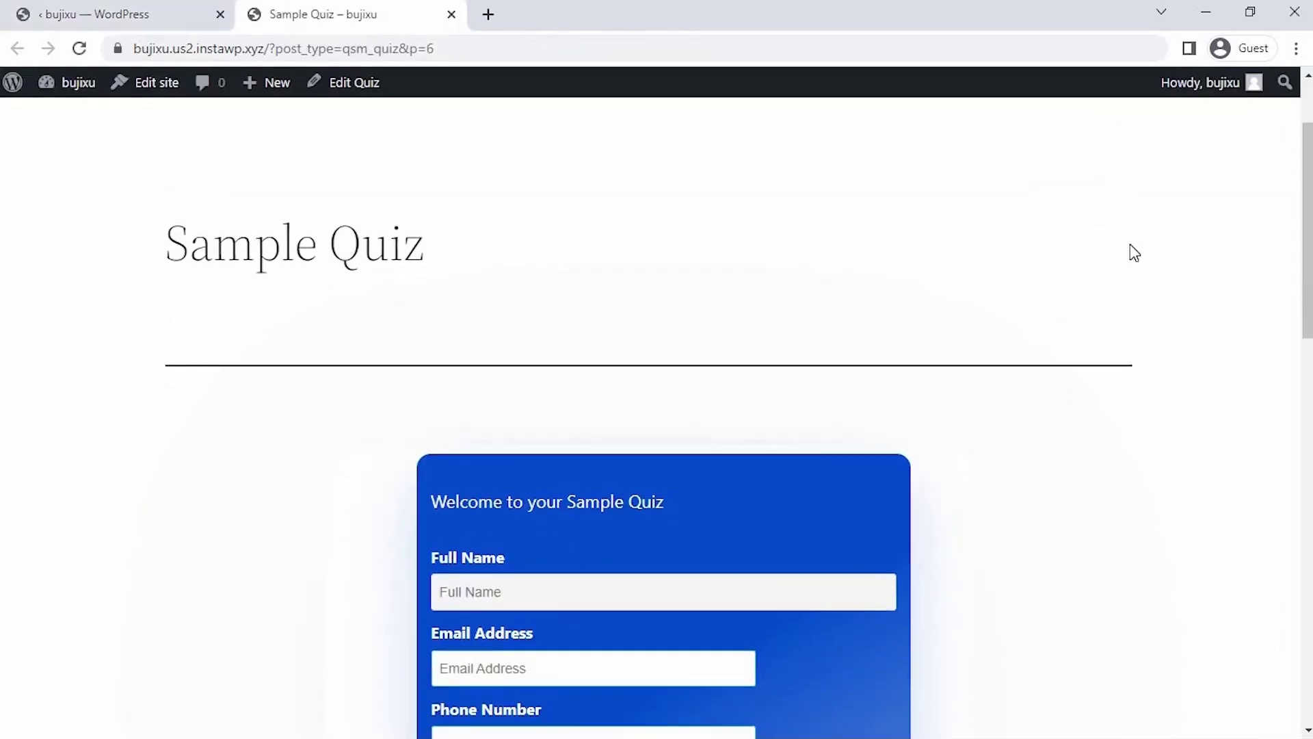
{"action": "scroll", "coordinate": [1134, 253], "scroll_direction": "up", "scroll_amount": 3}
{"action": "scroll", "coordinate": [1134, 253], "scroll_direction": "up", "scroll_amount": 1}
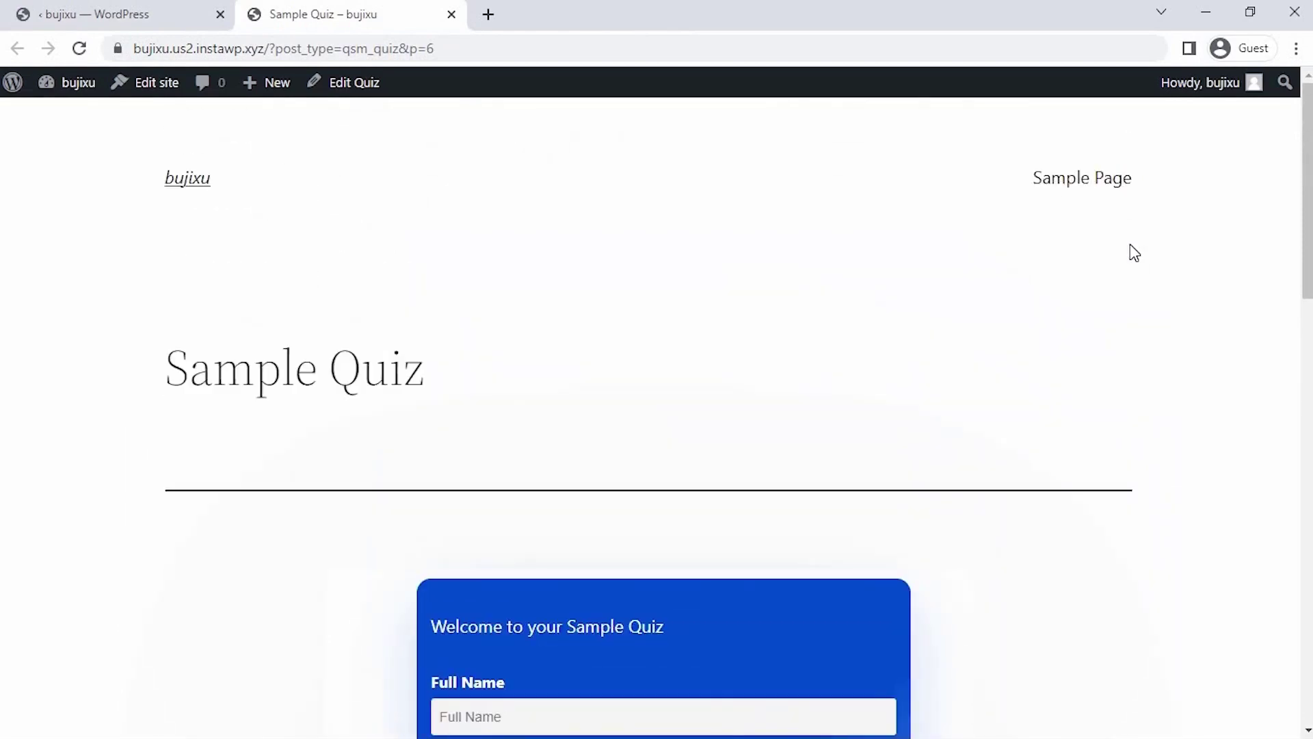
{"action": "left_click", "coordinate": [451, 14]}
{"action": "left_click", "coordinate": [684, 450]}
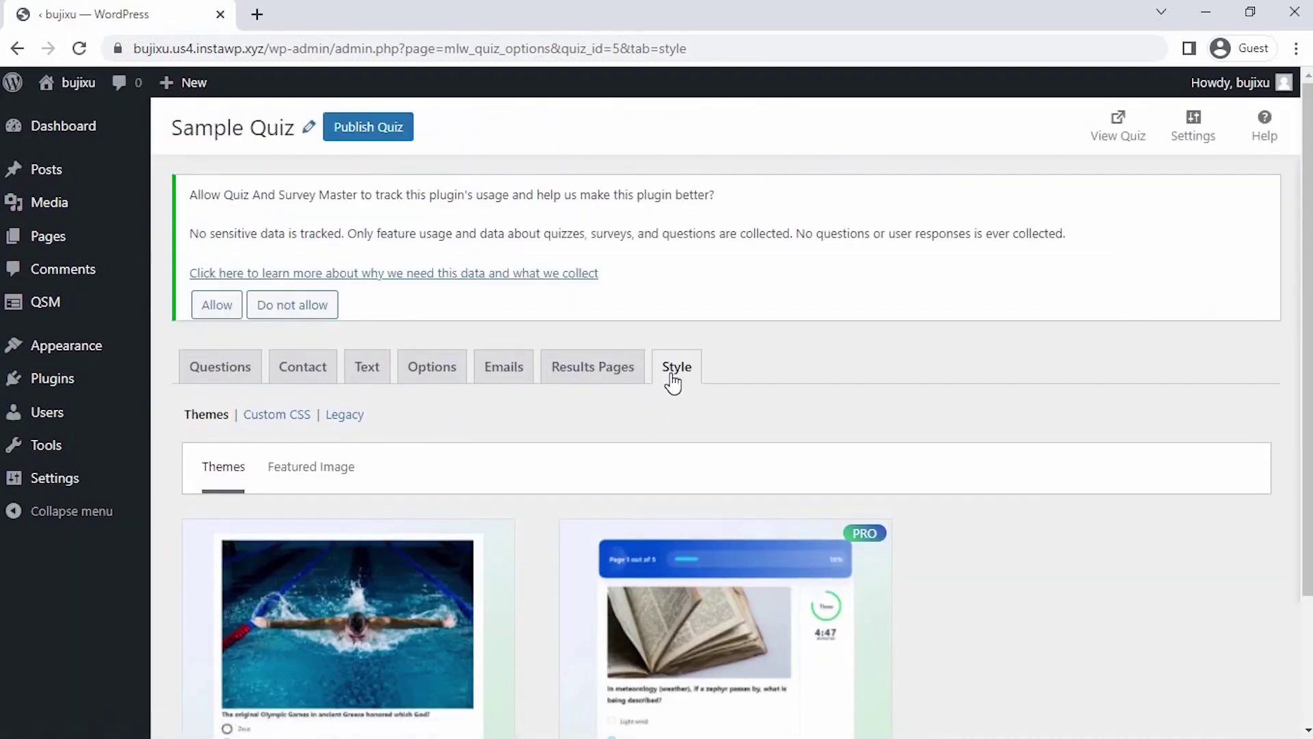
Step: Try the Default Theme, then activate the Pool theme and open its colour customization
{"action": "scroll", "coordinate": [673, 383], "scroll_direction": "down", "scroll_amount": 3}
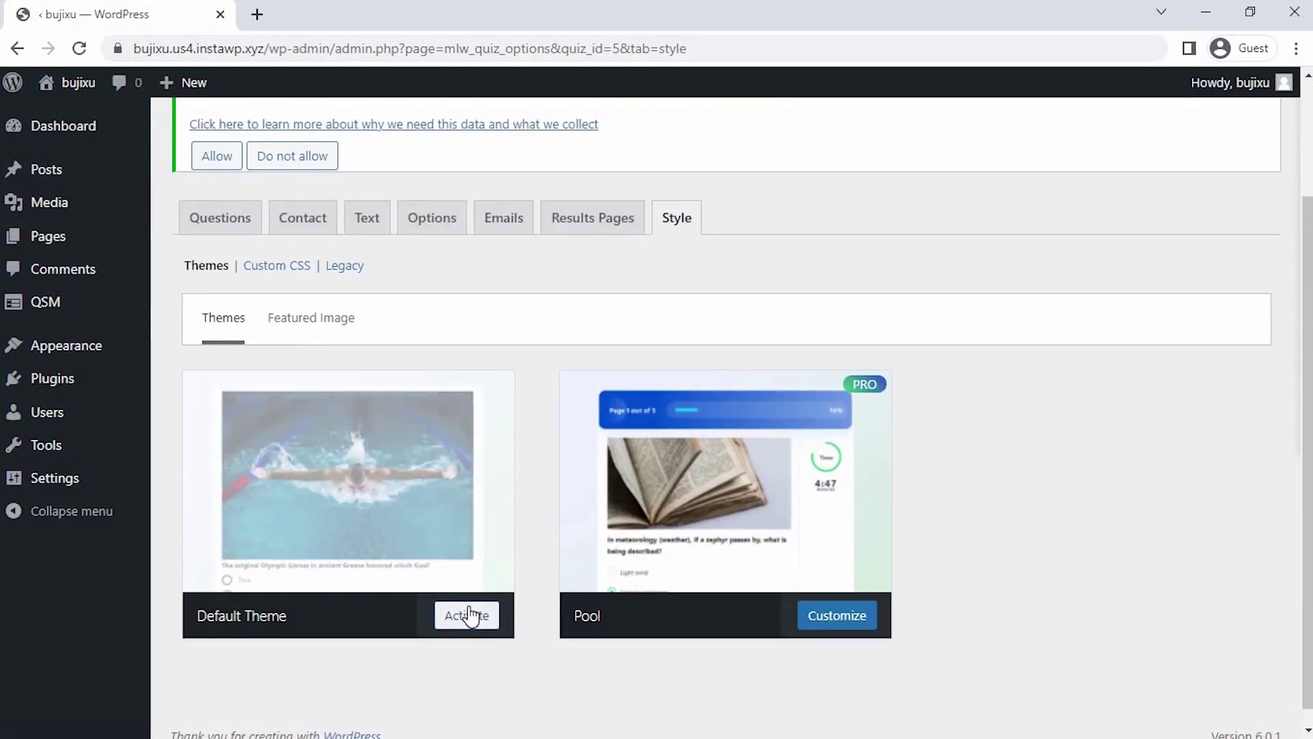
{"action": "left_click", "coordinate": [469, 616]}
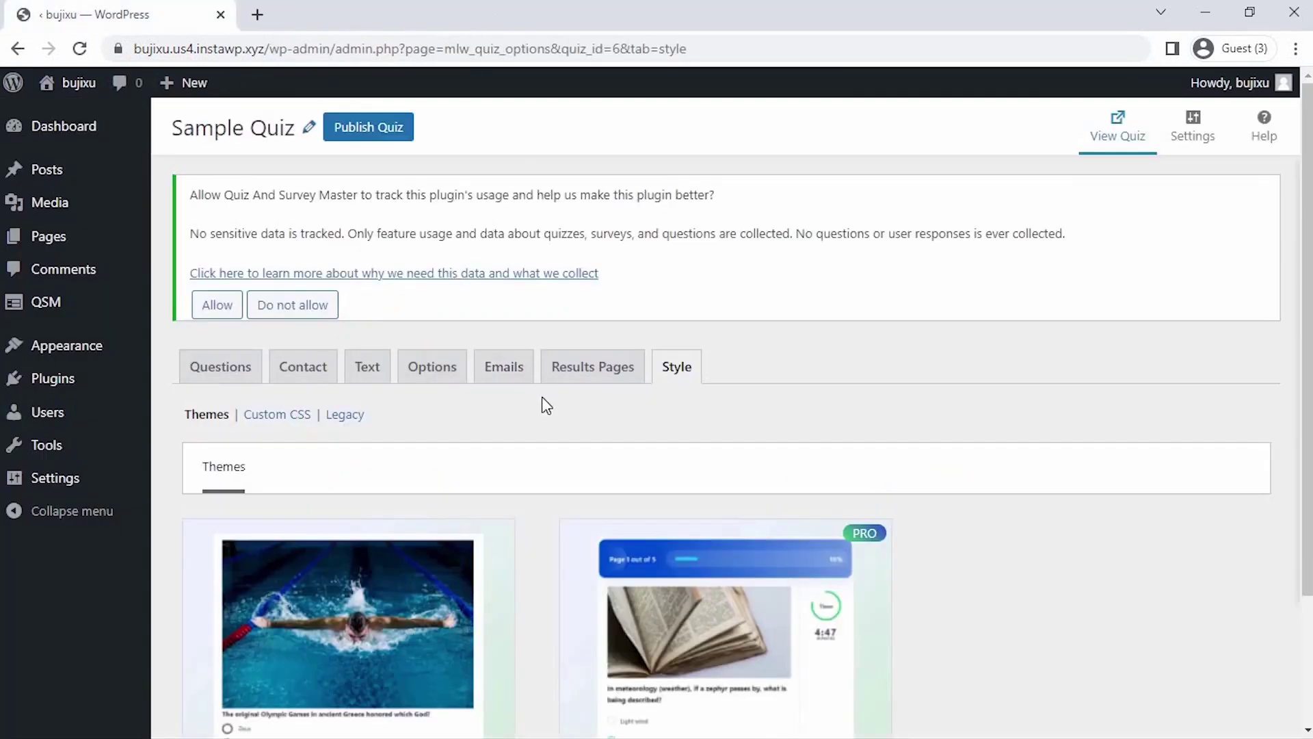
{"action": "scroll", "coordinate": [546, 405], "scroll_direction": "down", "scroll_amount": 2}
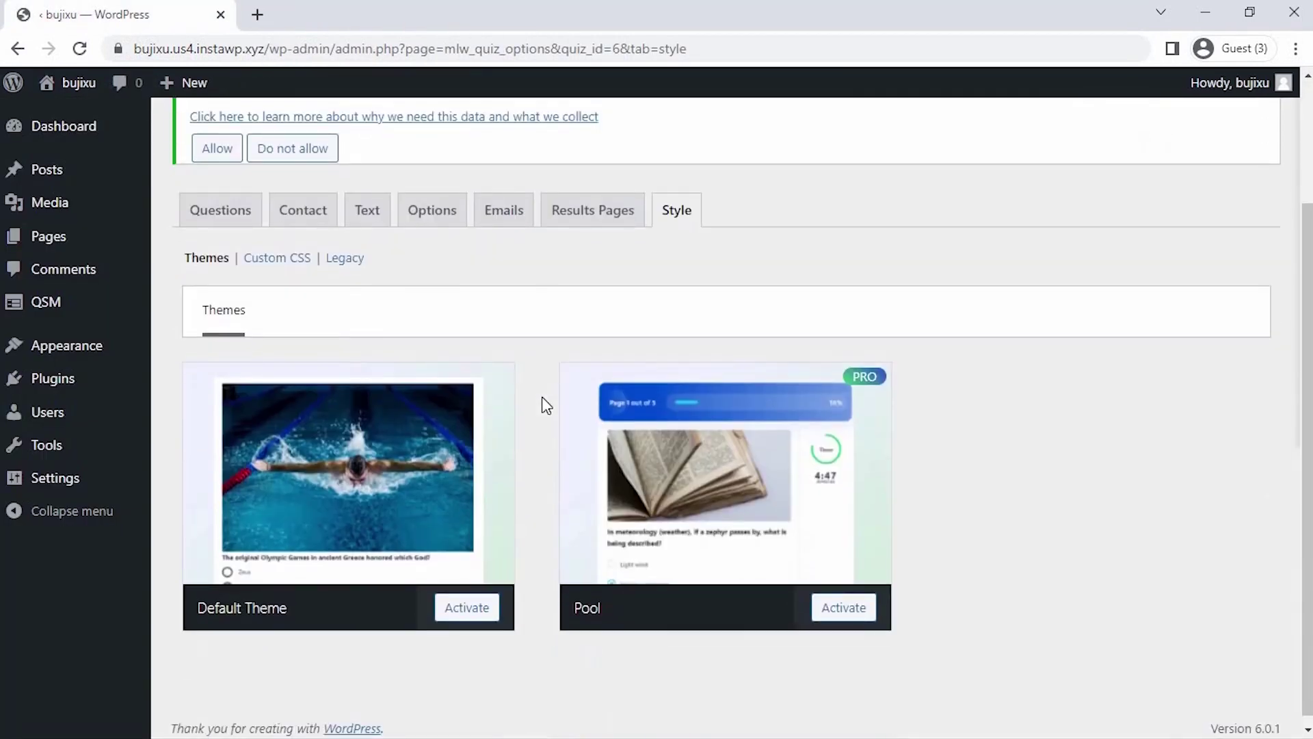
{"action": "left_click", "coordinate": [836, 608]}
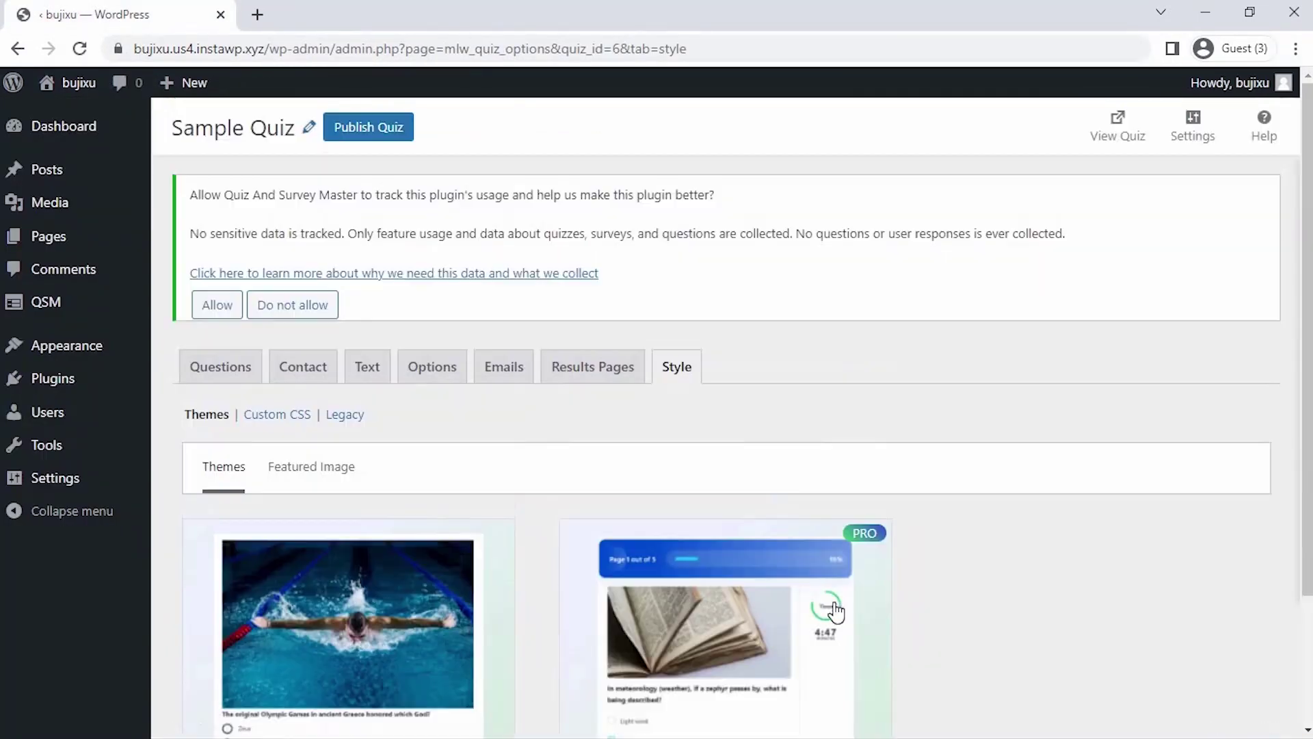
{"action": "scroll", "coordinate": [836, 611], "scroll_direction": "down", "scroll_amount": 2}
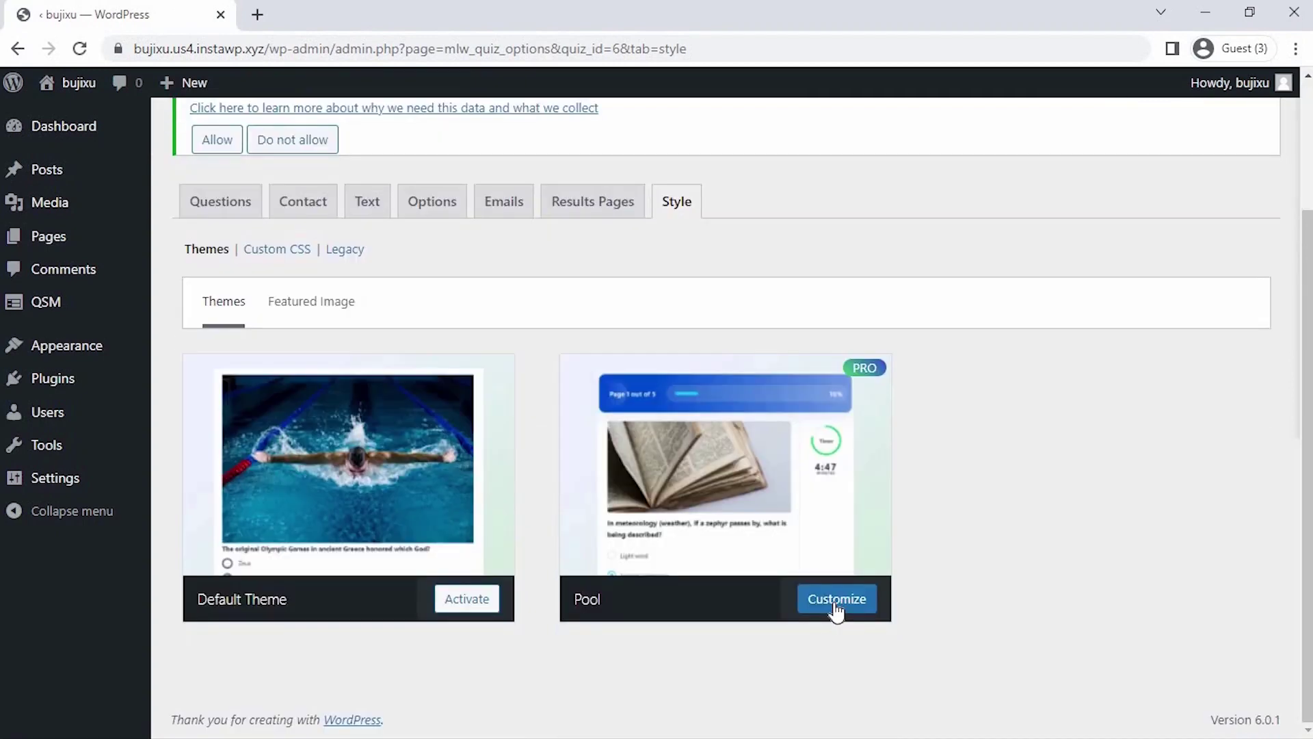
{"action": "left_click", "coordinate": [836, 601]}
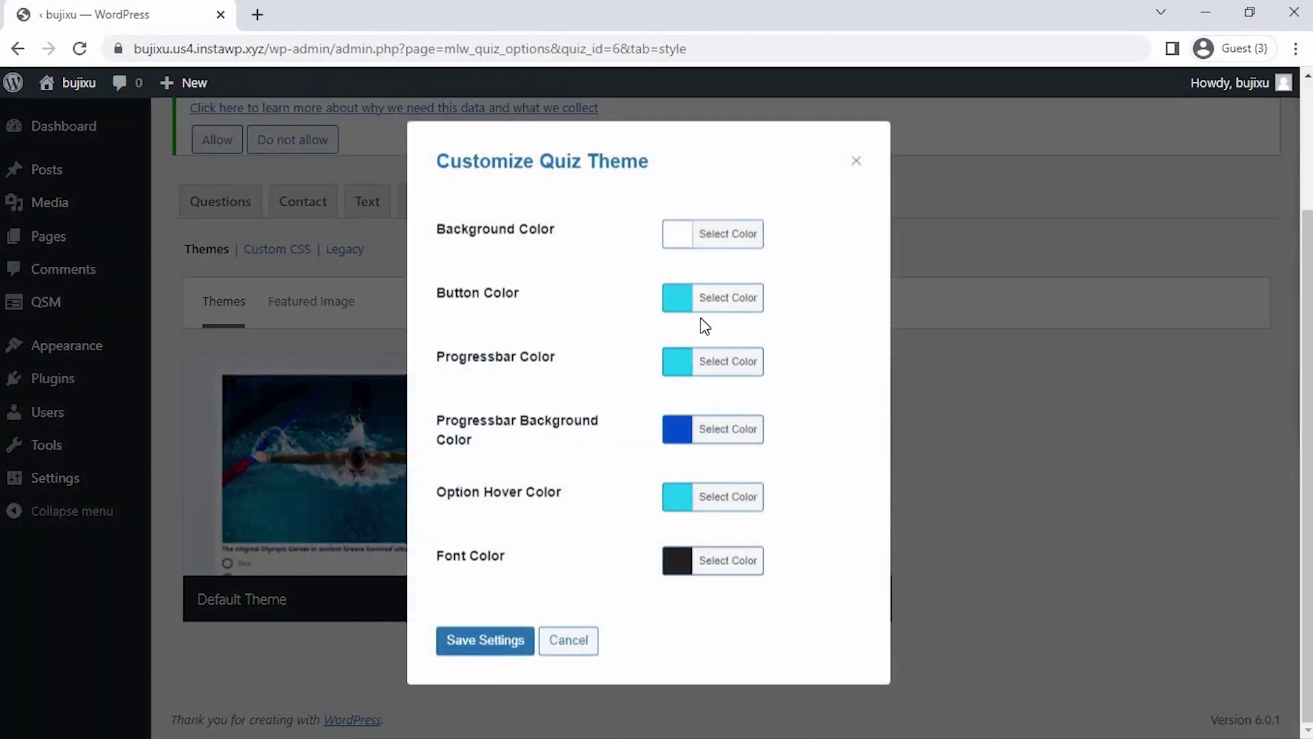
Step: Set a cream quiz background and a mint button colour (#26efd8)
{"action": "left_click", "coordinate": [752, 240]}
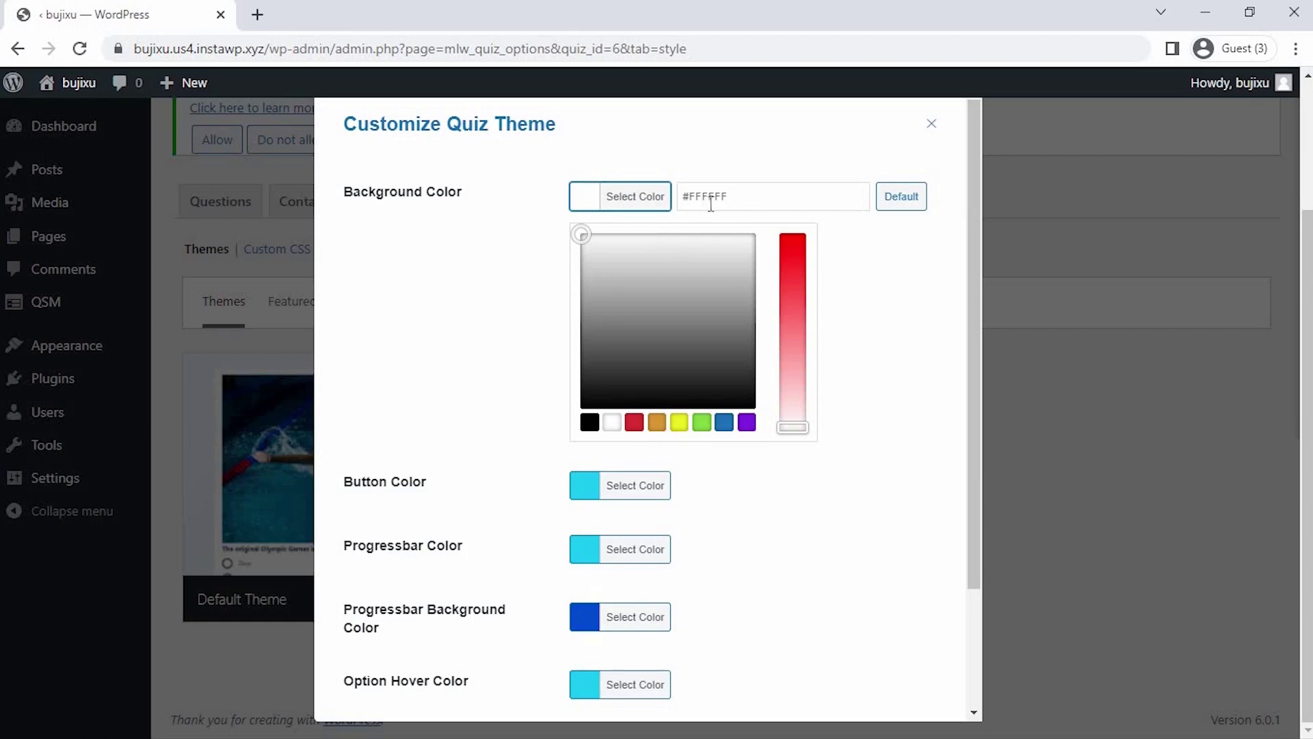
{"action": "left_click_drag", "start_coordinate": [726, 200], "coordinate": [692, 209]}
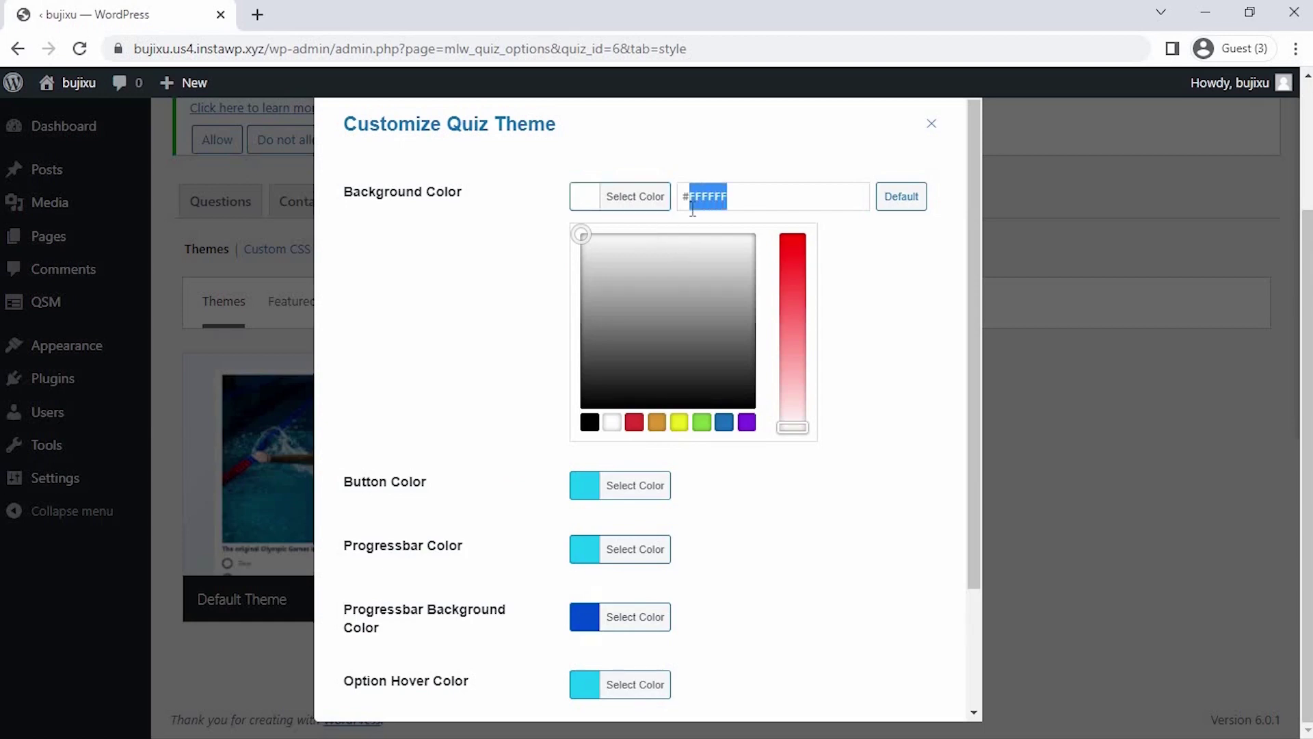
{"action": "left_click", "coordinate": [792, 402]}
{"action": "left_click", "coordinate": [611, 239]}
{"action": "left_click", "coordinate": [636, 485]}
{"action": "left_click", "coordinate": [793, 336]}
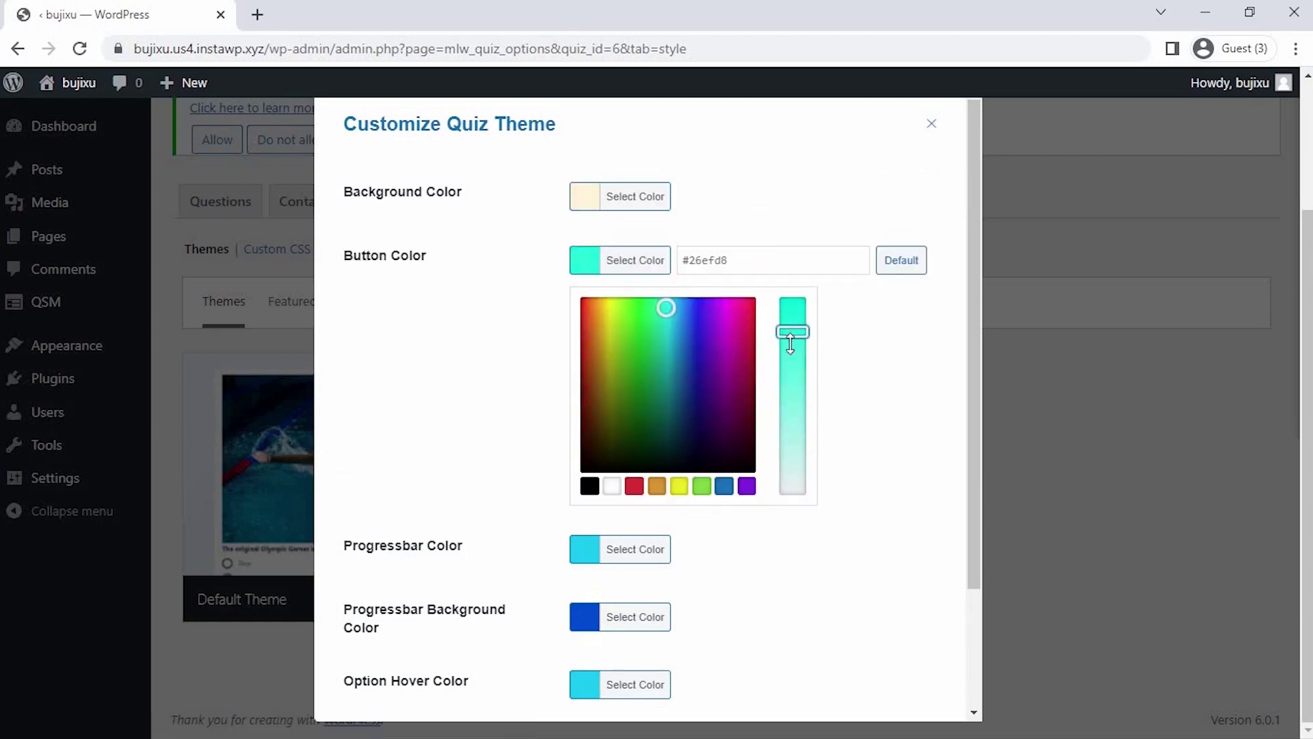
Step: Deepen the progress bar colours, set option hover to mint #1af2e7, and save
{"action": "left_click", "coordinate": [635, 549]}
{"action": "left_click", "coordinate": [680, 373]}
{"action": "left_click", "coordinate": [635, 617]}
{"action": "left_click", "coordinate": [689, 390]}
{"action": "left_click", "coordinate": [633, 595]}
{"action": "left_click", "coordinate": [665, 426]}
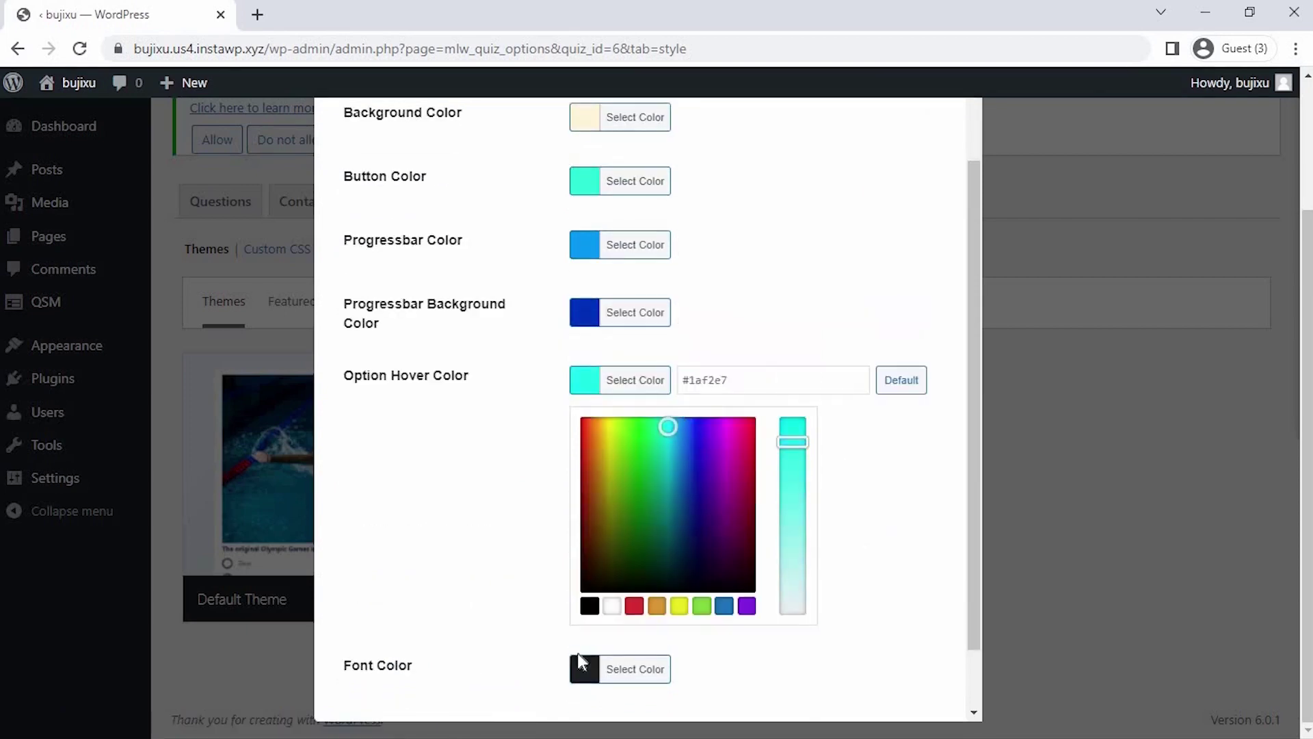
{"action": "left_click", "coordinate": [589, 668]}
{"action": "left_click", "coordinate": [621, 625]}
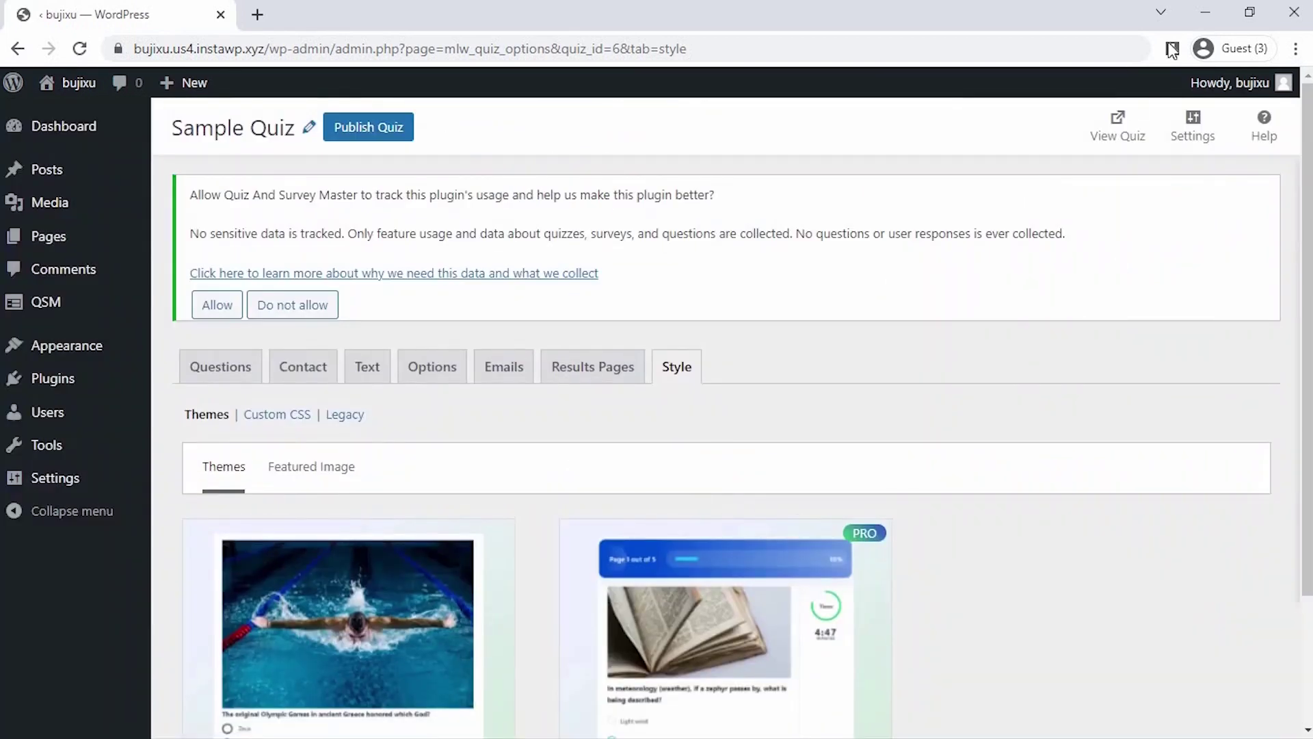
Step: Preview the live Sample Quiz page in a new tab, then close it
{"action": "left_click", "coordinate": [1109, 140]}
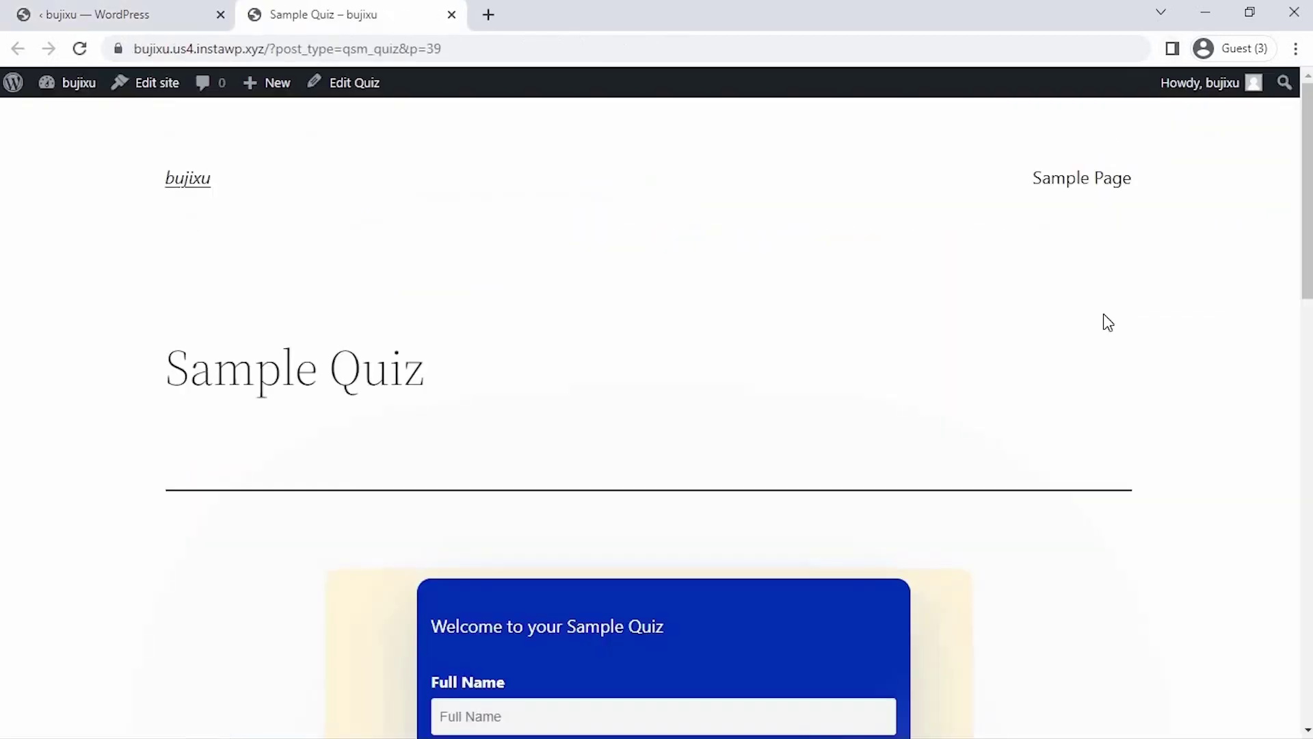
{"action": "scroll", "coordinate": [1108, 321], "scroll_direction": "down", "scroll_amount": 6}
{"action": "scroll", "coordinate": [1097, 350], "scroll_direction": "up", "scroll_amount": 3}
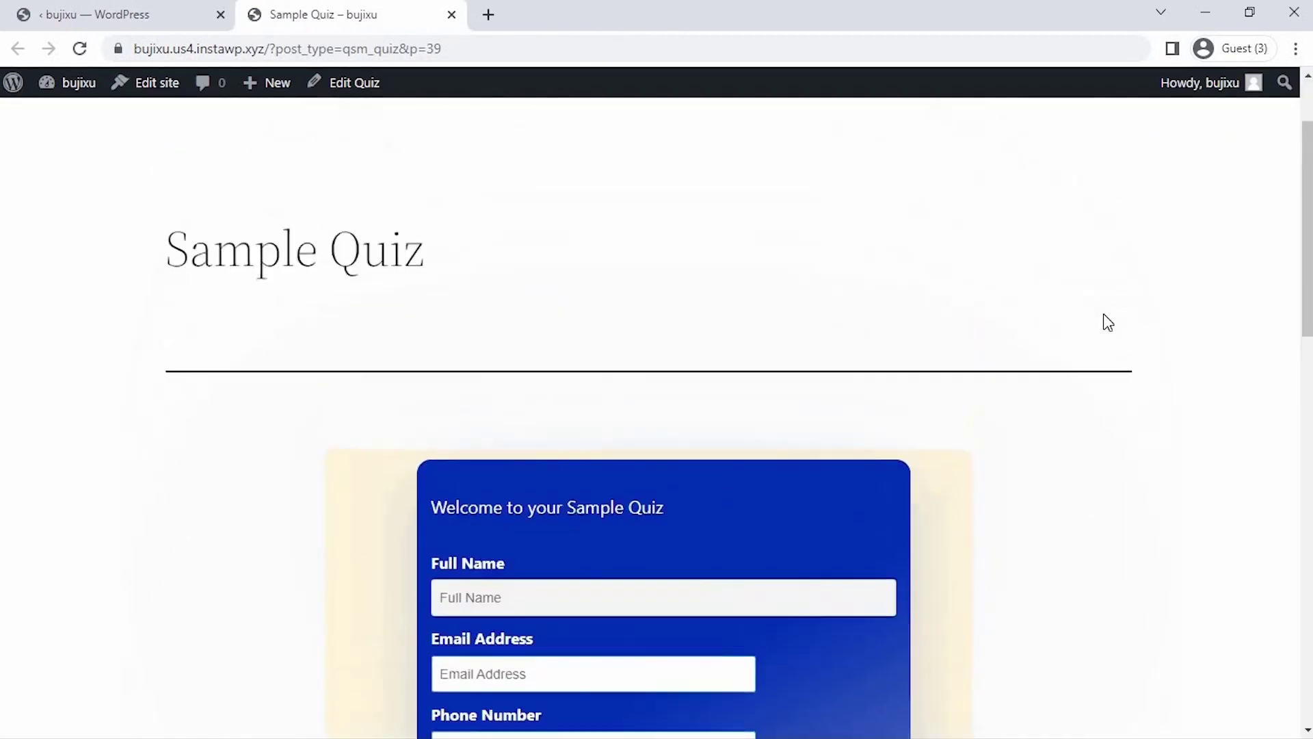
{"action": "scroll", "coordinate": [1098, 350], "scroll_direction": "up", "scroll_amount": 2}
{"action": "left_click", "coordinate": [452, 14]}
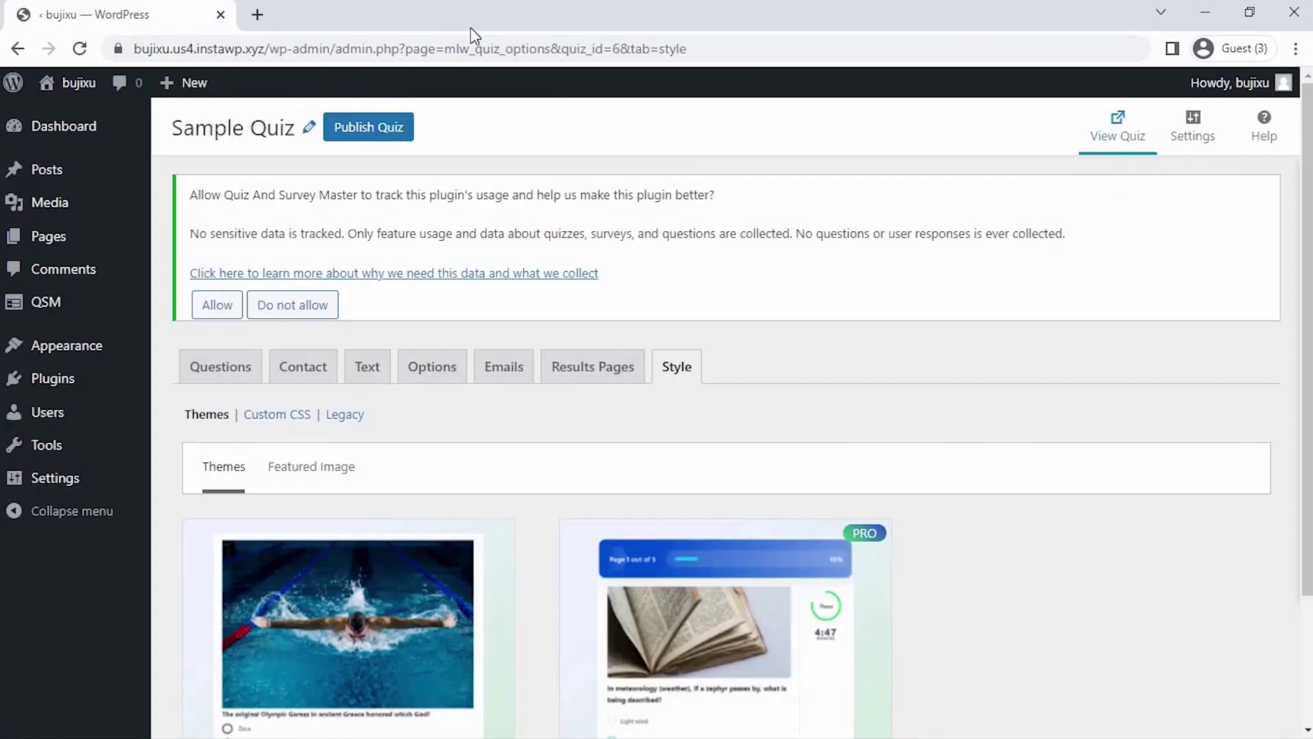
Step: Publish Sample Quiz from the top of the quiz editor
{"action": "scroll", "coordinate": [526, 130], "scroll_direction": "down", "scroll_amount": 1}
{"action": "scroll", "coordinate": [527, 130], "scroll_direction": "down", "scroll_amount": 2}
{"action": "scroll", "coordinate": [525, 129], "scroll_direction": "up", "scroll_amount": 3}
{"action": "left_click", "coordinate": [357, 138]}
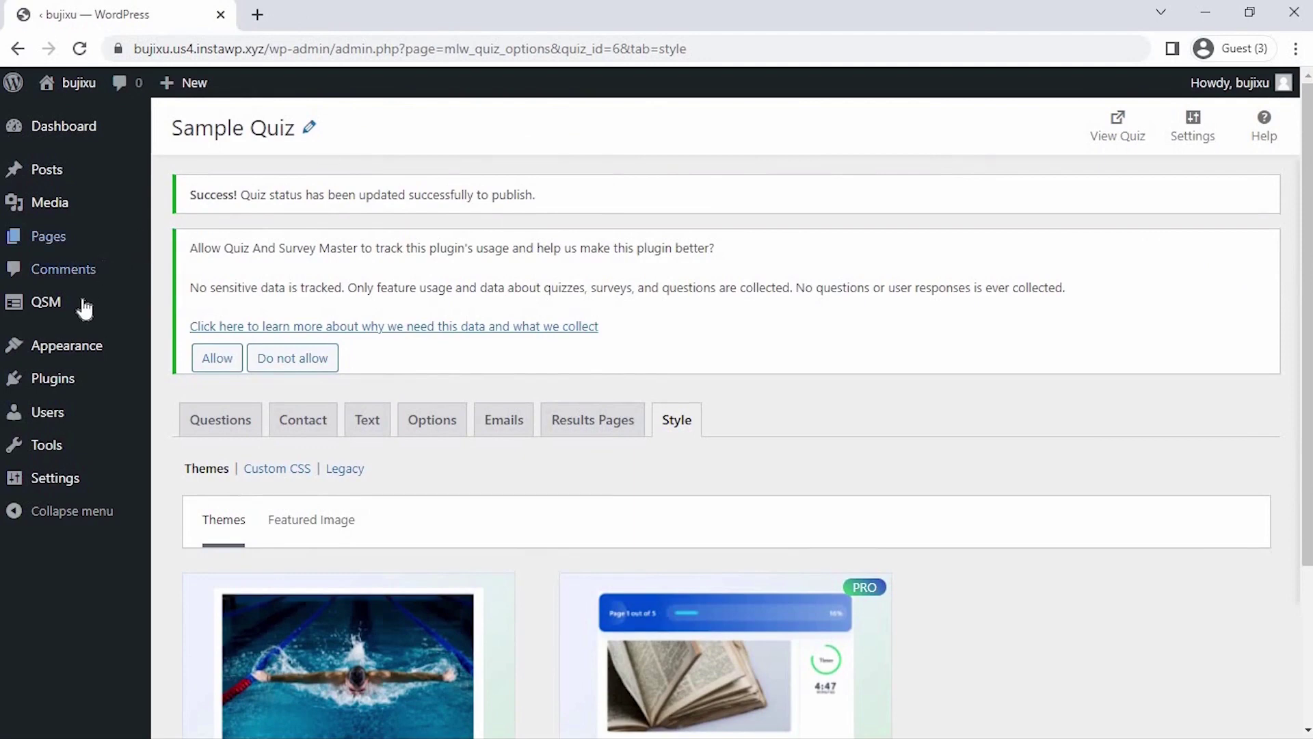
Step: From QSM's Quizzes & Surveys list, copy Sample Quiz's embed shortcode [qsm quiz=6]
{"action": "mouse_move", "coordinate": [81, 303]}
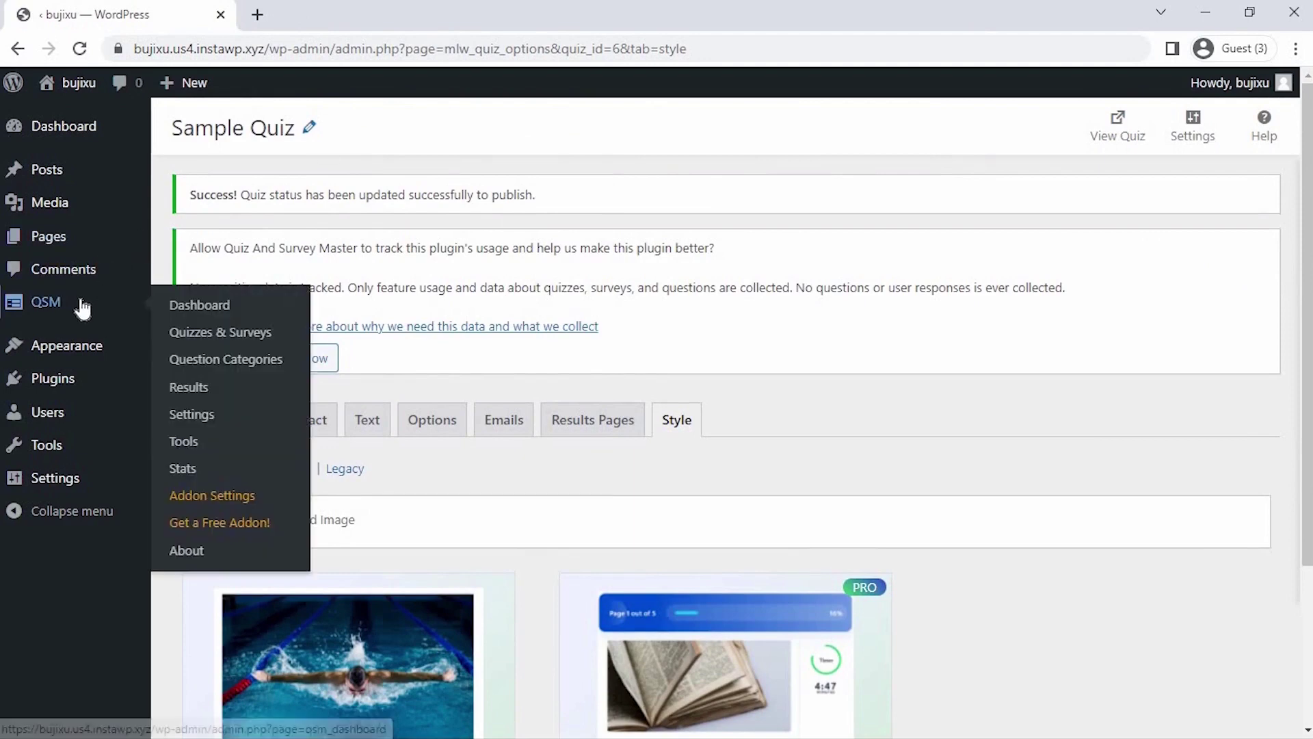
{"action": "left_click", "coordinate": [190, 336]}
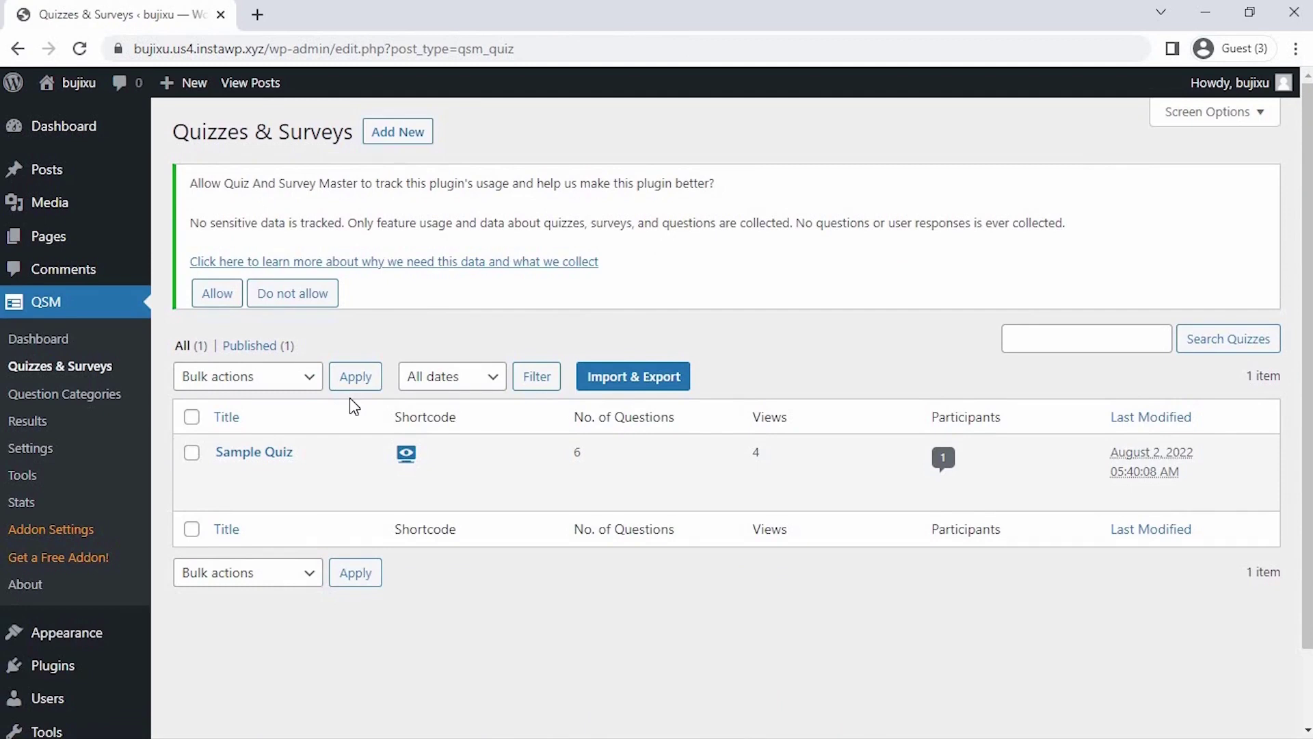
{"action": "mouse_move", "coordinate": [440, 453]}
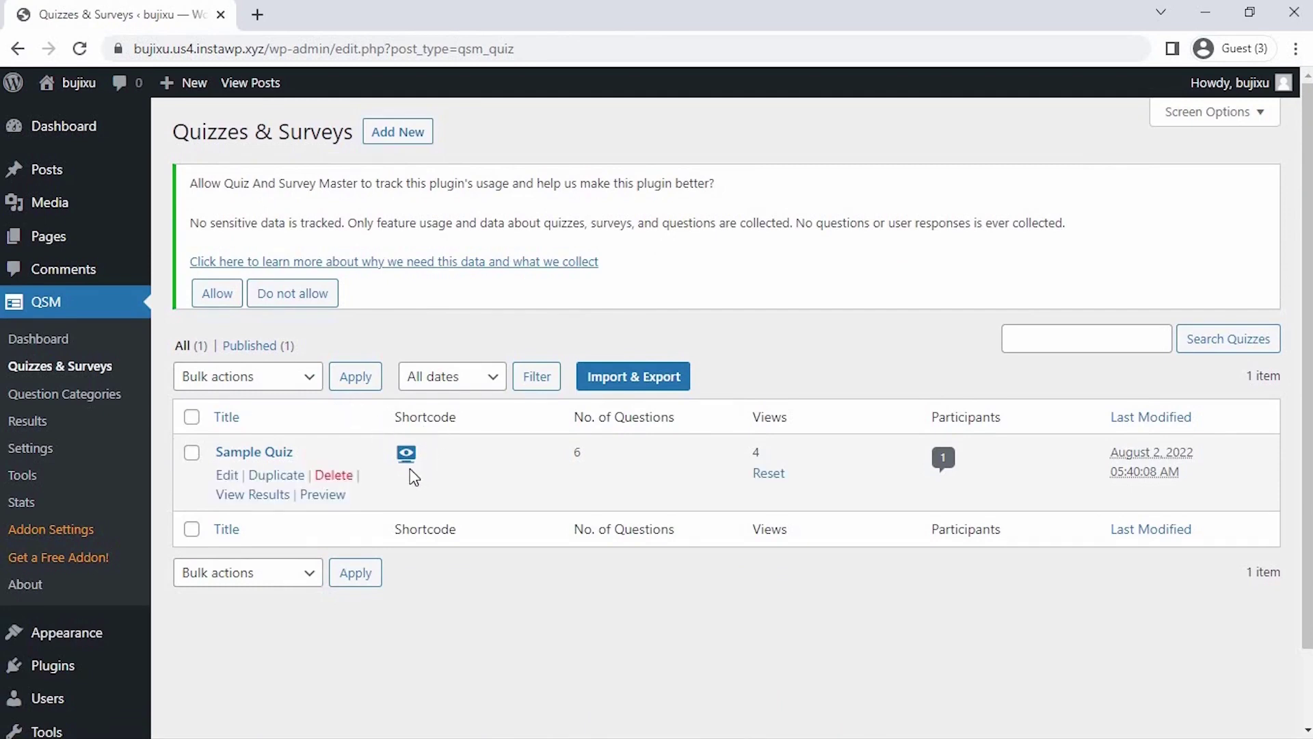
{"action": "left_click", "coordinate": [406, 453]}
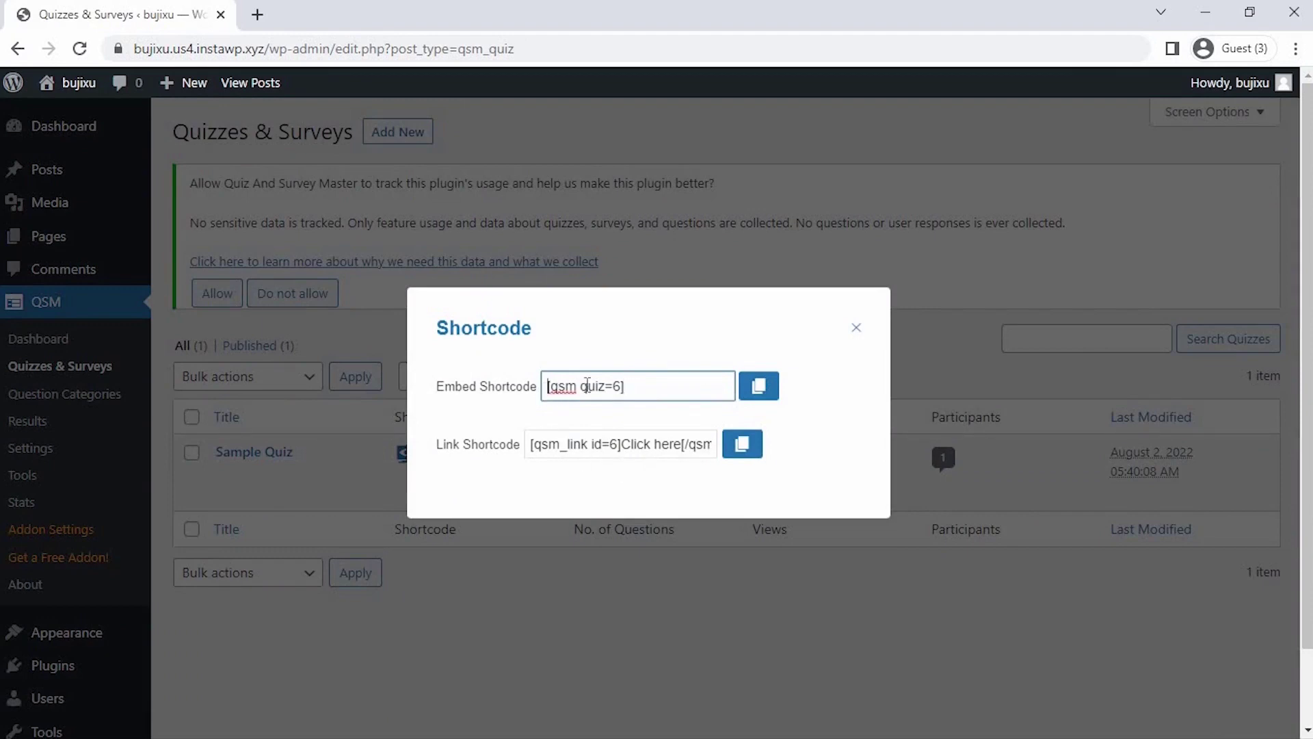
{"action": "left_click_drag", "start_coordinate": [548, 386], "coordinate": [651, 381]}
{"action": "left_click", "coordinate": [651, 381]}
{"action": "left_click", "coordinate": [760, 396]}
{"action": "left_click", "coordinate": [858, 327]}
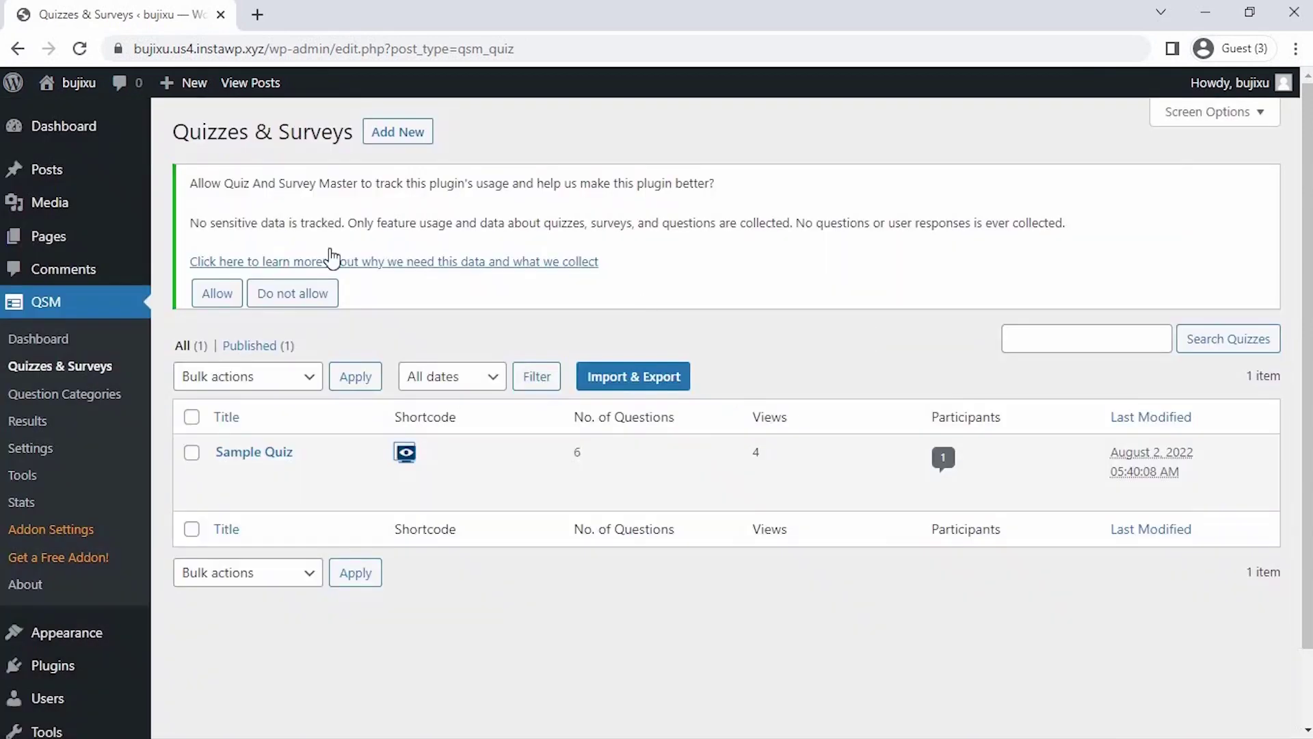
Step: Create a new post titled 'Our Quiz' with a Shortcode block containing the pasted quiz shortcode
{"action": "mouse_move", "coordinate": [168, 85]}
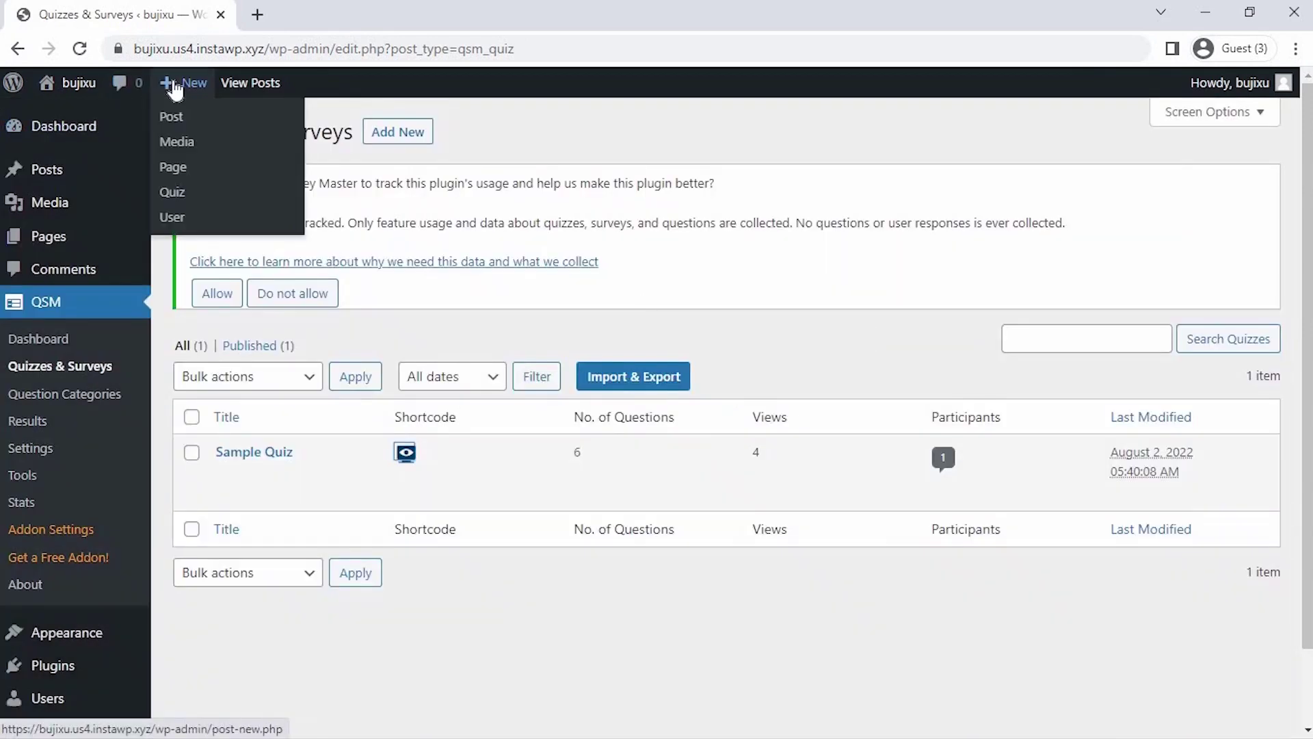
{"action": "left_click", "coordinate": [176, 125]}
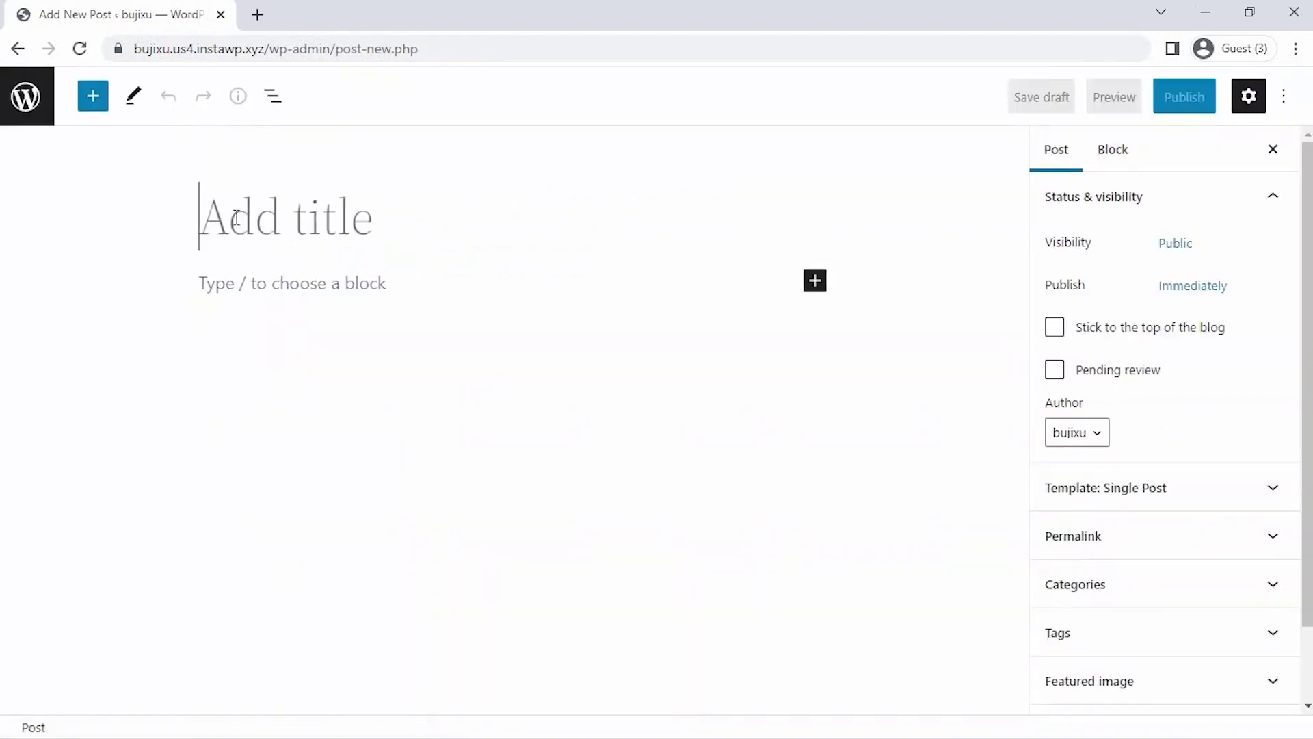
{"action": "type", "text": "Our Quiz"}
{"action": "left_click", "coordinate": [814, 280]}
{"action": "type", "text": "Short"}
{"action": "left_click", "coordinate": [857, 425]}
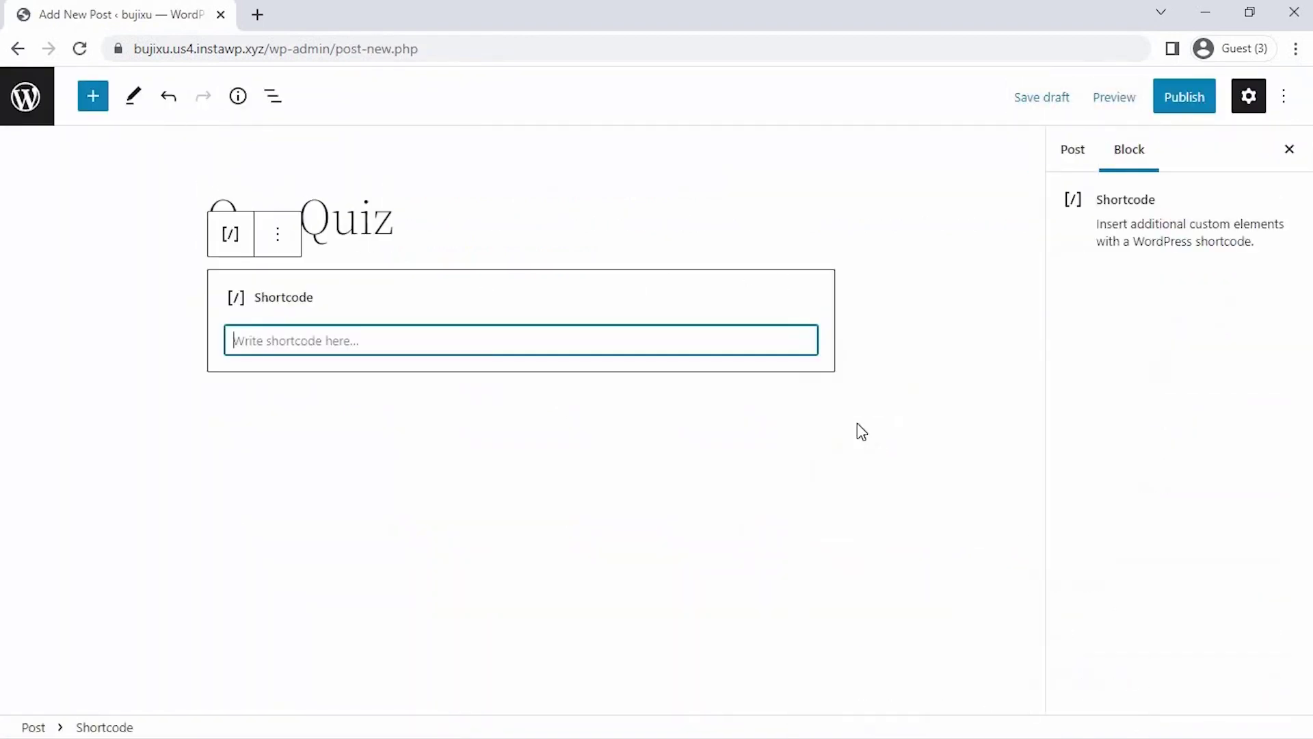
{"action": "key", "text": "ctrl+v"}
Step: Publish the 'Our Quiz' post and view it
{"action": "left_click", "coordinate": [1182, 109]}
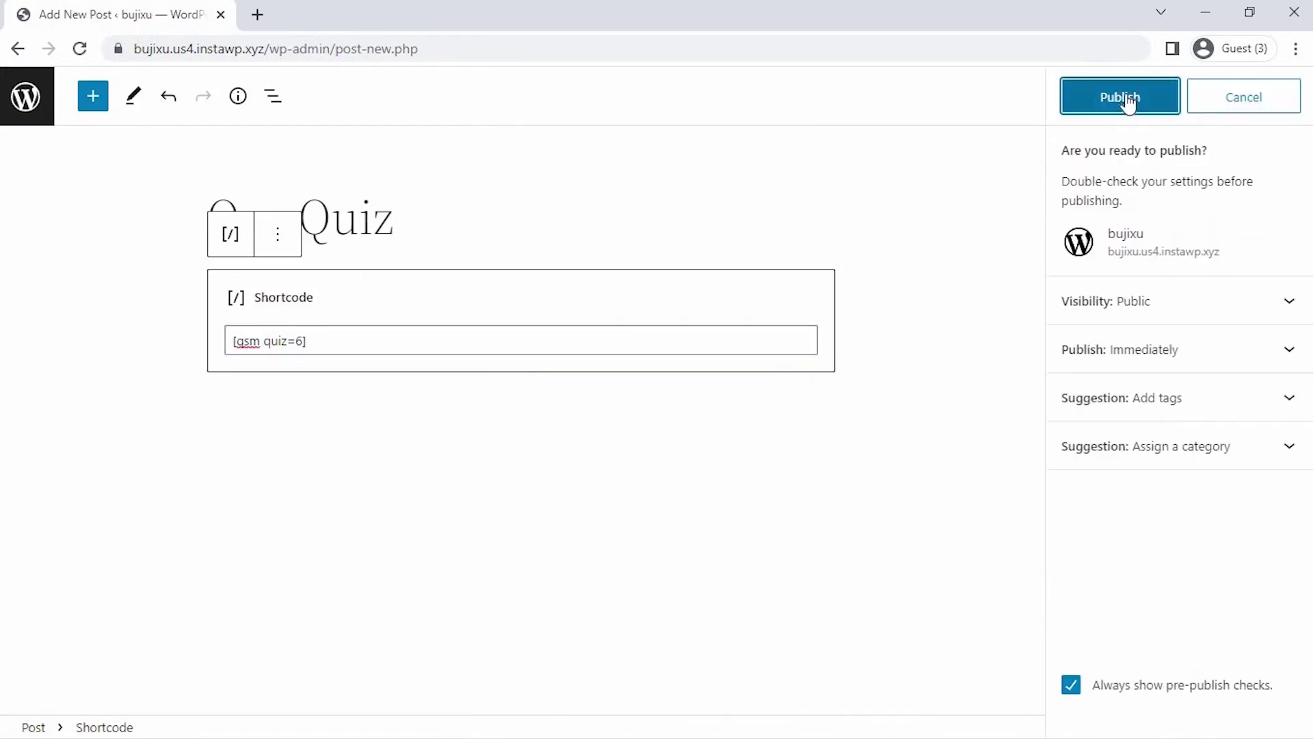
{"action": "left_click", "coordinate": [1094, 102]}
{"action": "left_click", "coordinate": [1093, 311]}
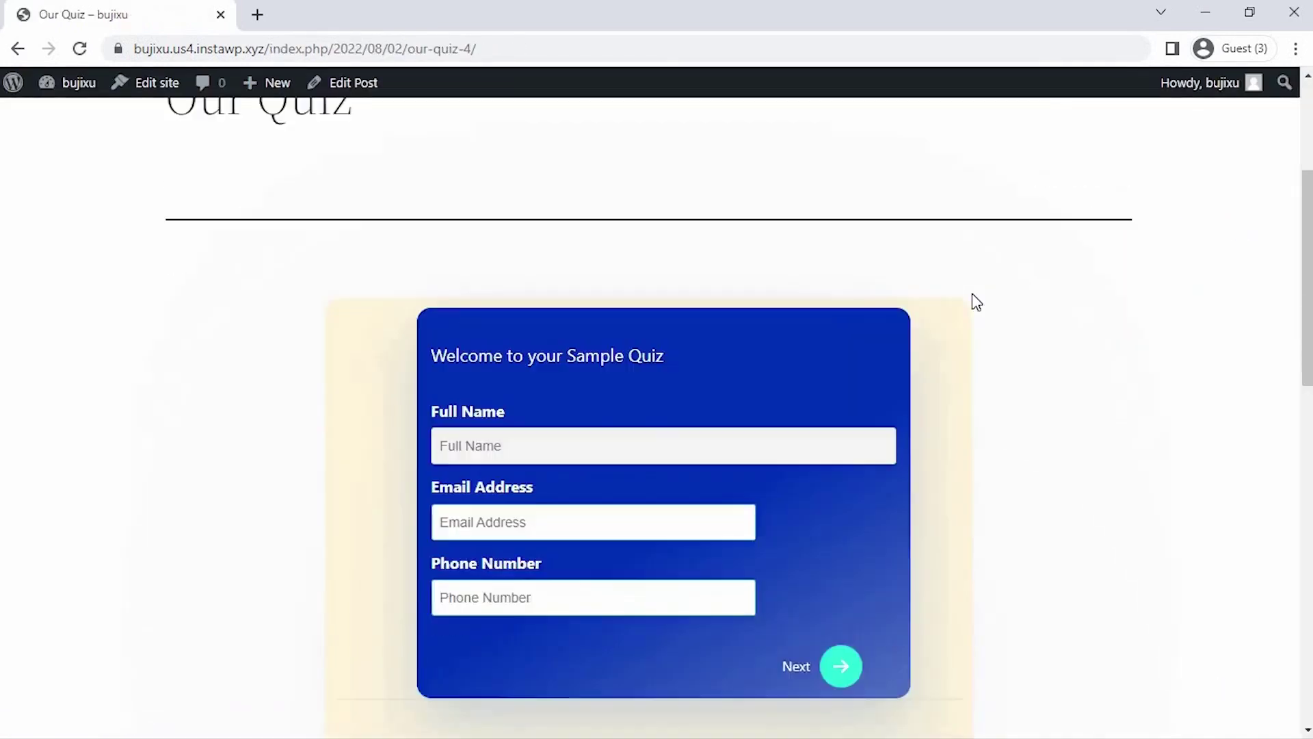
Step: Start the quiz, answer True, 'February', and the World Environment Day date
{"action": "left_click", "coordinate": [855, 605]}
{"action": "left_click", "coordinate": [349, 553]}
{"action": "left_click", "coordinate": [936, 657]}
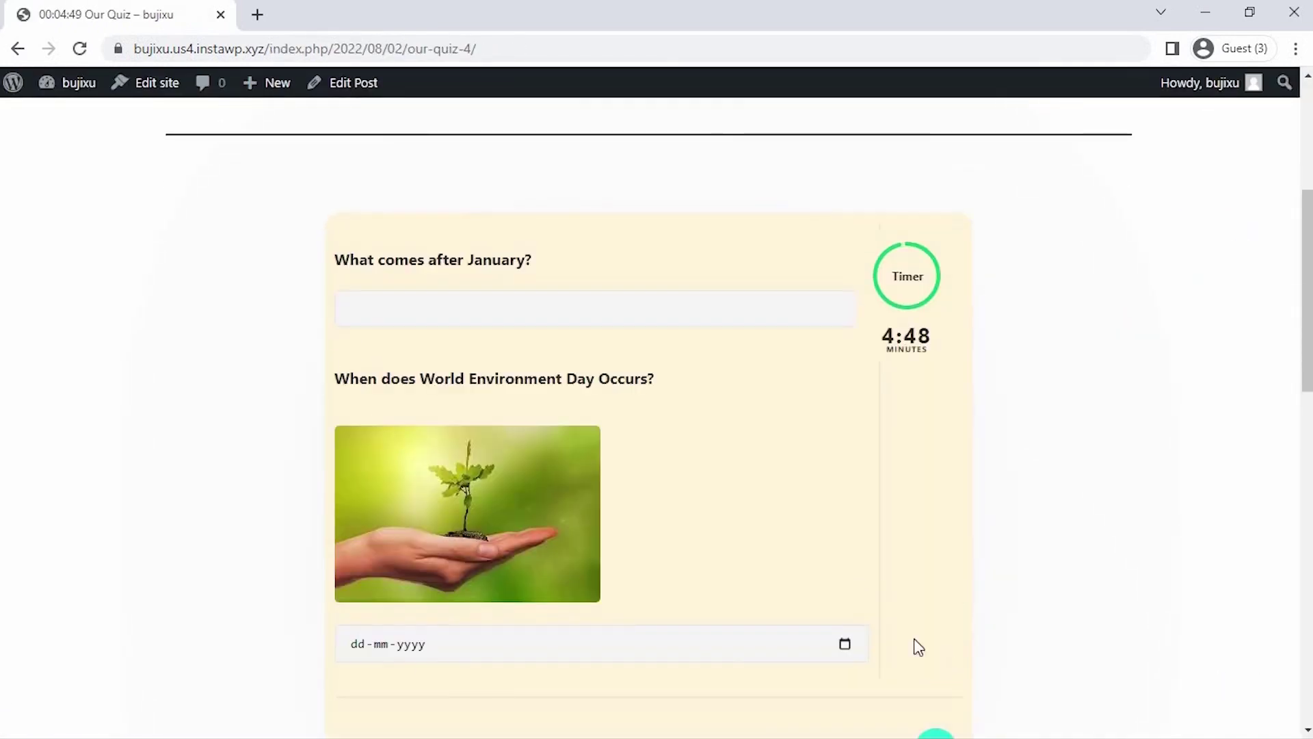
{"action": "left_click", "coordinate": [633, 314]}
{"action": "type", "text": "February"}
{"action": "scroll", "coordinate": [752, 479], "scroll_direction": "down", "scroll_amount": 1}
{"action": "left_click", "coordinate": [848, 583]}
{"action": "left_click", "coordinate": [383, 305]}
{"action": "left_click", "coordinate": [920, 680]}
{"action": "left_click", "coordinate": [921, 680]}
Step: Answer 206 bones and the skeleton question, submit, and review the results
{"action": "left_click", "coordinate": [373, 310]}
{"action": "type", "text": "206"}
{"action": "left_click", "coordinate": [490, 429]}
{"action": "left_click", "coordinate": [410, 474]}
{"action": "left_click", "coordinate": [919, 535]}
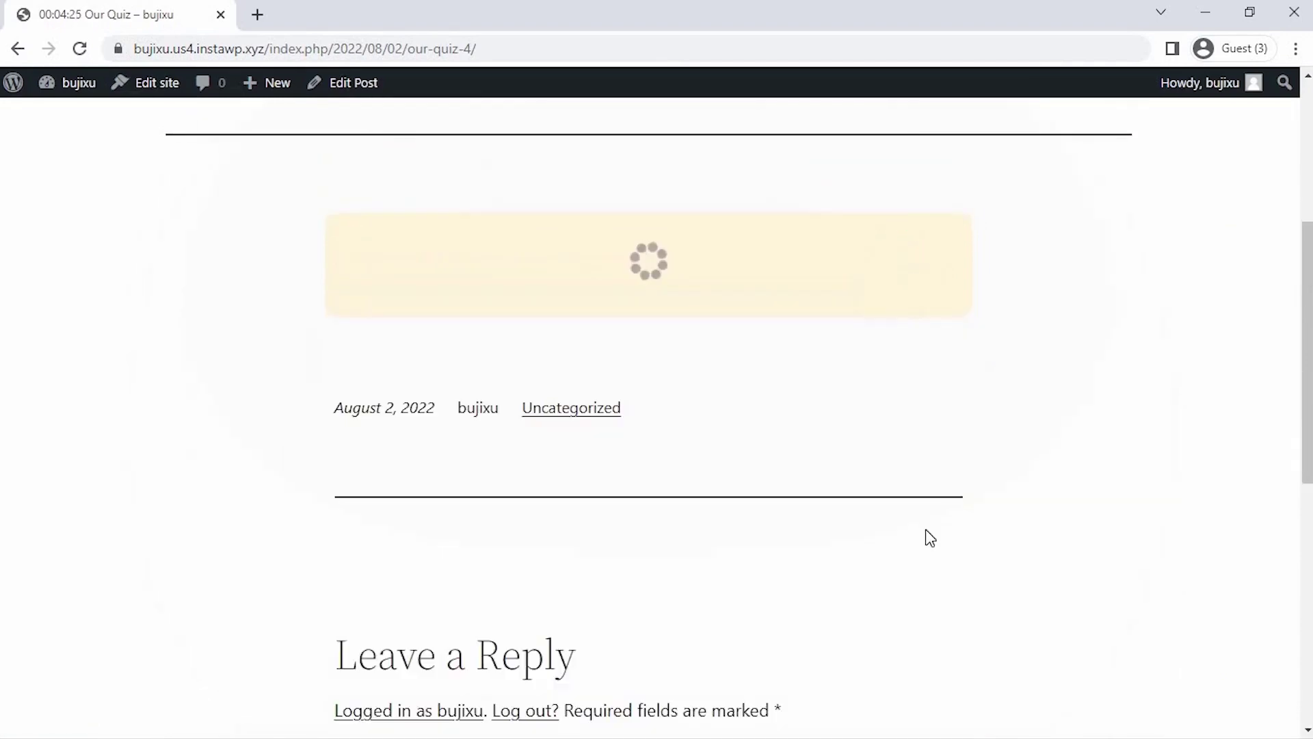
{"action": "scroll", "coordinate": [872, 527], "scroll_direction": "down", "scroll_amount": 5}
{"action": "scroll", "coordinate": [872, 527], "scroll_direction": "down", "scroll_amount": 4}
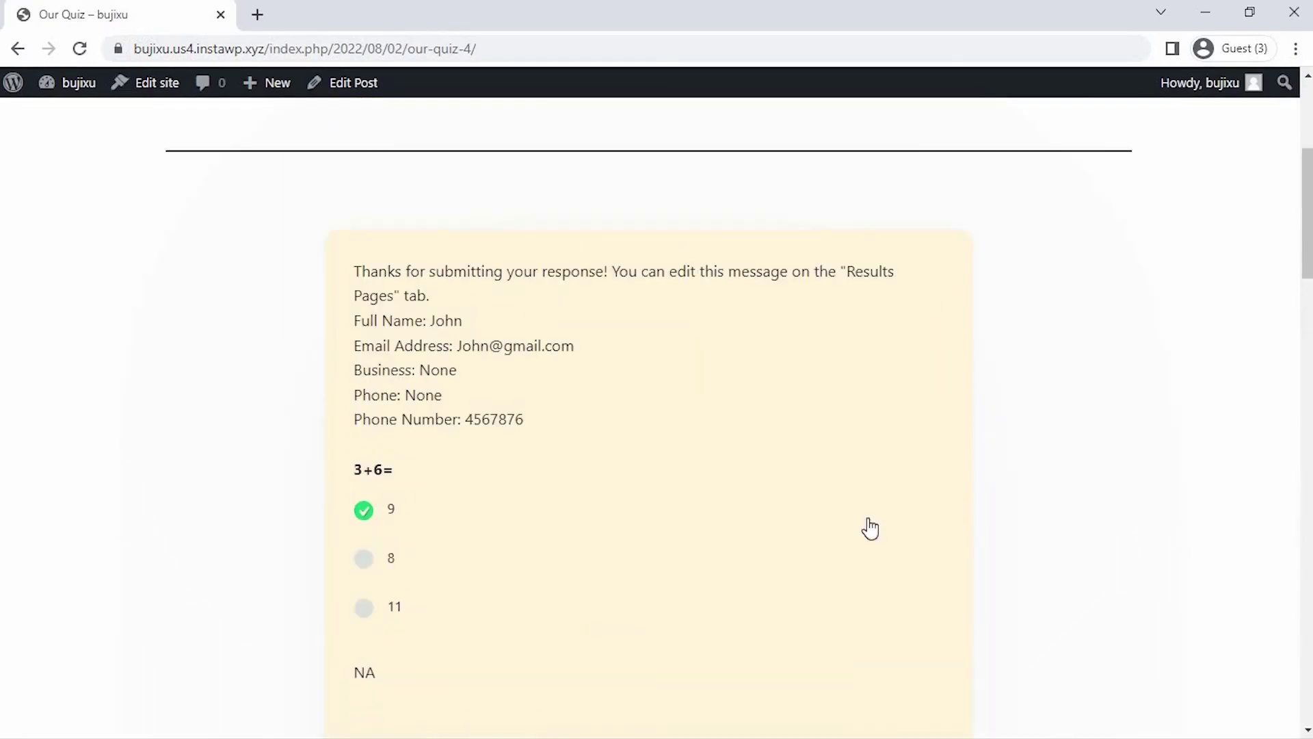